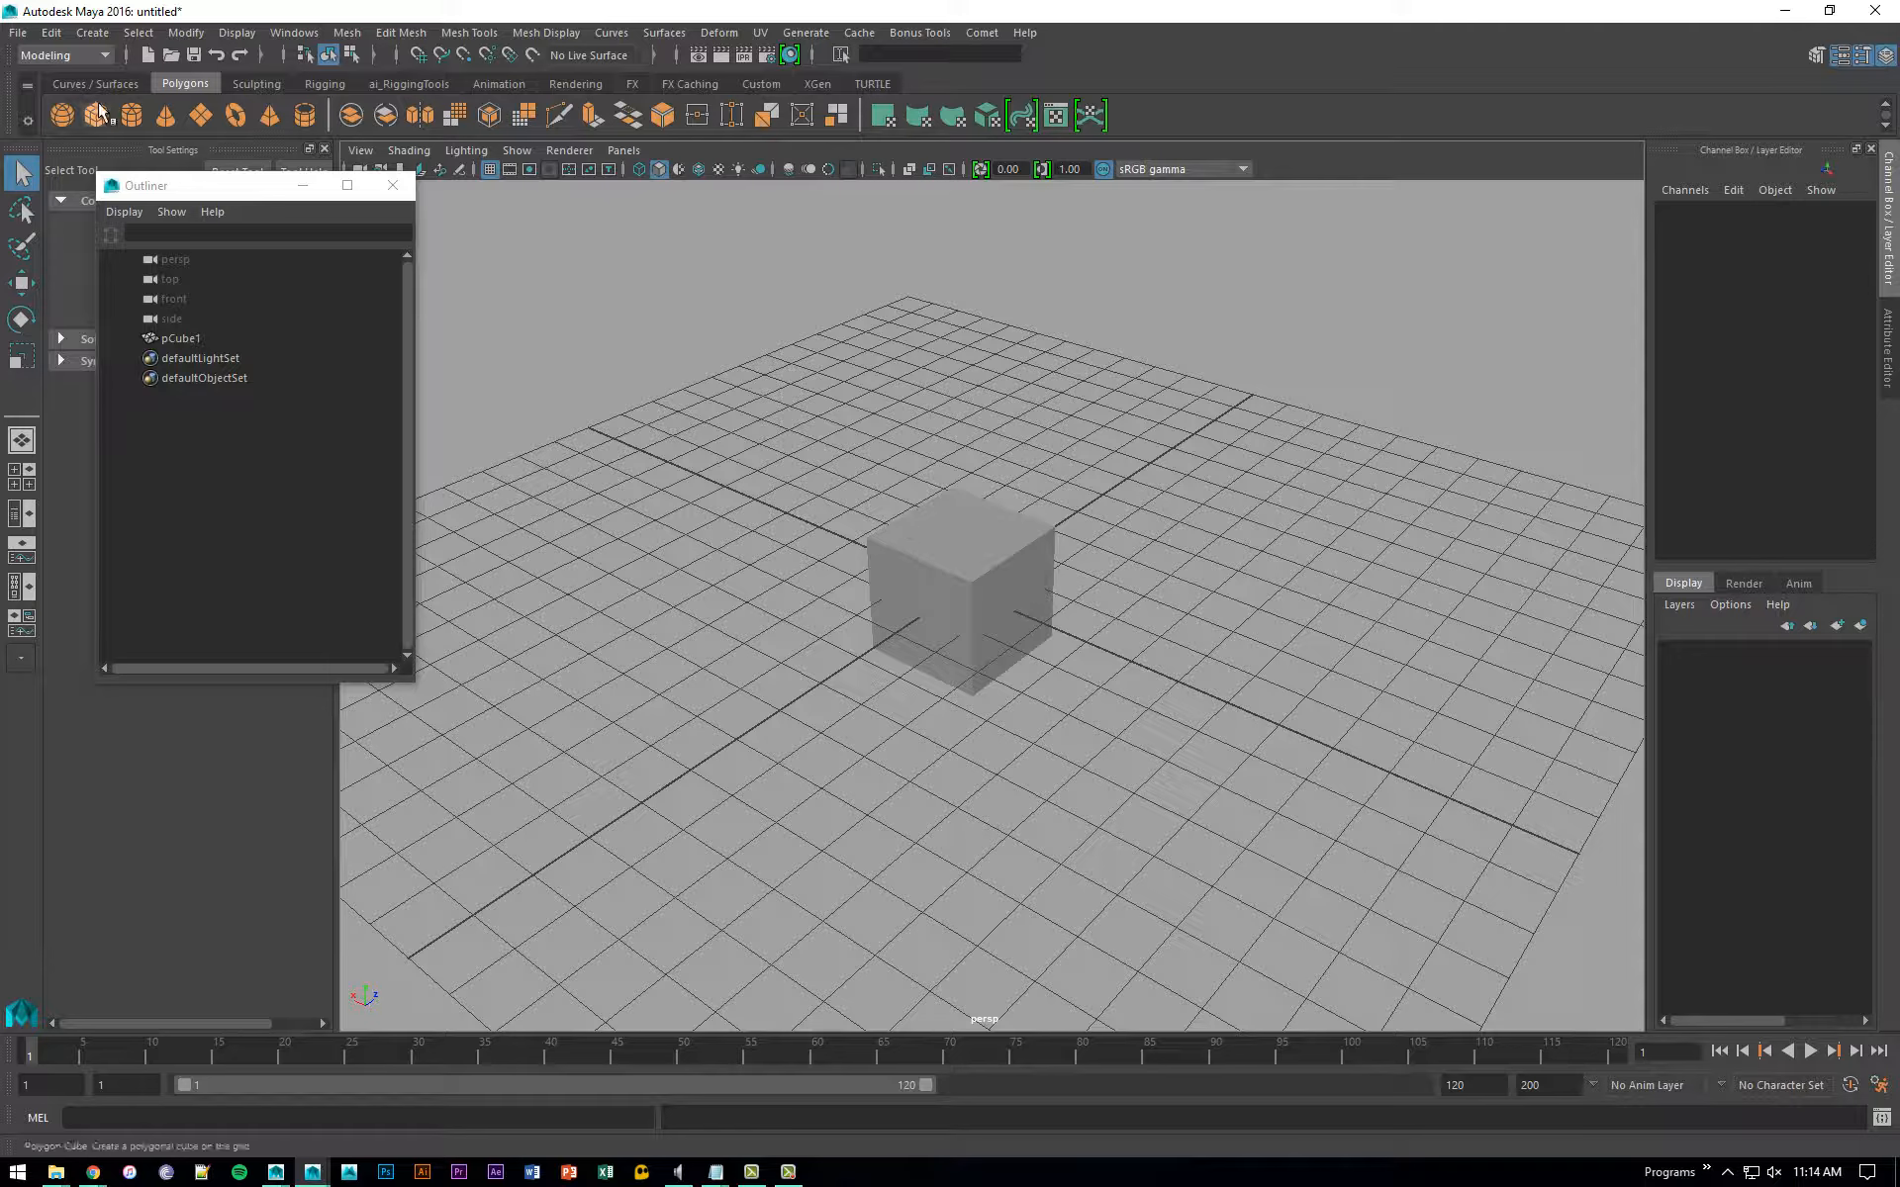
Step: Create a polygon sphere and move it along X to about -3.2, clear of the cube
right_click_drag(915, 529, 918, 559, "shift")
key("w")
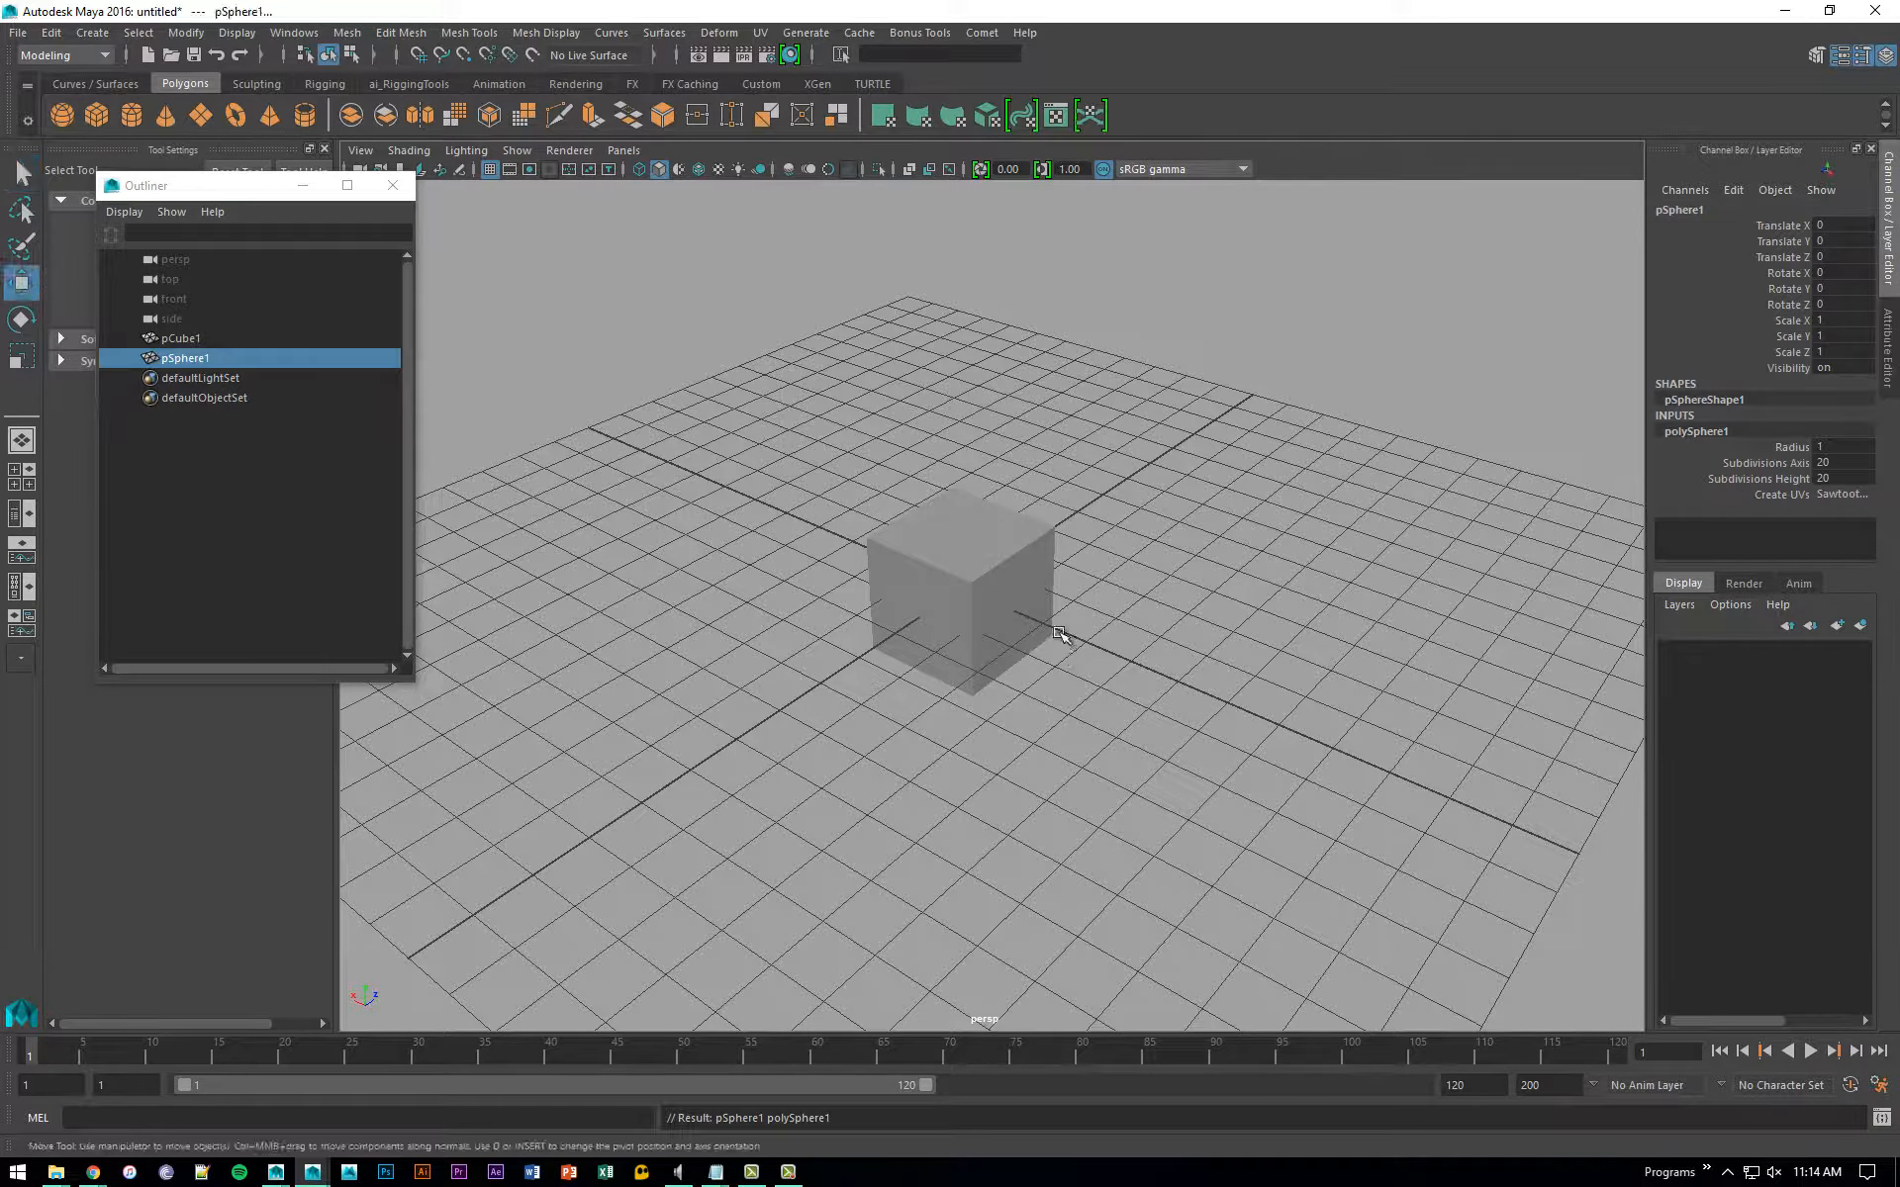
left_click_drag(890, 551, 1014, 611)
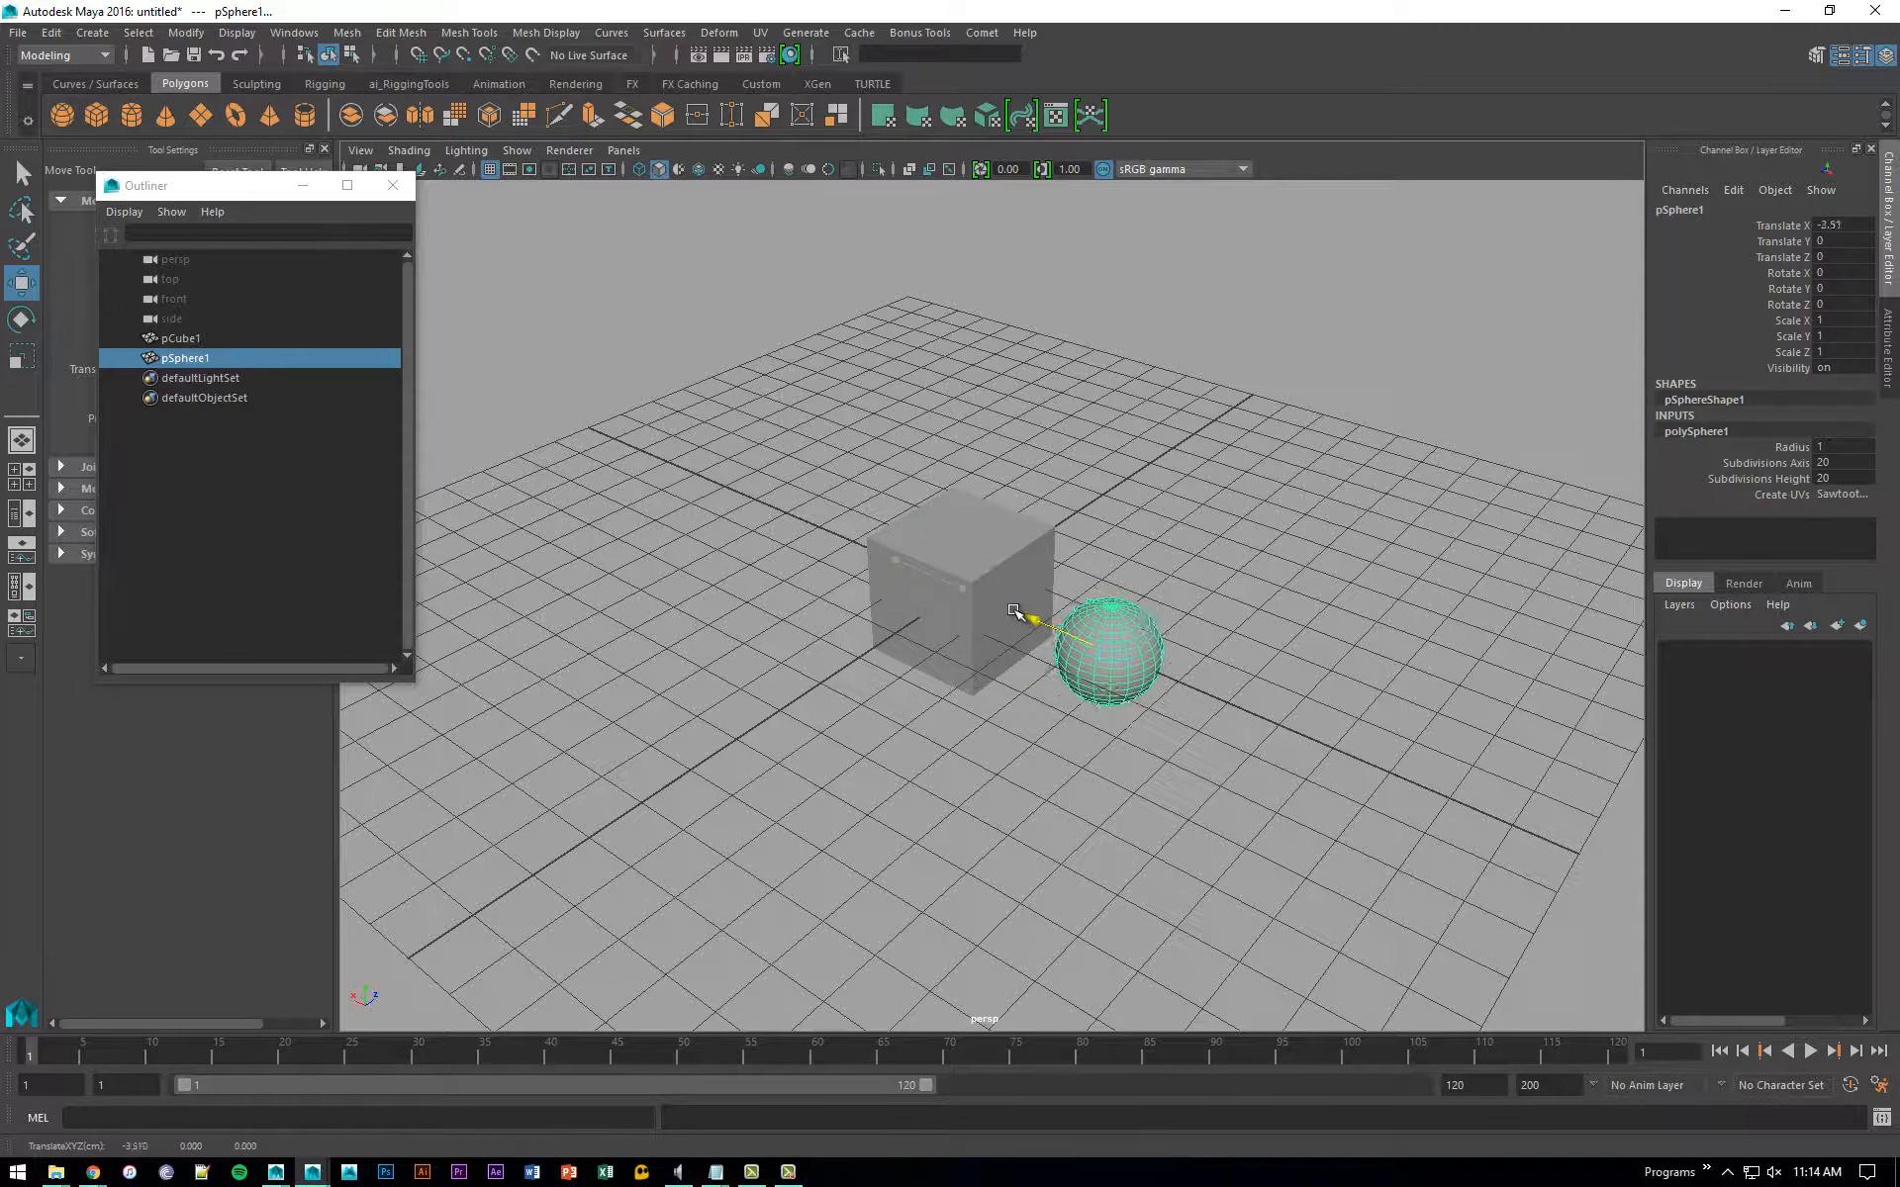
Step: Select the cube and the sphere together and group them
left_click(1179, 479)
left_click_drag(1178, 479, 698, 377, "alt")
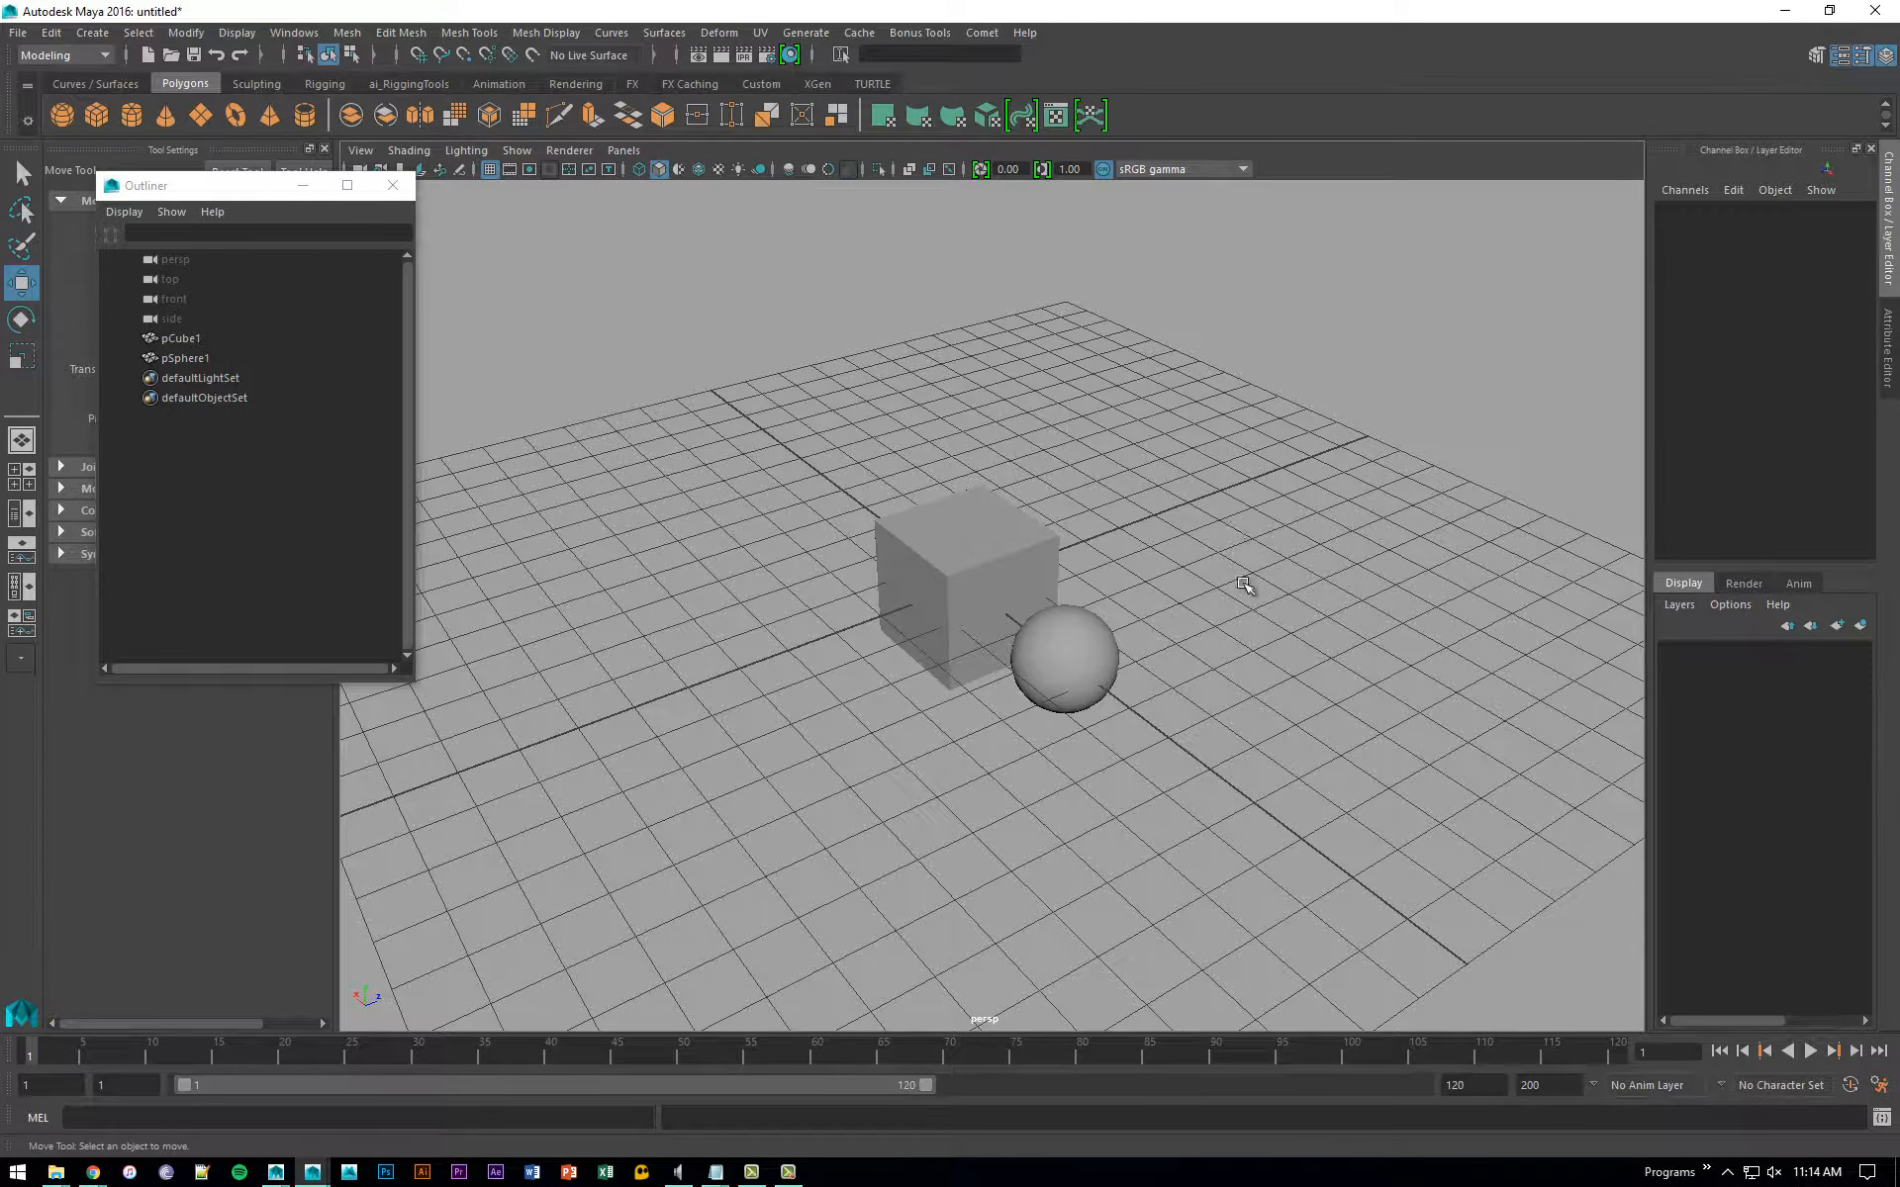
left_click_drag(834, 425, 1245, 800)
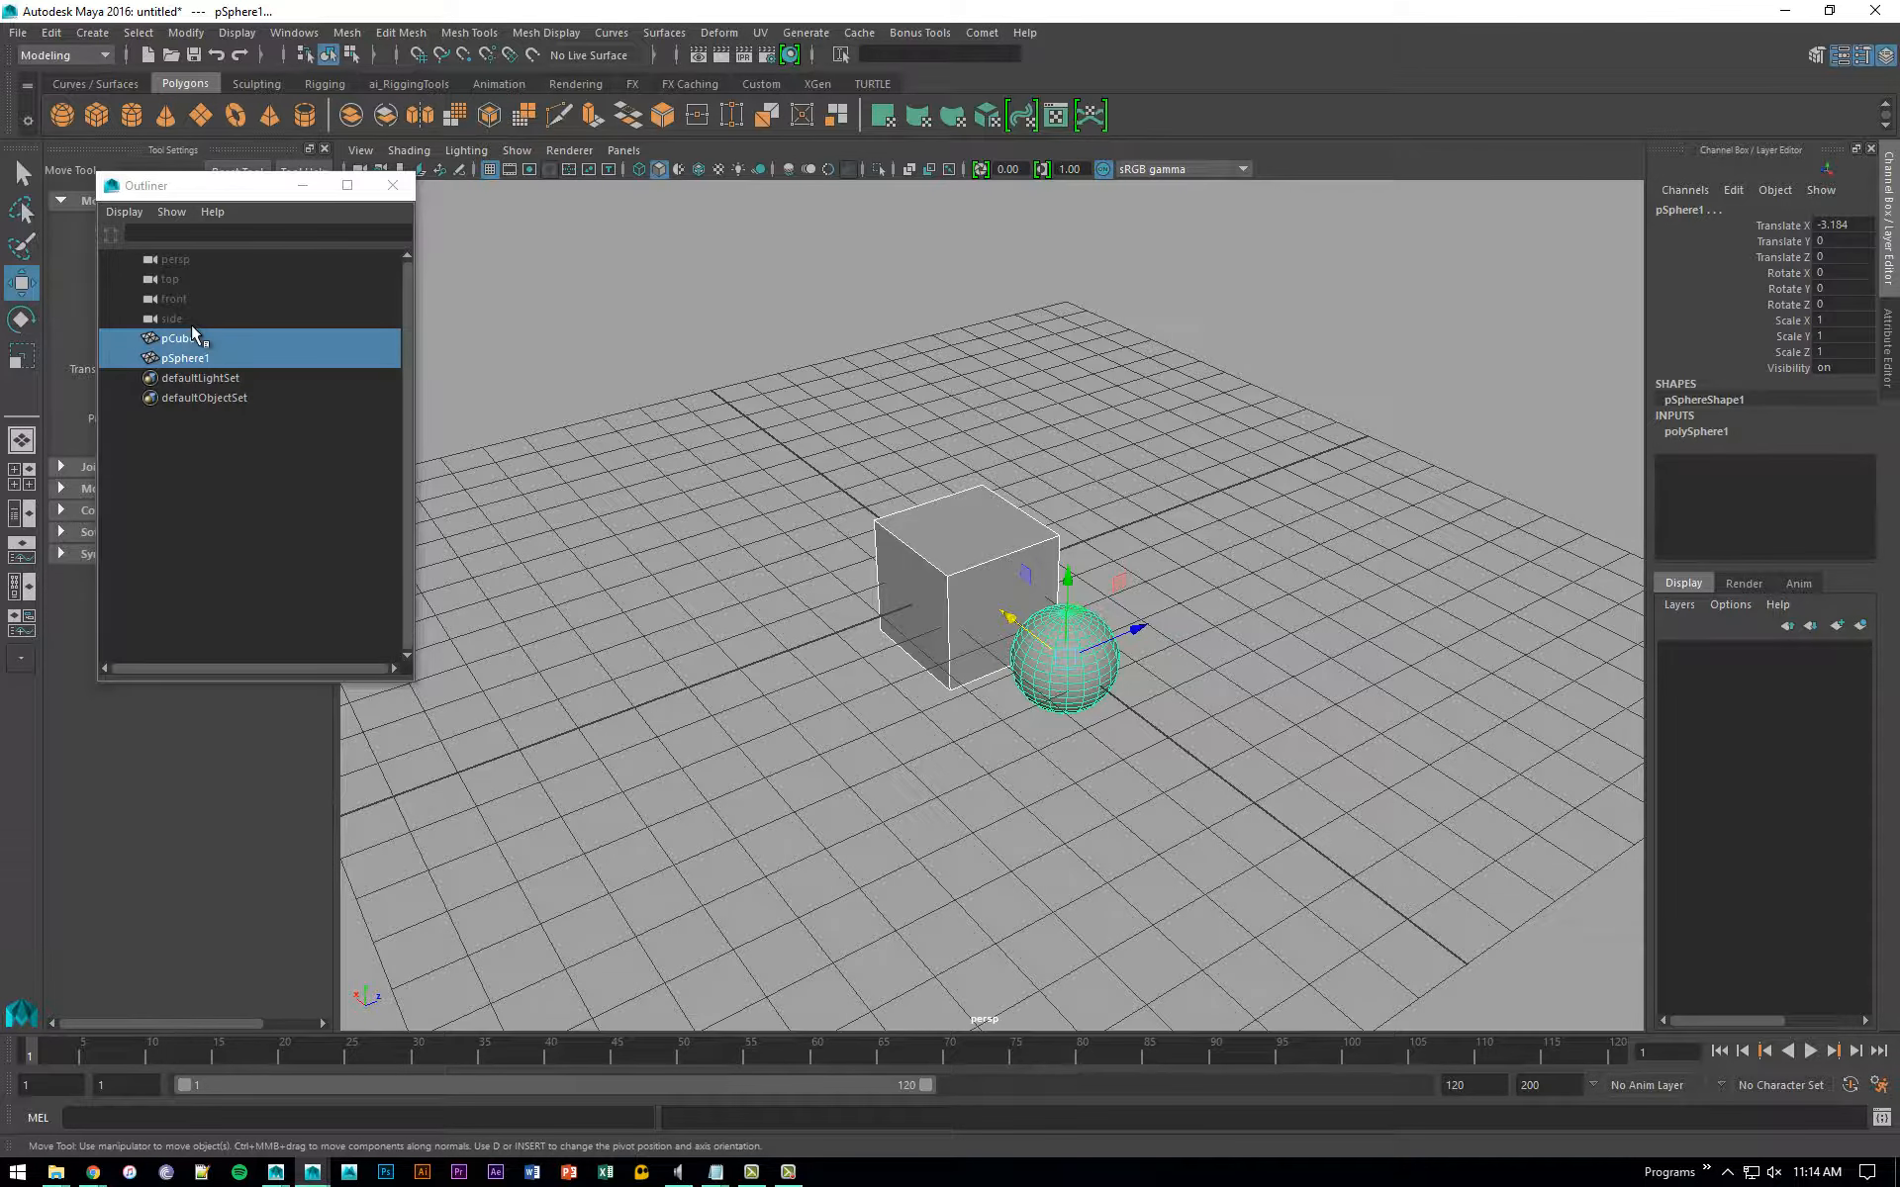
key("ctrl+g")
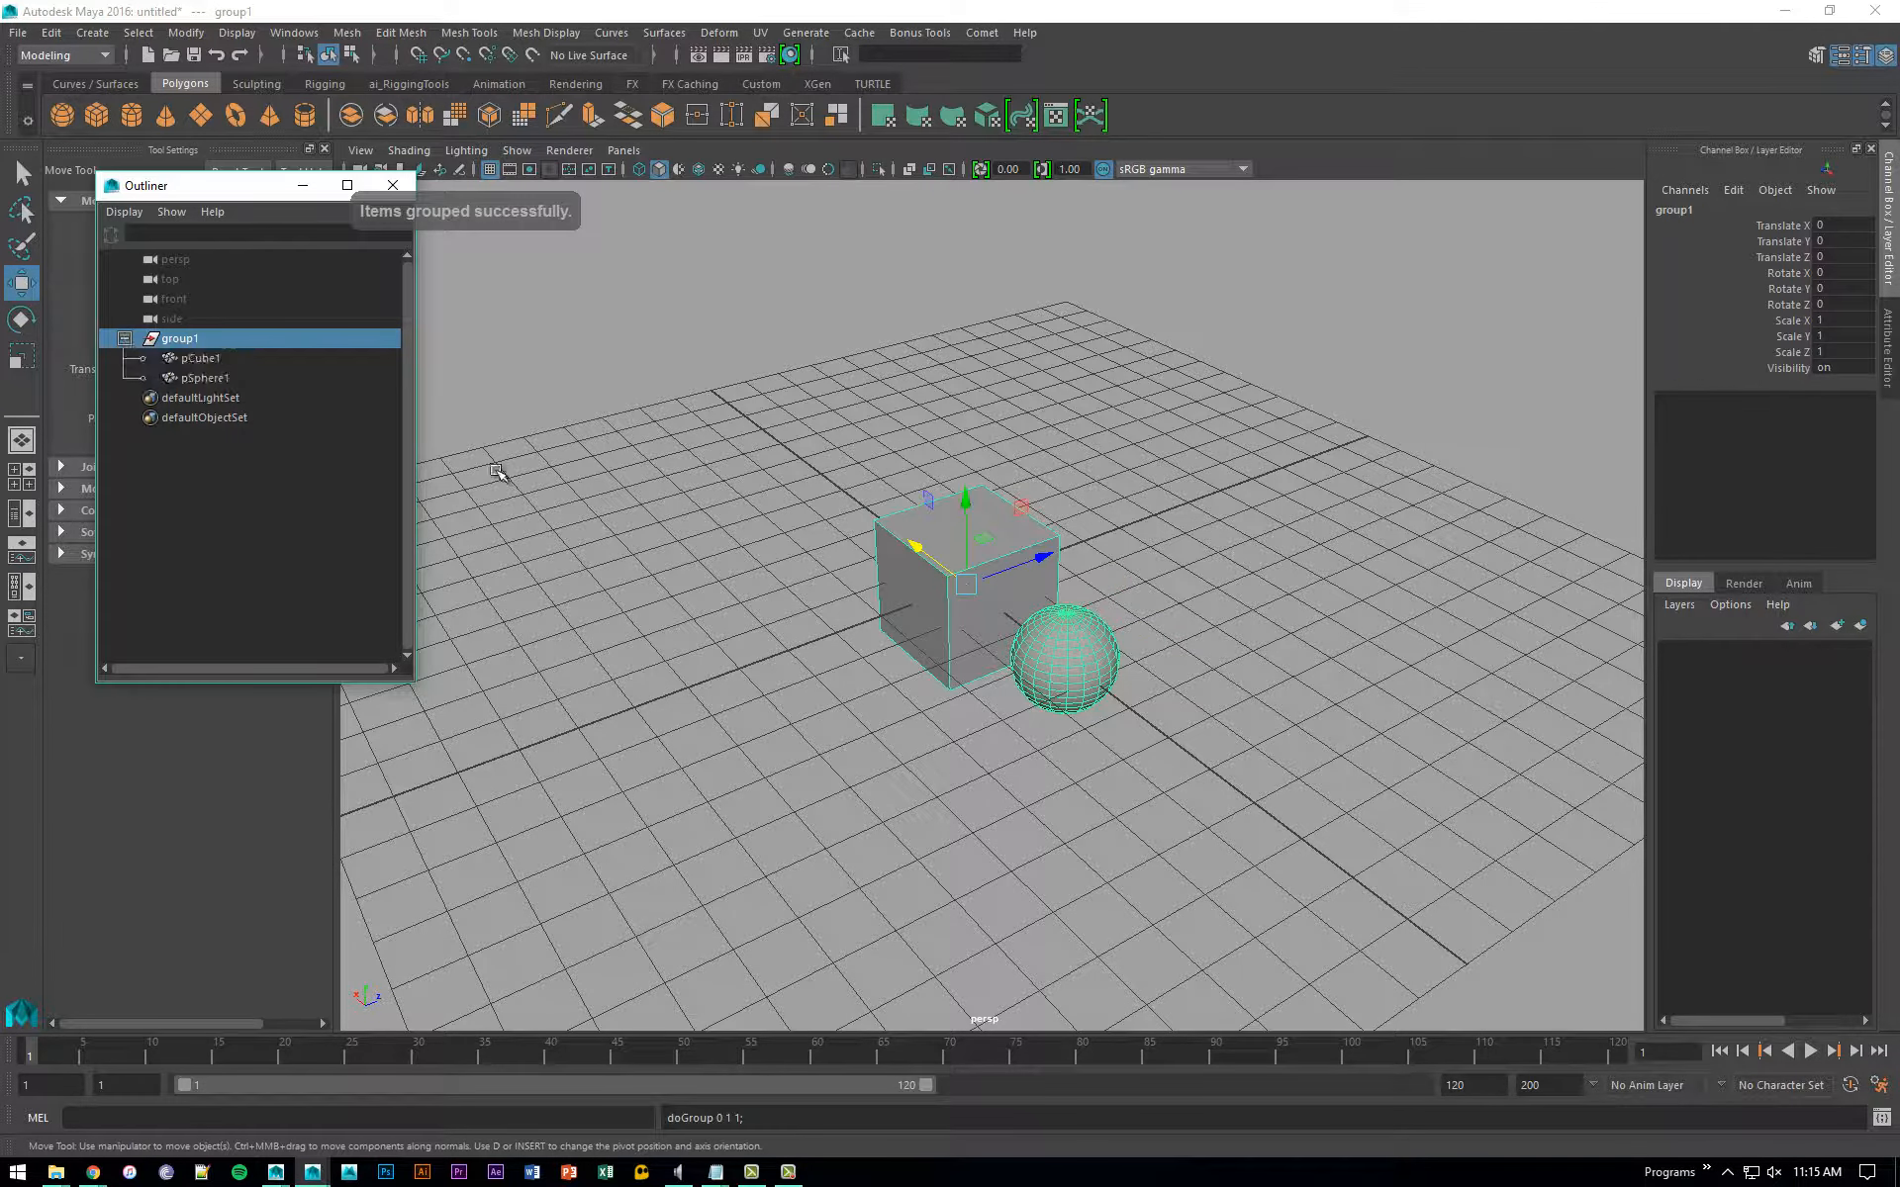
Step: Move the sphere and the cube slightly, each on its own inside the group
left_click_drag(678, 573, 828, 624, "alt")
left_click(1093, 648)
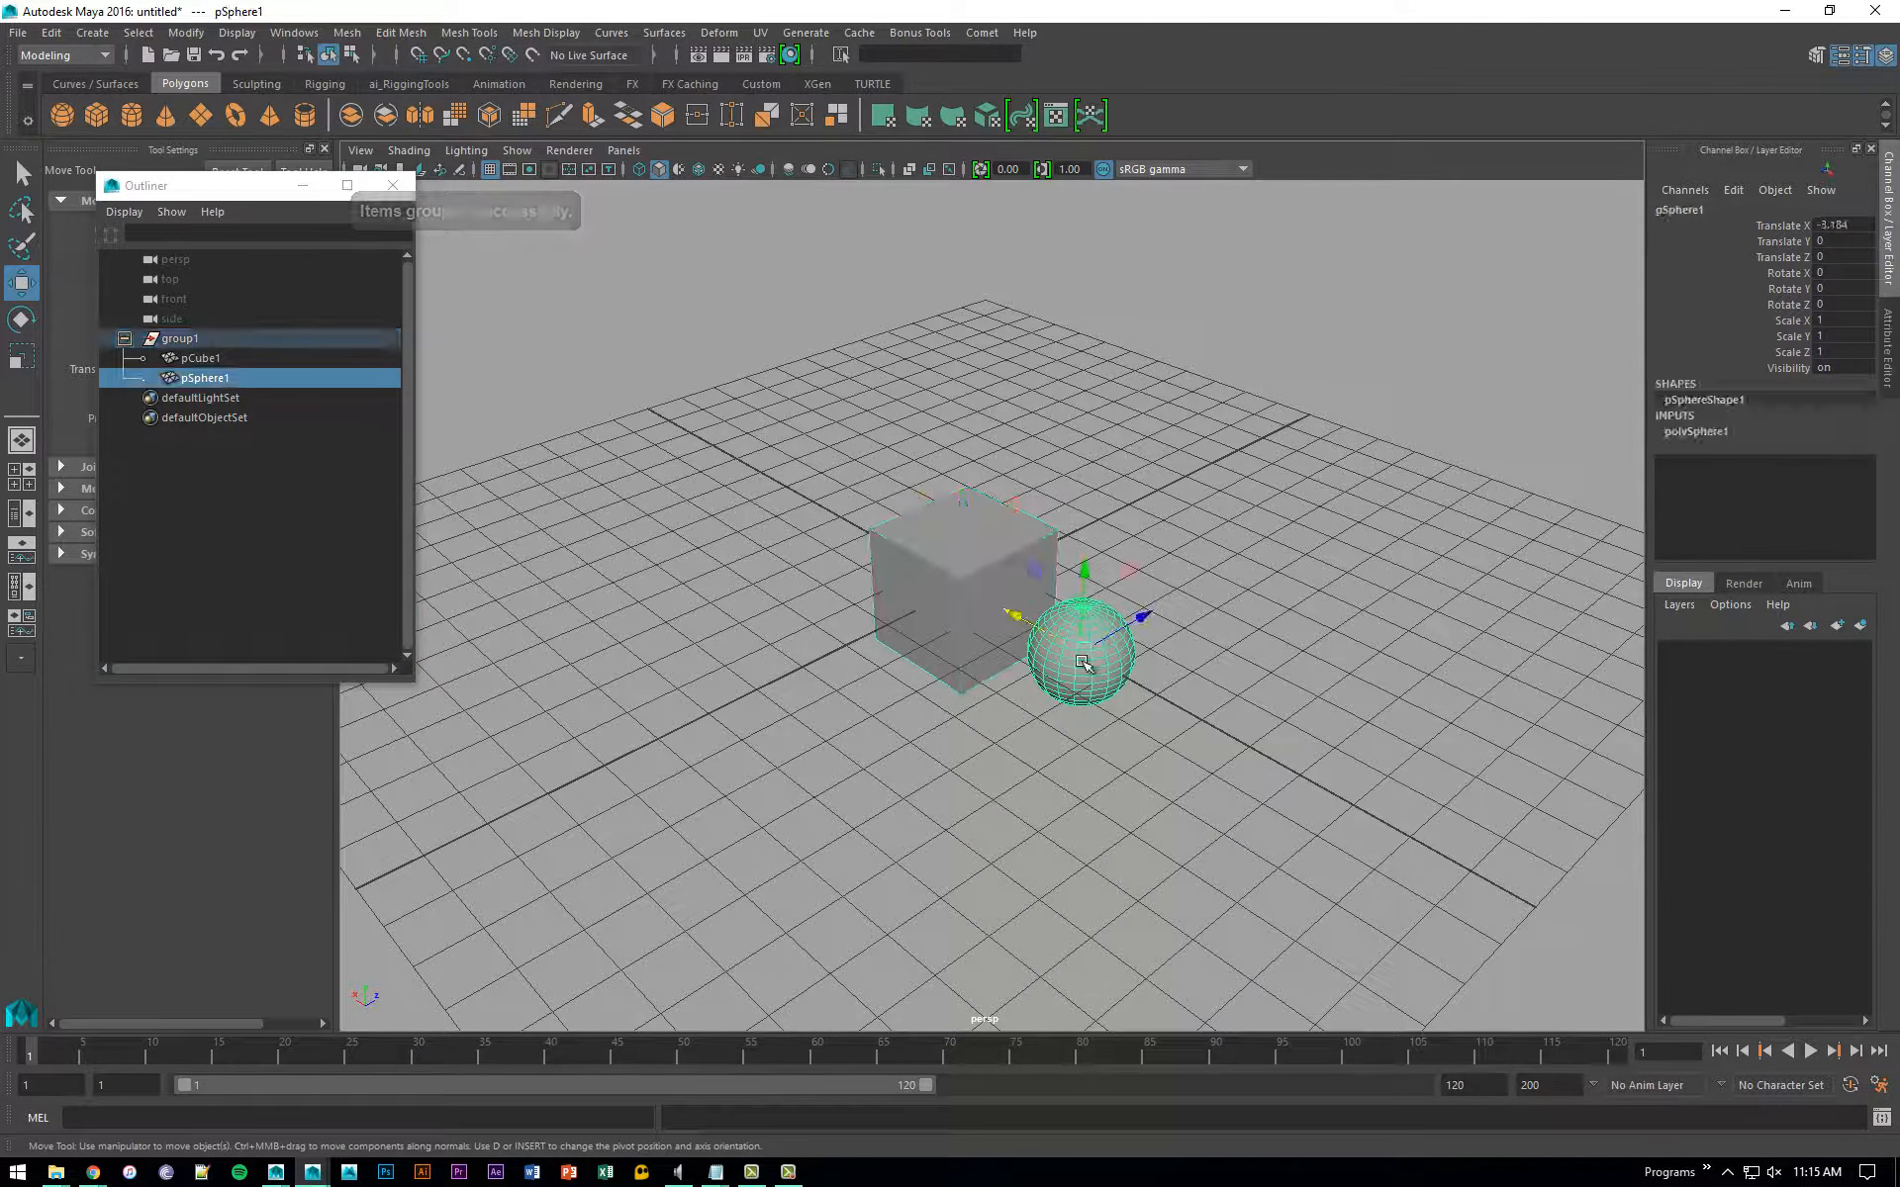
left_click_drag(1086, 659, 1095, 670)
left_click(220, 355)
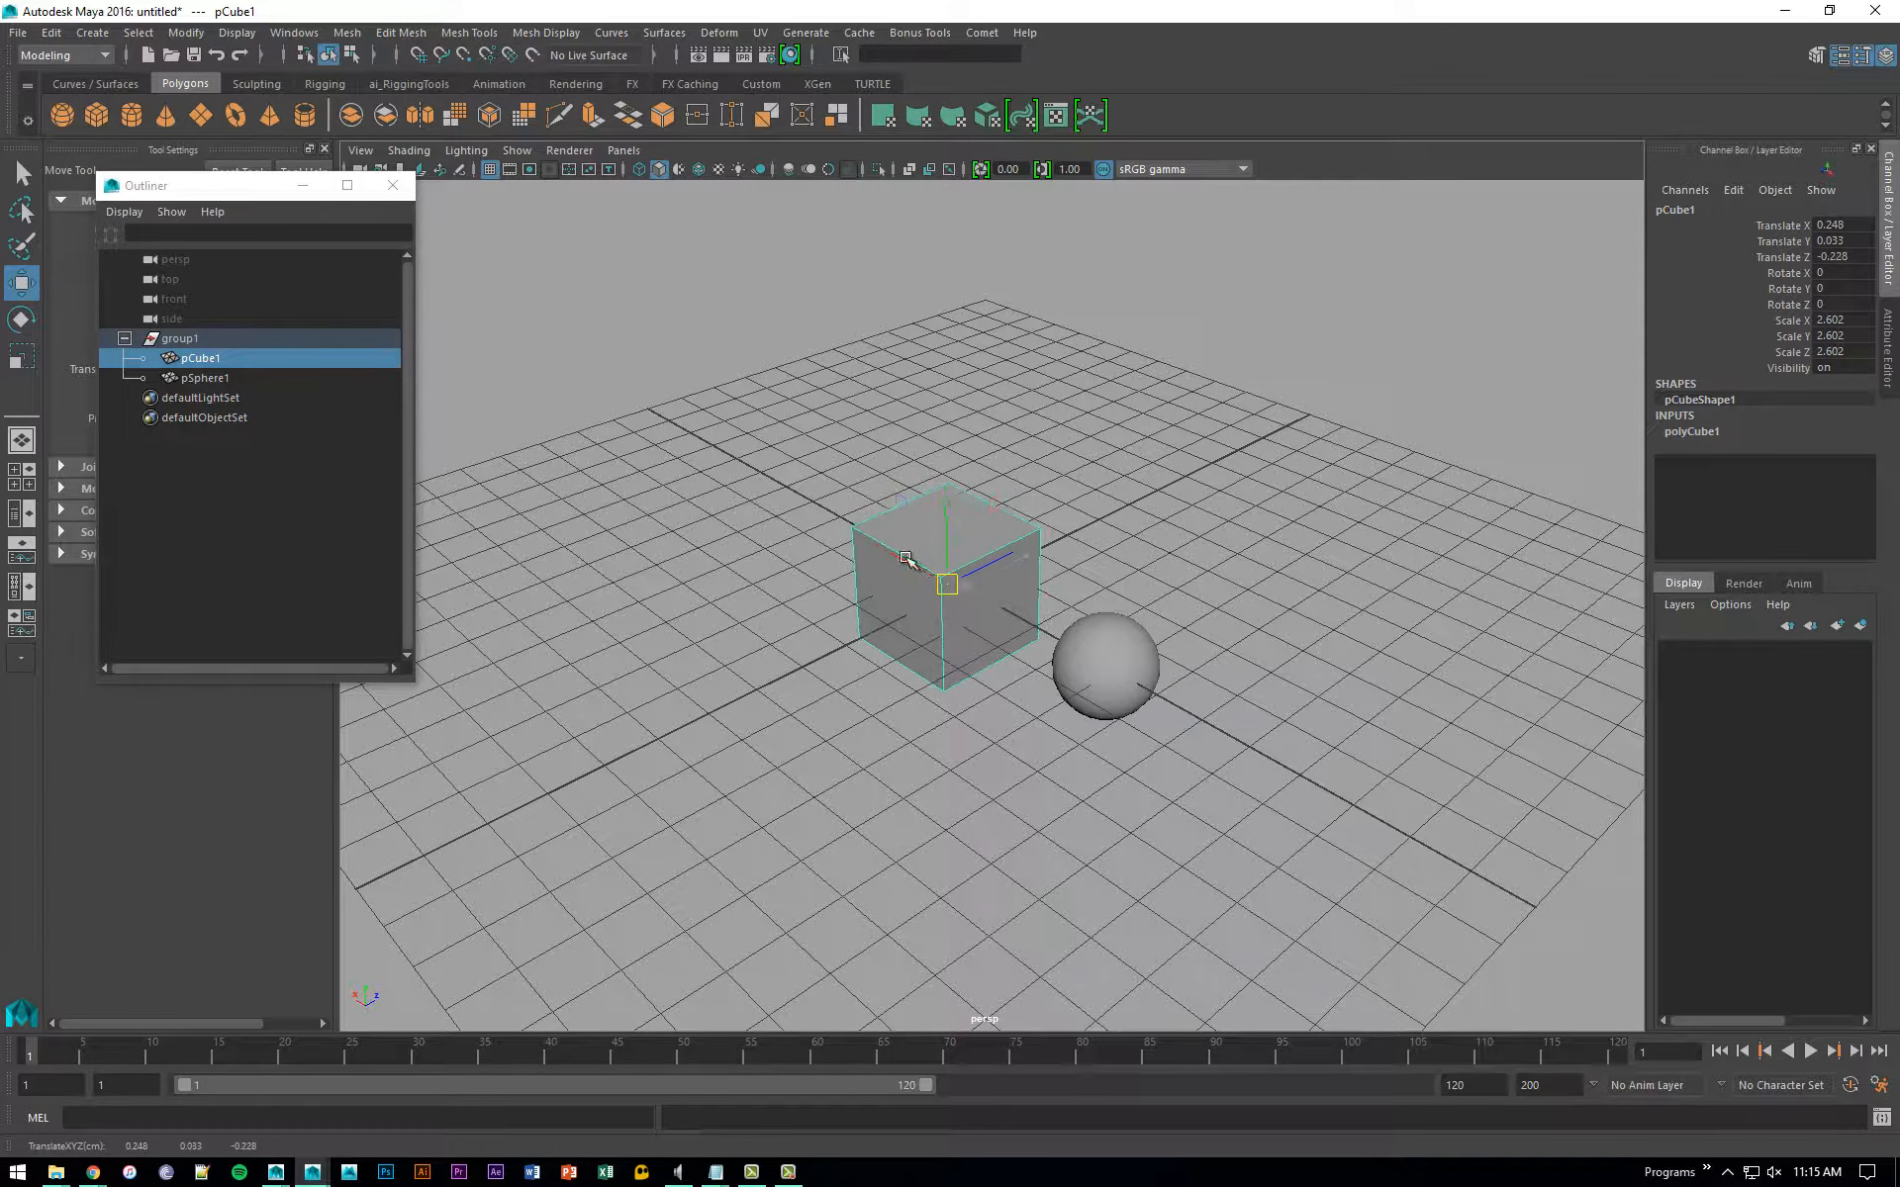
Step: Try moving group1 as a whole around the scene, and undo the group moves
left_click(212, 339)
left_click_drag(947, 586, 875, 412)
key("ctrl+z")
key("ctrl+z")
key("ctrl+z")
key("ctrl+z")
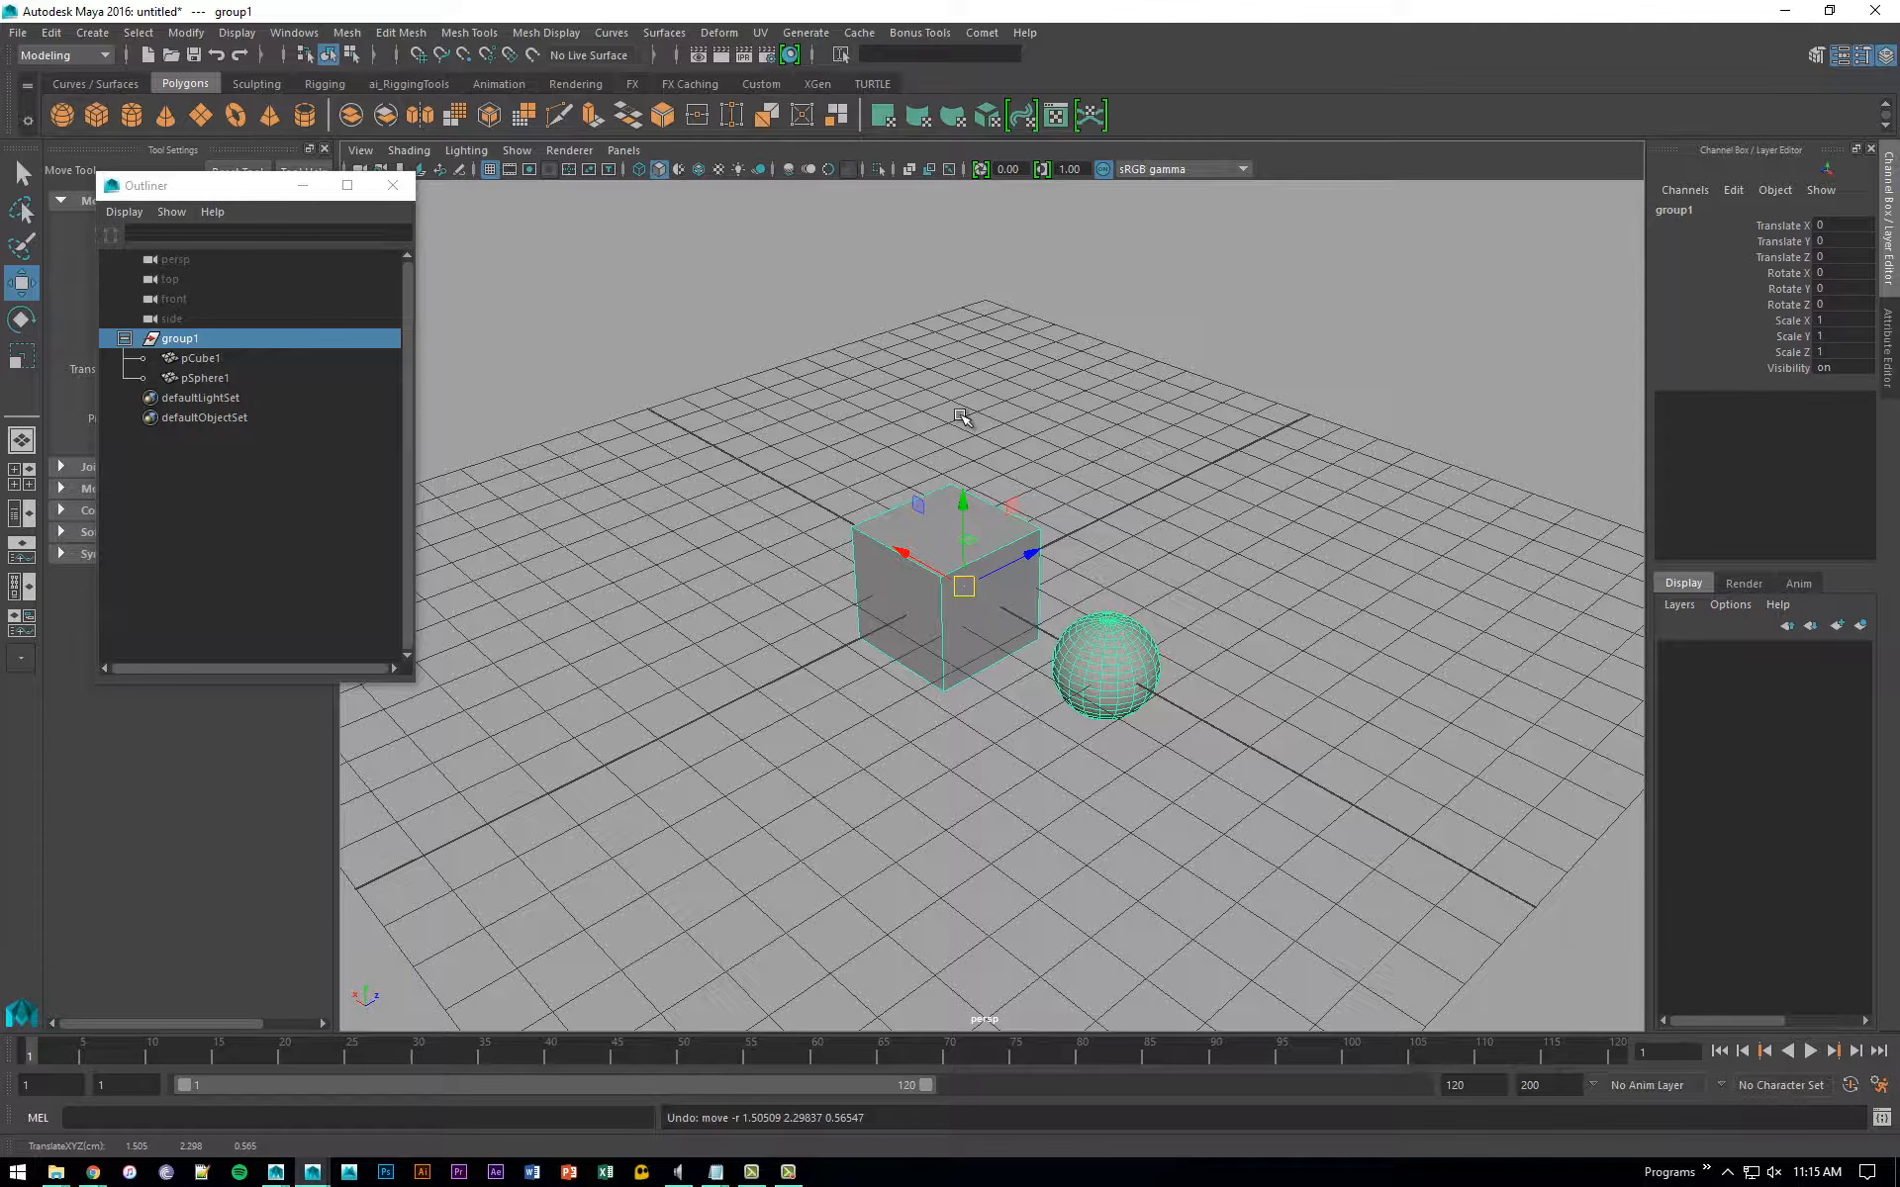
Step: Collapse group1 in the Outliner, duplicate it, and move the duplicate beside the original in the negative Z direction
left_click(984, 413)
left_click_drag(1187, 466, 1089, 445, "alt")
left_click(124, 338)
left_click(194, 338)
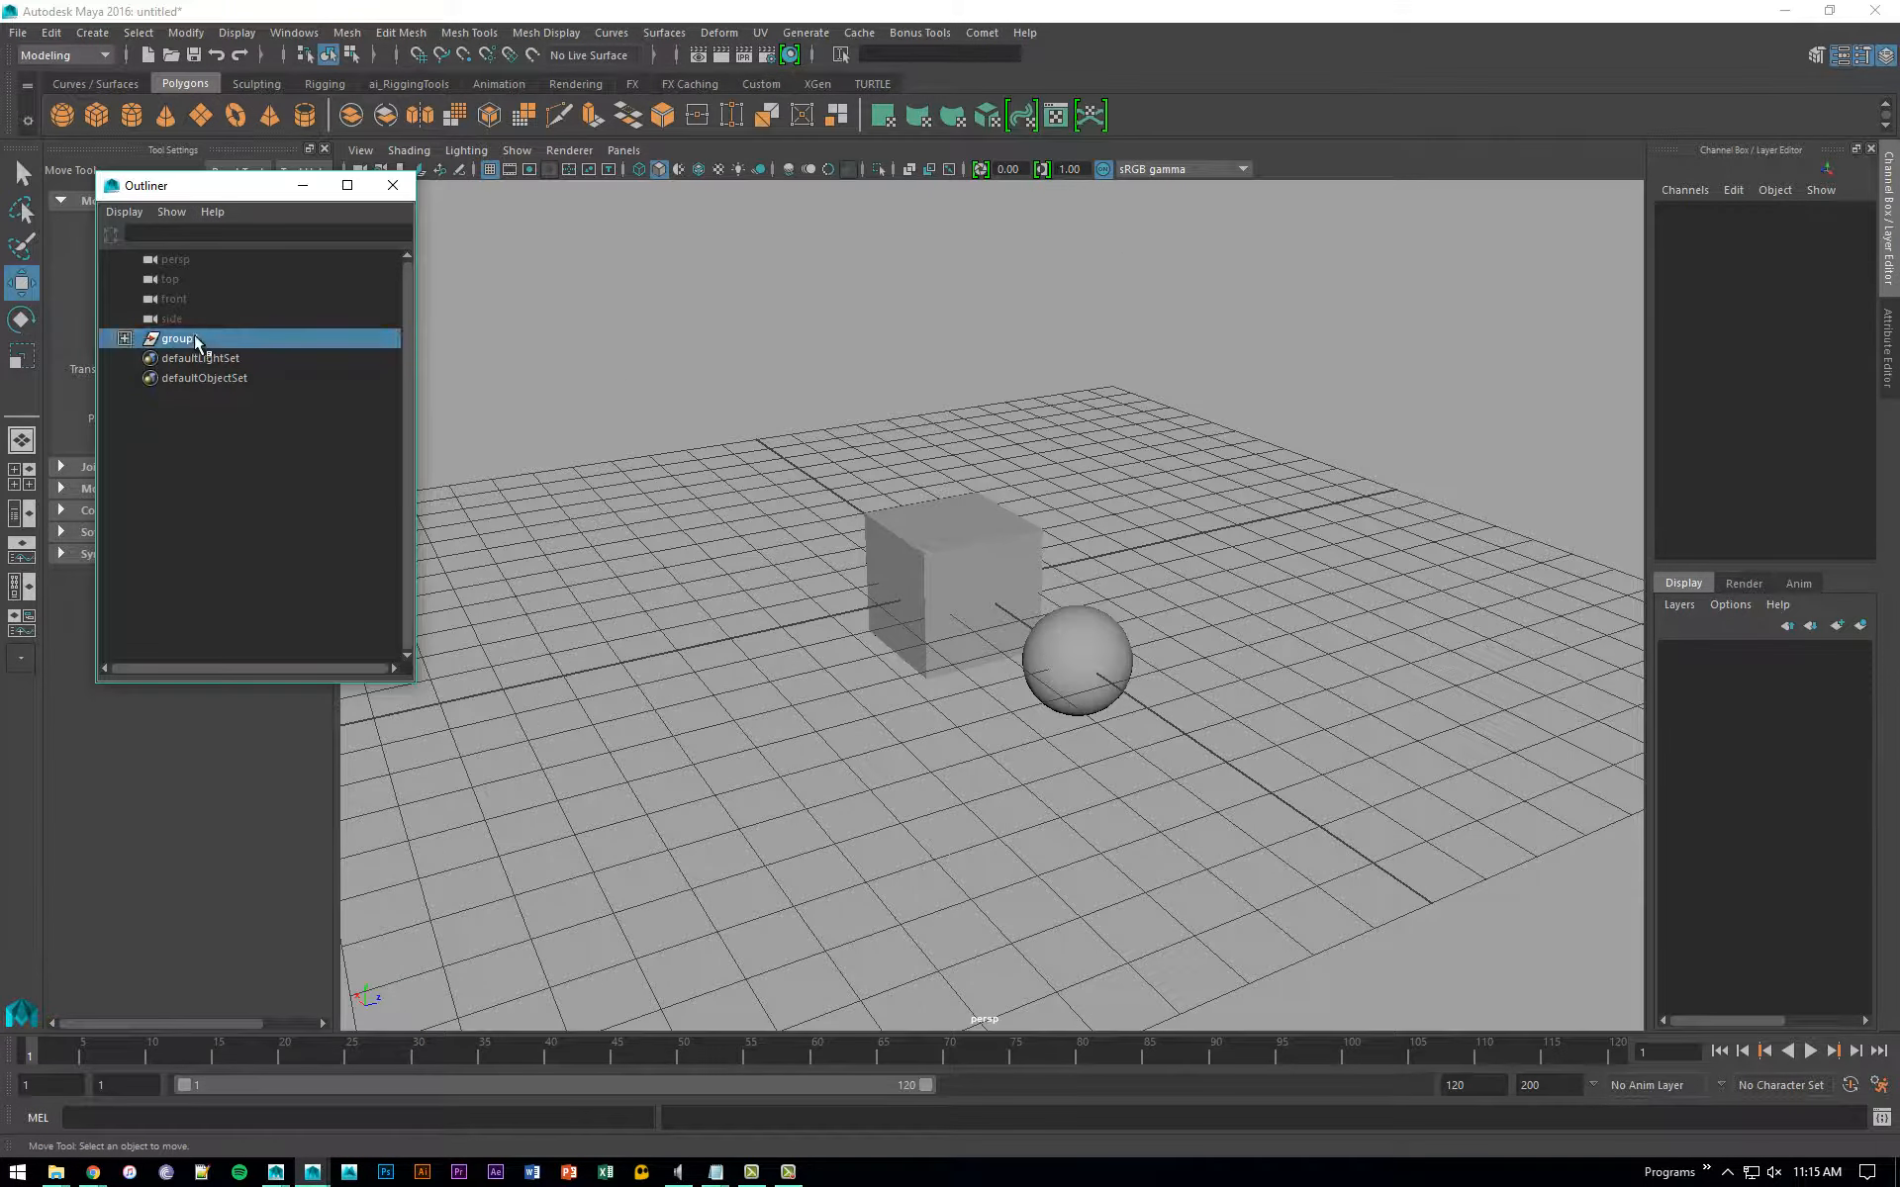
key("ctrl+d")
left_click_drag(989, 494, 844, 596, "alt")
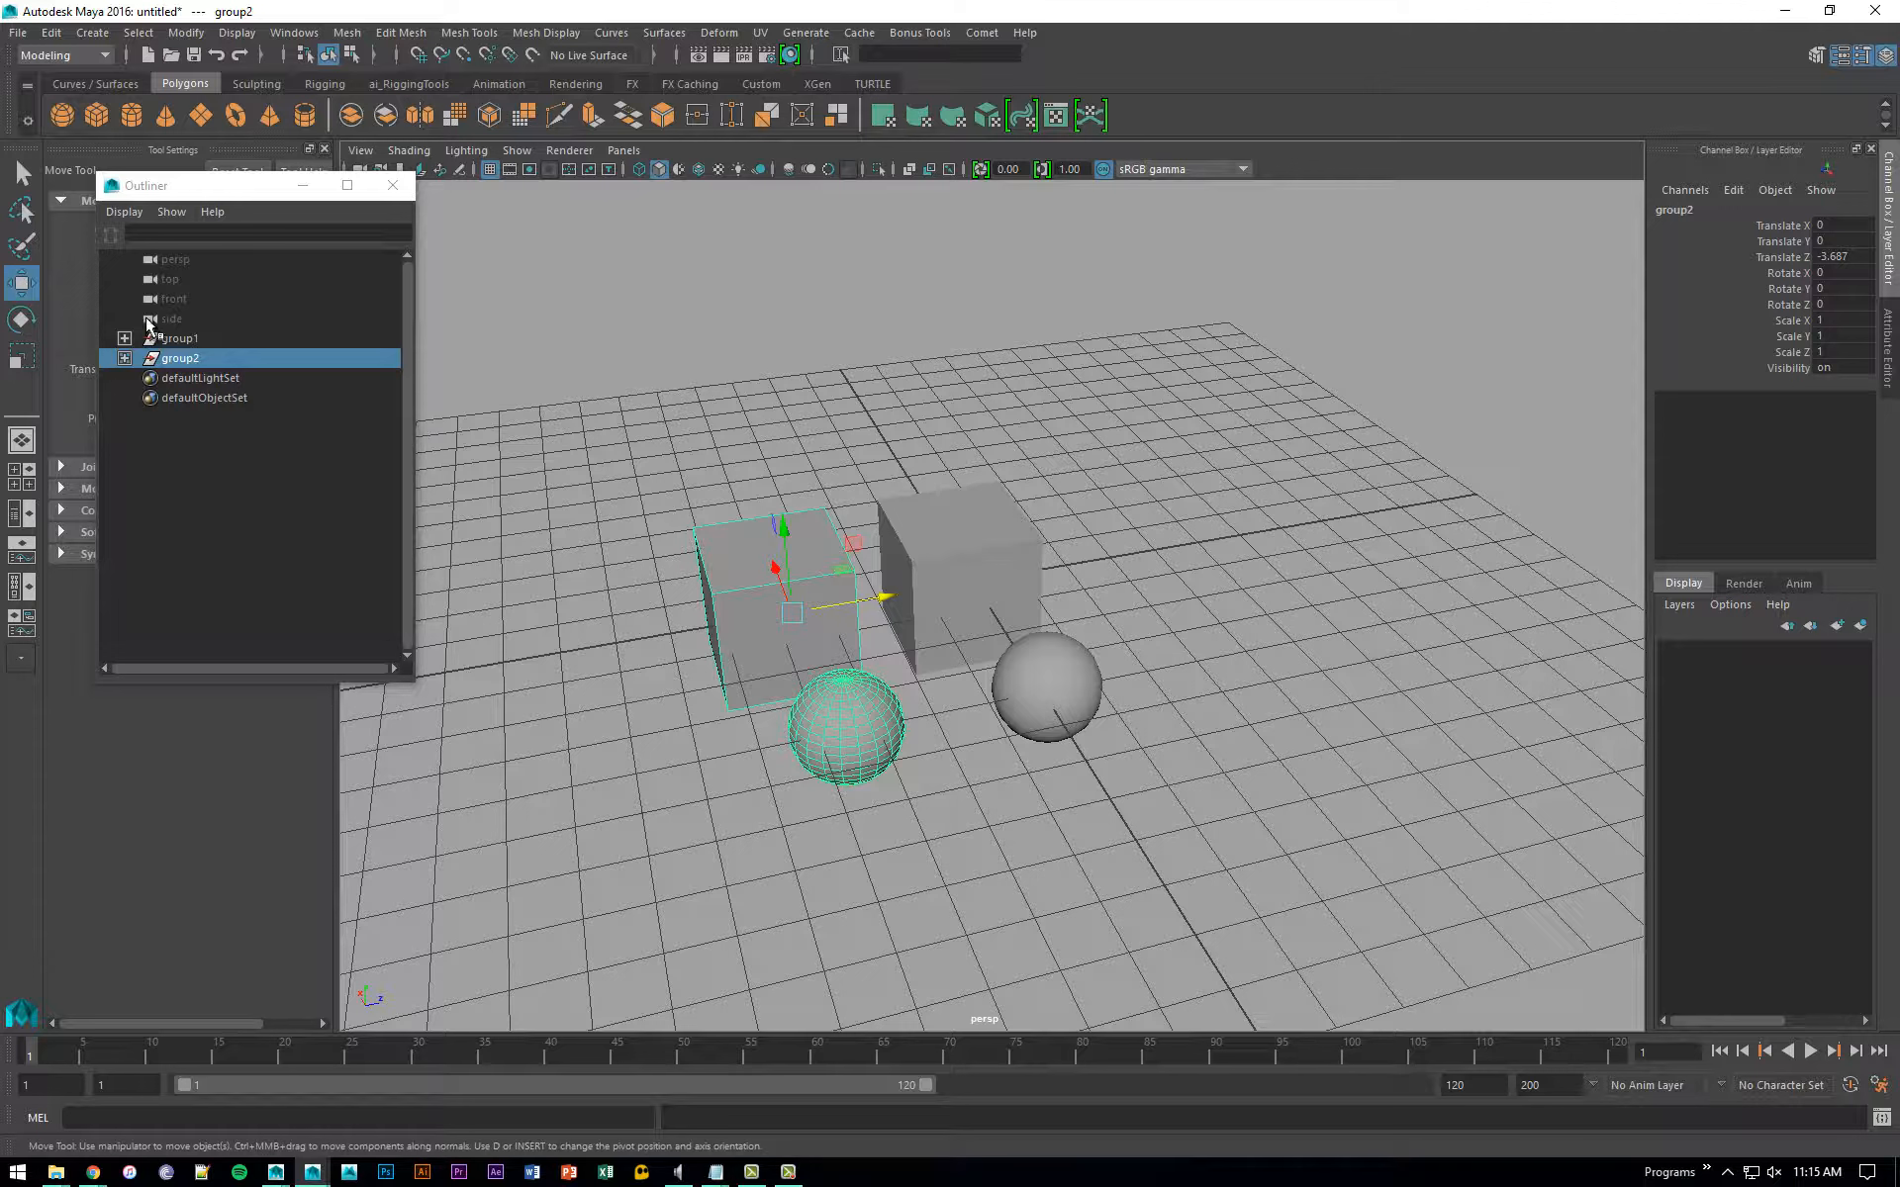
Step: Group group1 and group2 under a new parent group and expand its whole hierarchy in the Outliner
left_click(205, 342)
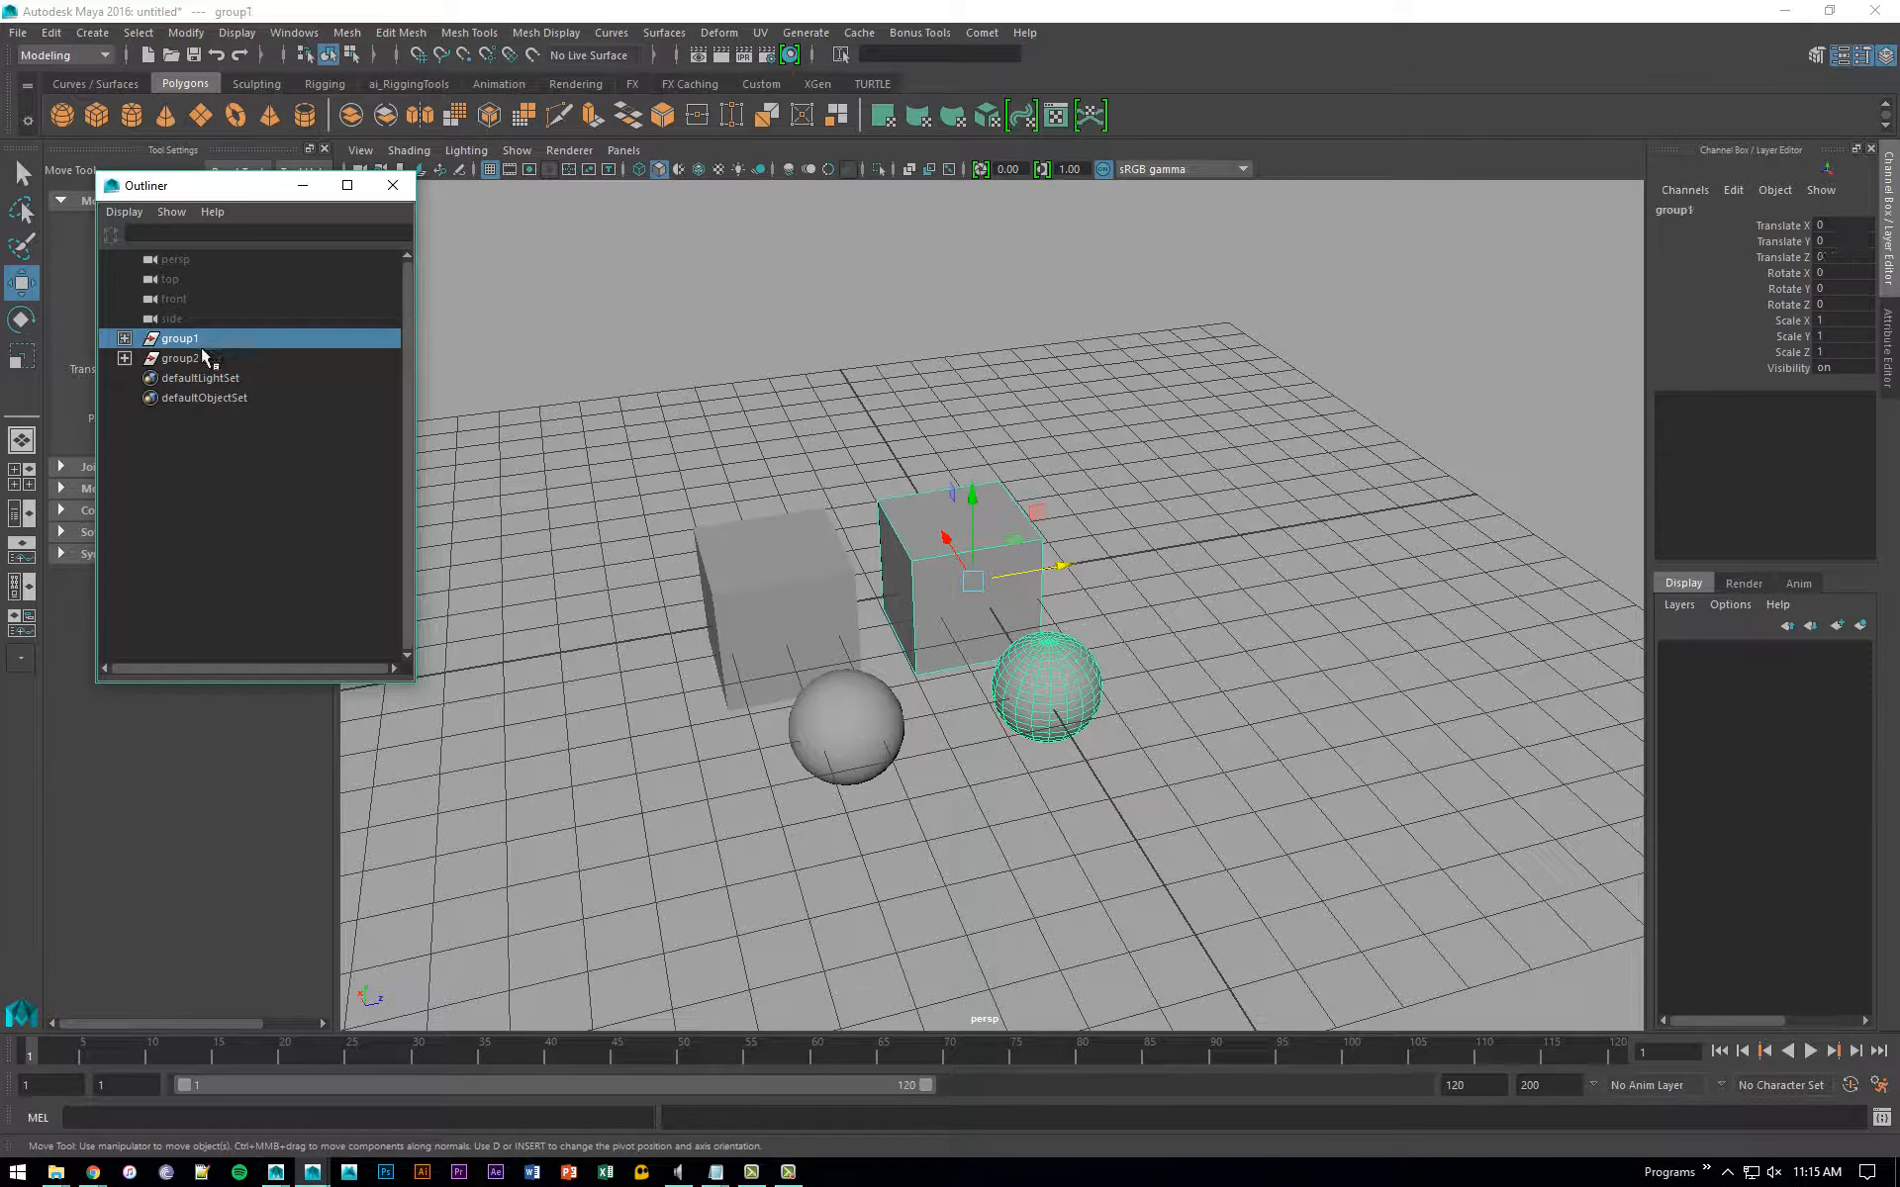
left_click(202, 357, "shift")
key("ctrl+g")
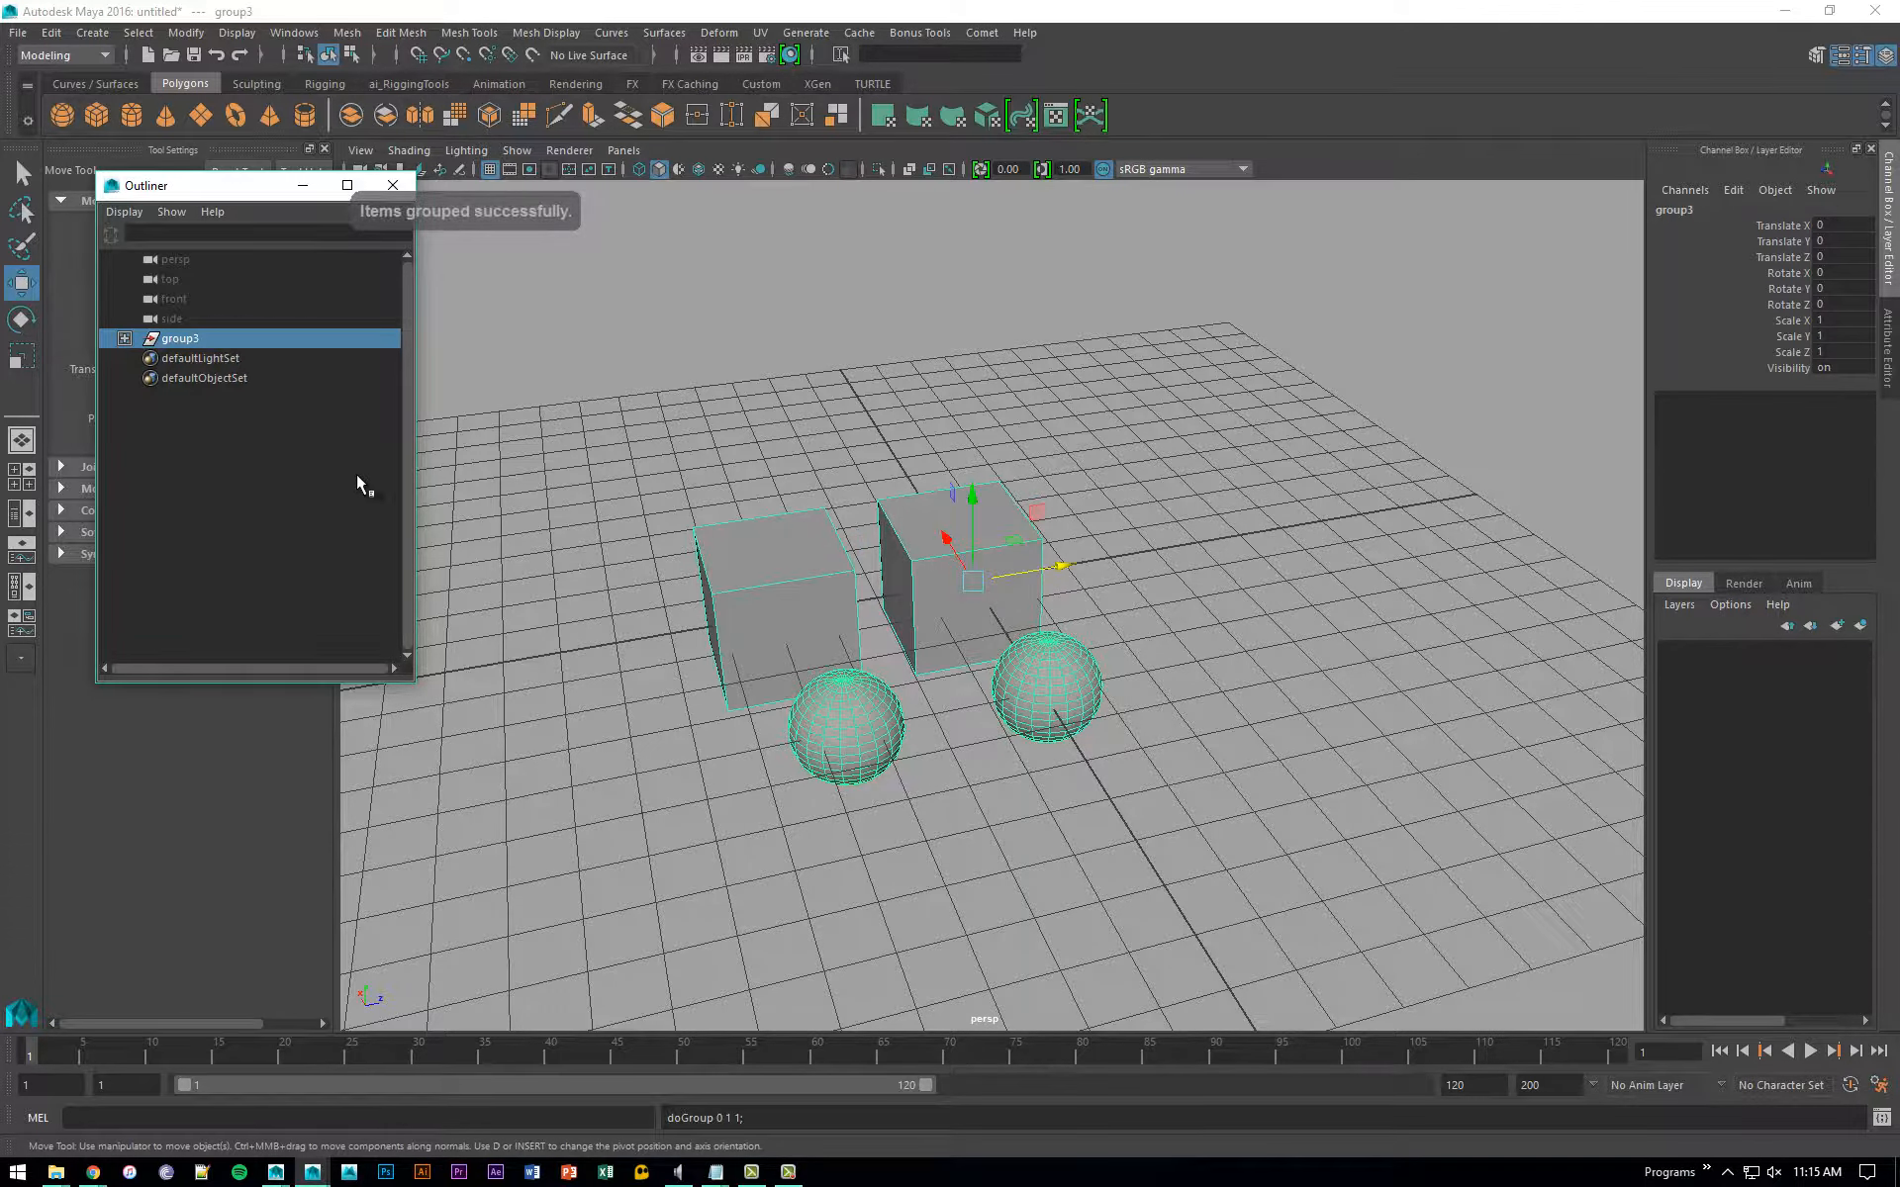
left_click(125, 338)
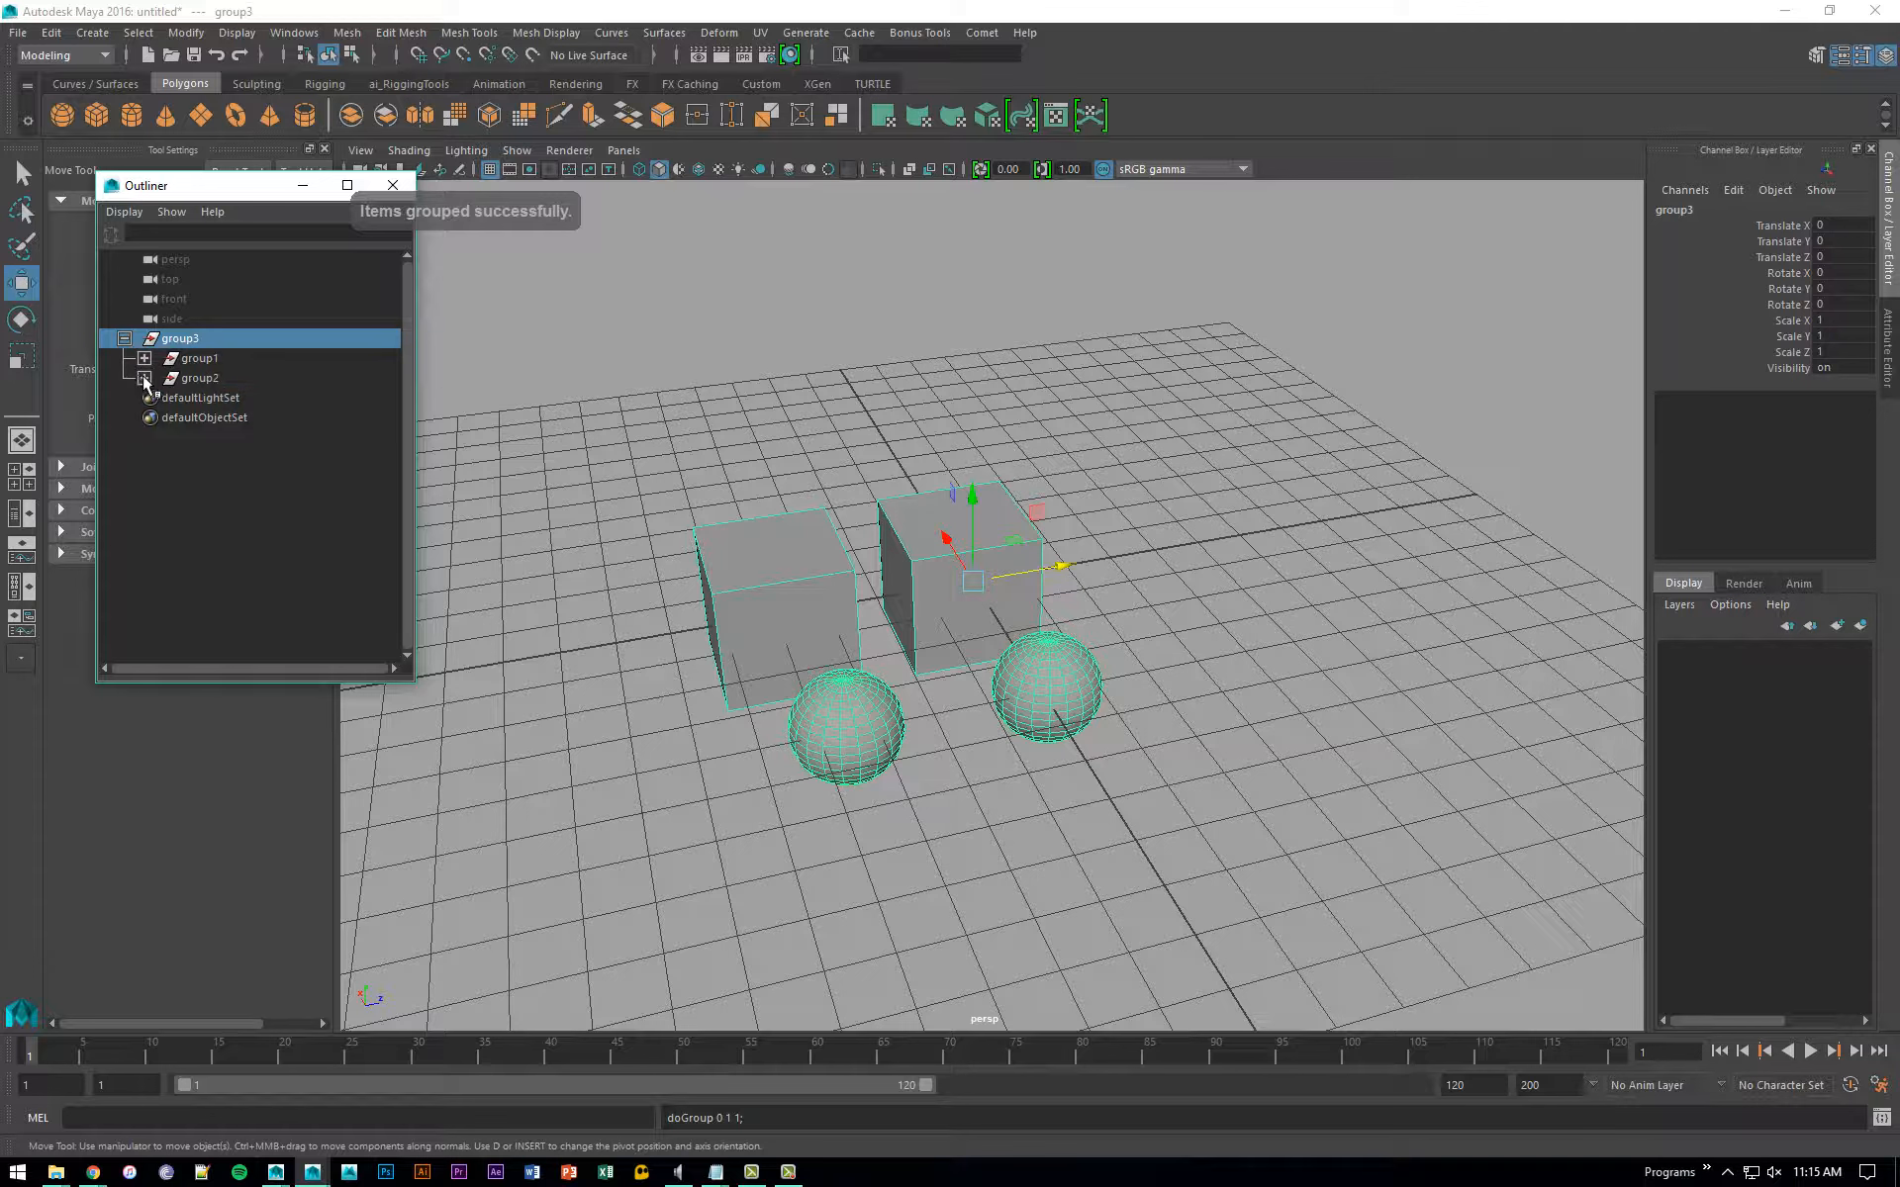
left_click(145, 378)
left_click(144, 358)
Step: Move the sphere and cube of group1 and the sphere of group2 individually by small amounts
left_click(1055, 687)
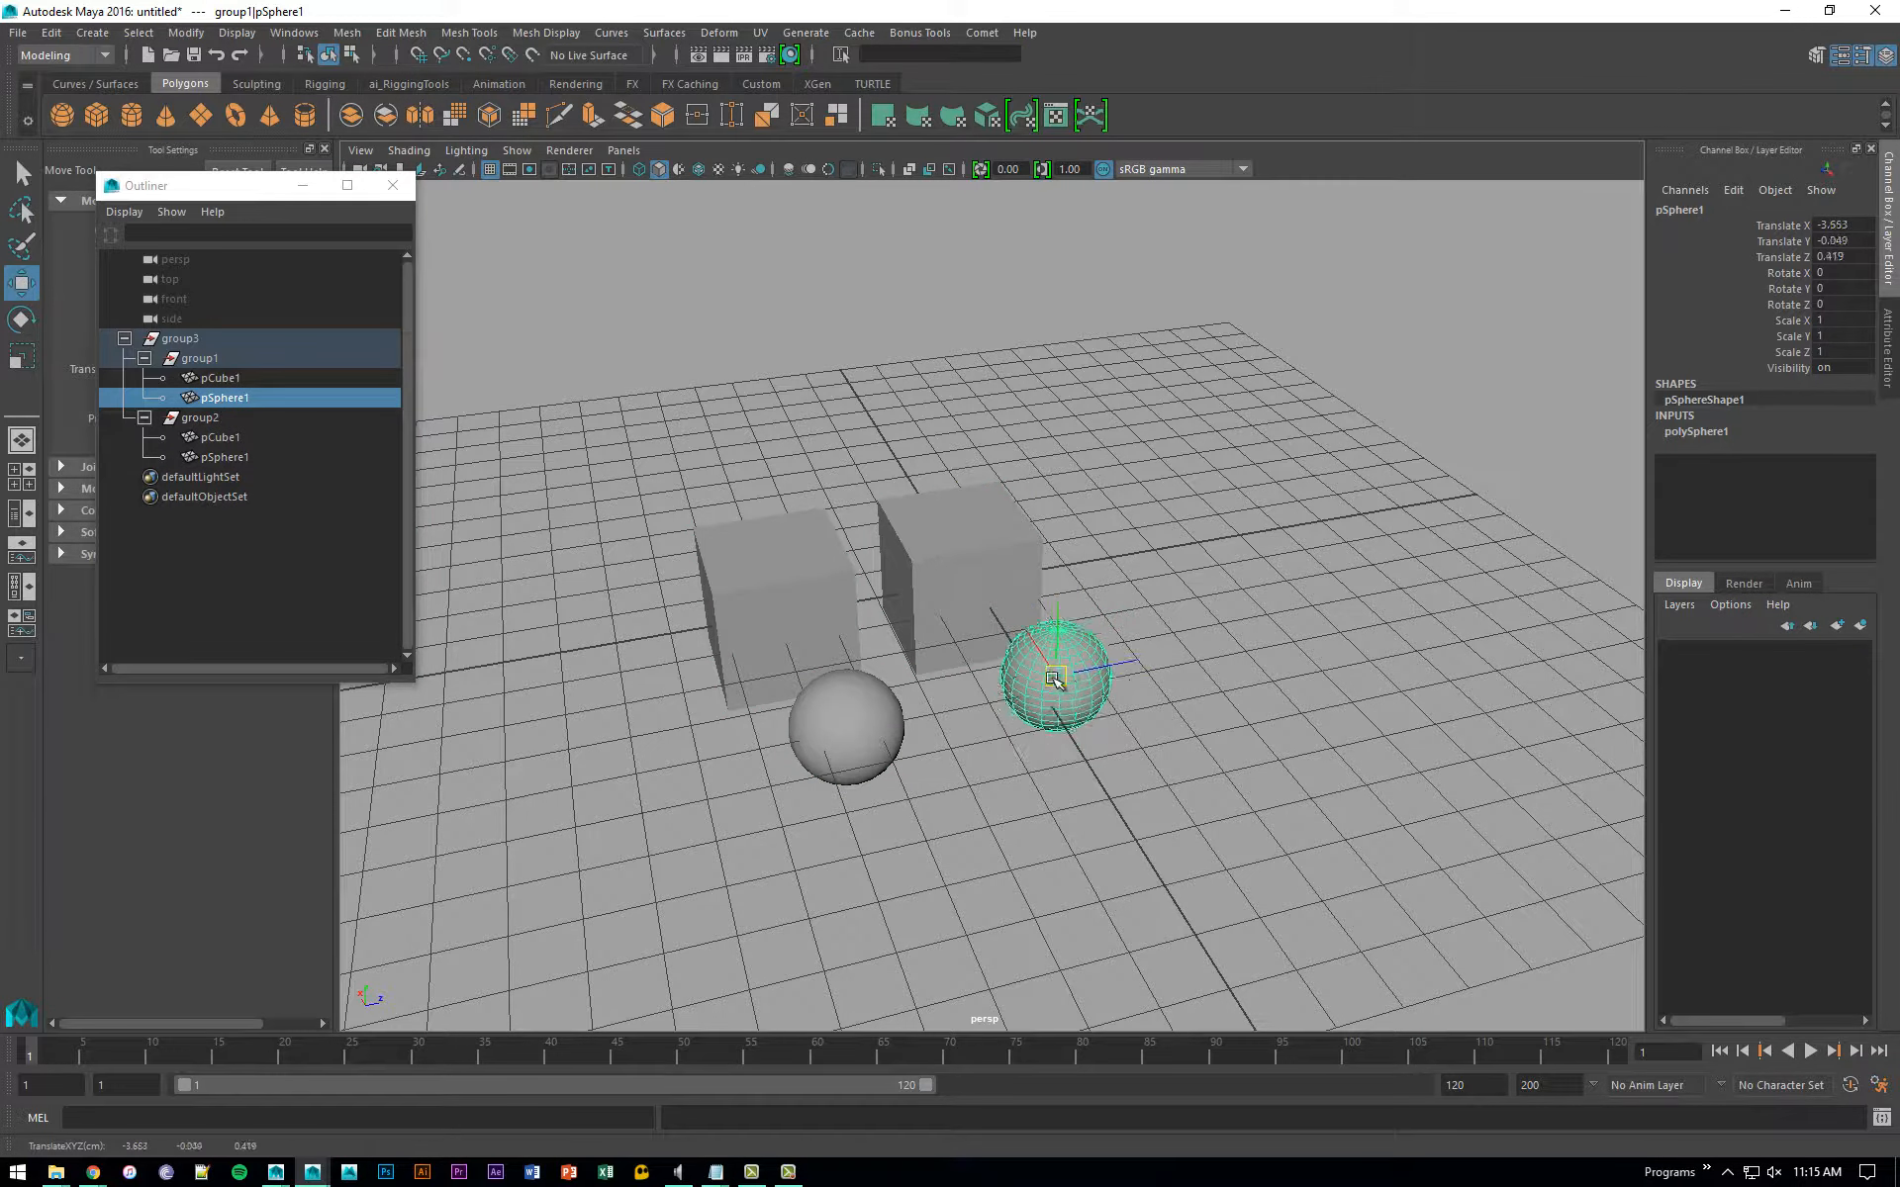
left_click(1000, 604)
left_click_drag(962, 571, 987, 568)
left_click(846, 723)
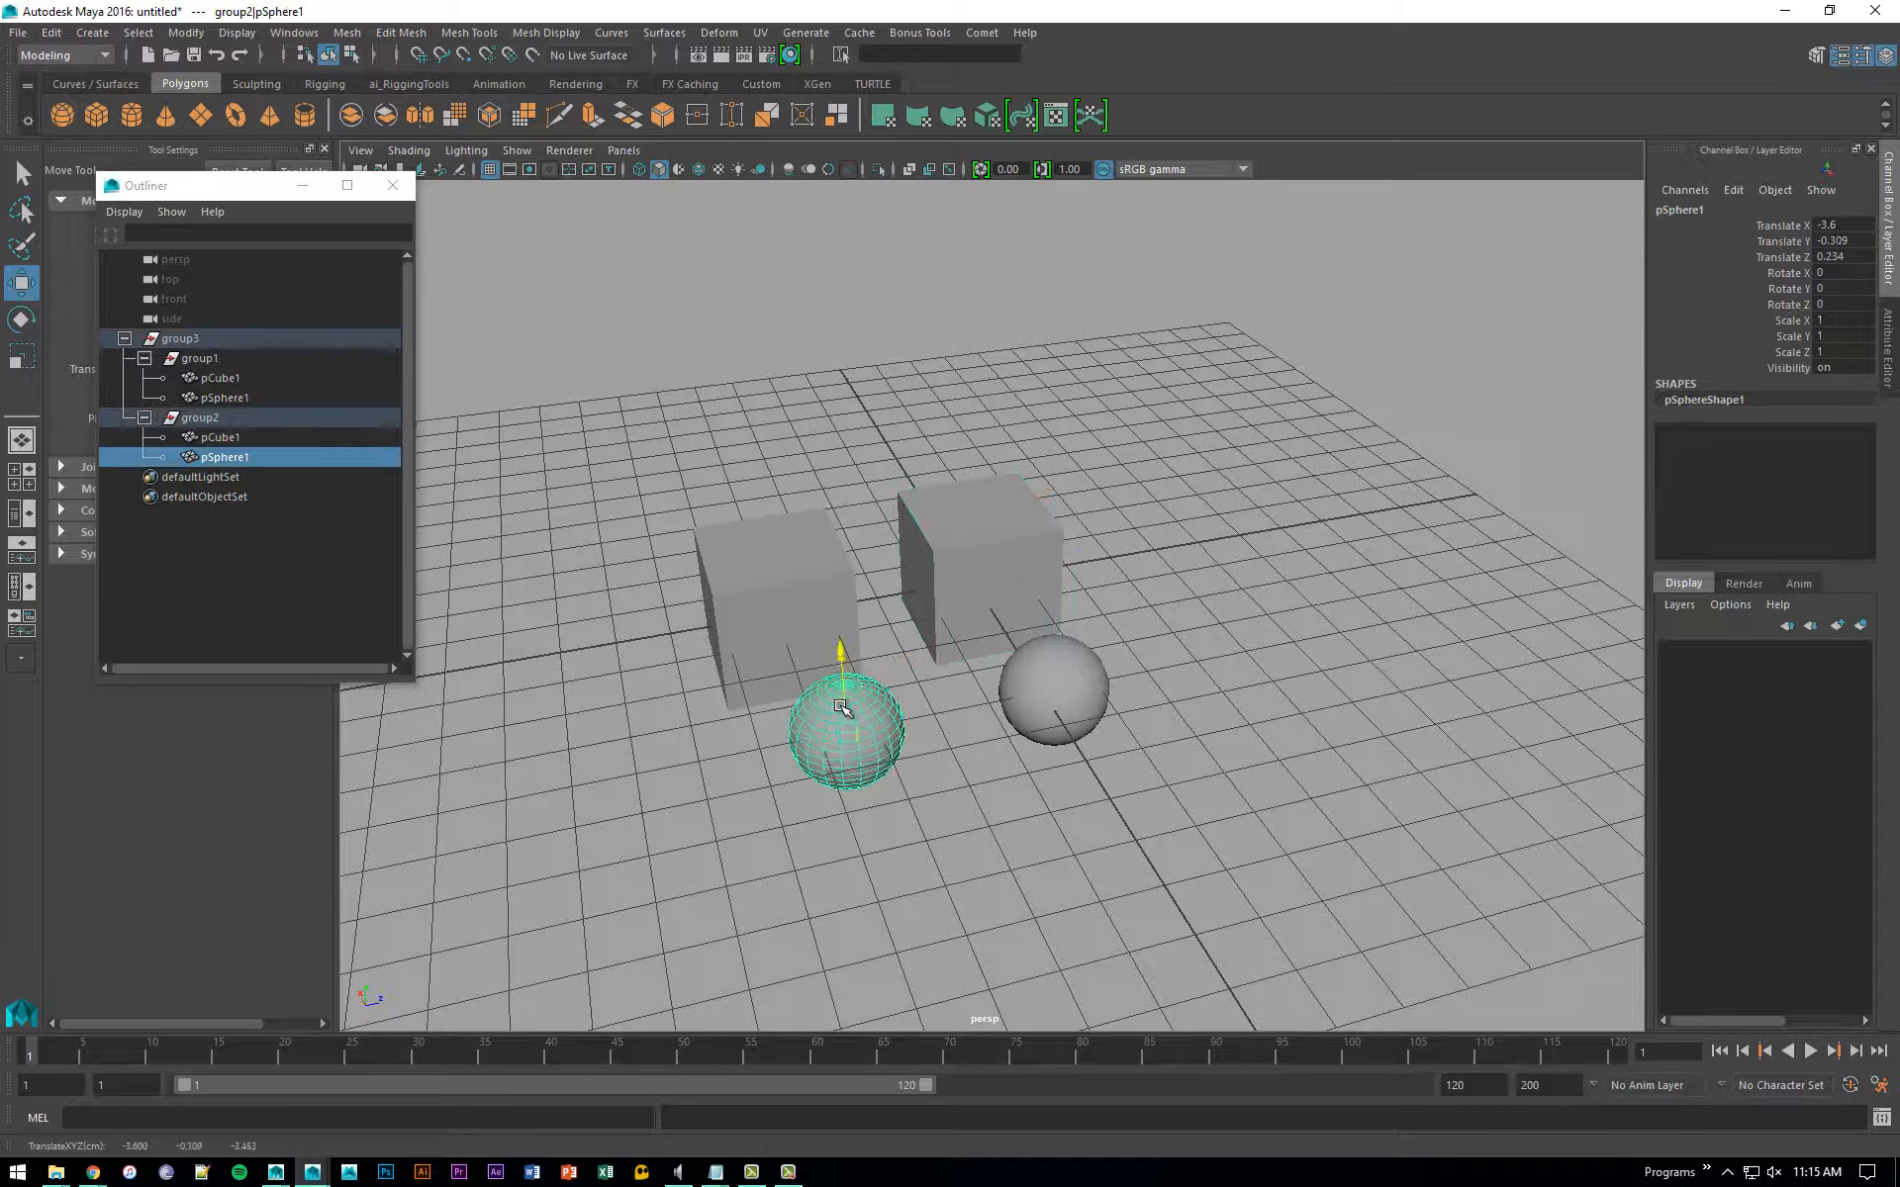
Step: Try moving the cube in group2 on its own, and undo that move
left_click(770, 611)
left_click_drag(766, 610, 716, 607)
key("ctrl+z")
Step: Move group2 and group1 separately, each as a whole subgroup of group3
left_click(215, 418)
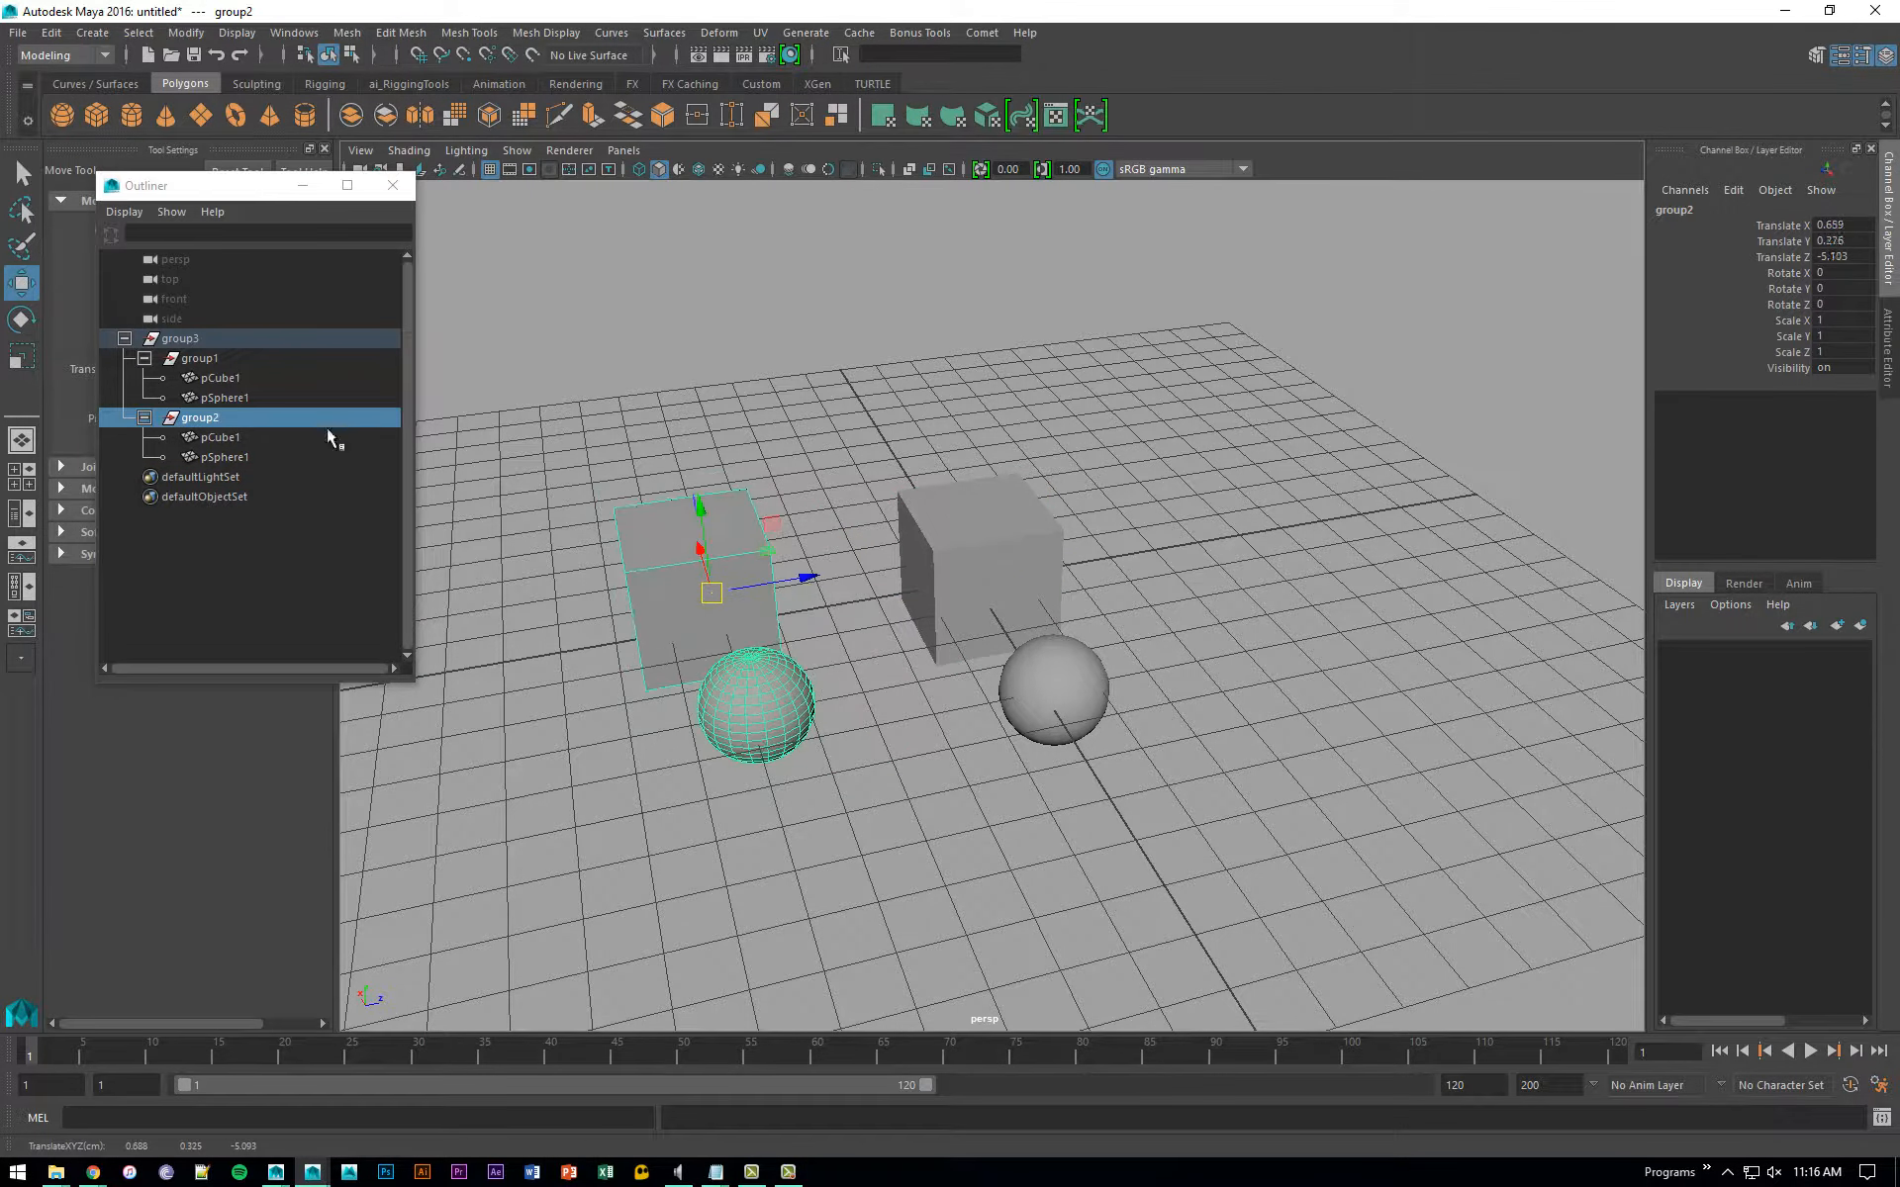
left_click(199, 358)
left_click_drag(1007, 520, 953, 497)
Step: Move the parent group group3 along Z by about 3.6 units and deselect it
left_click(163, 341)
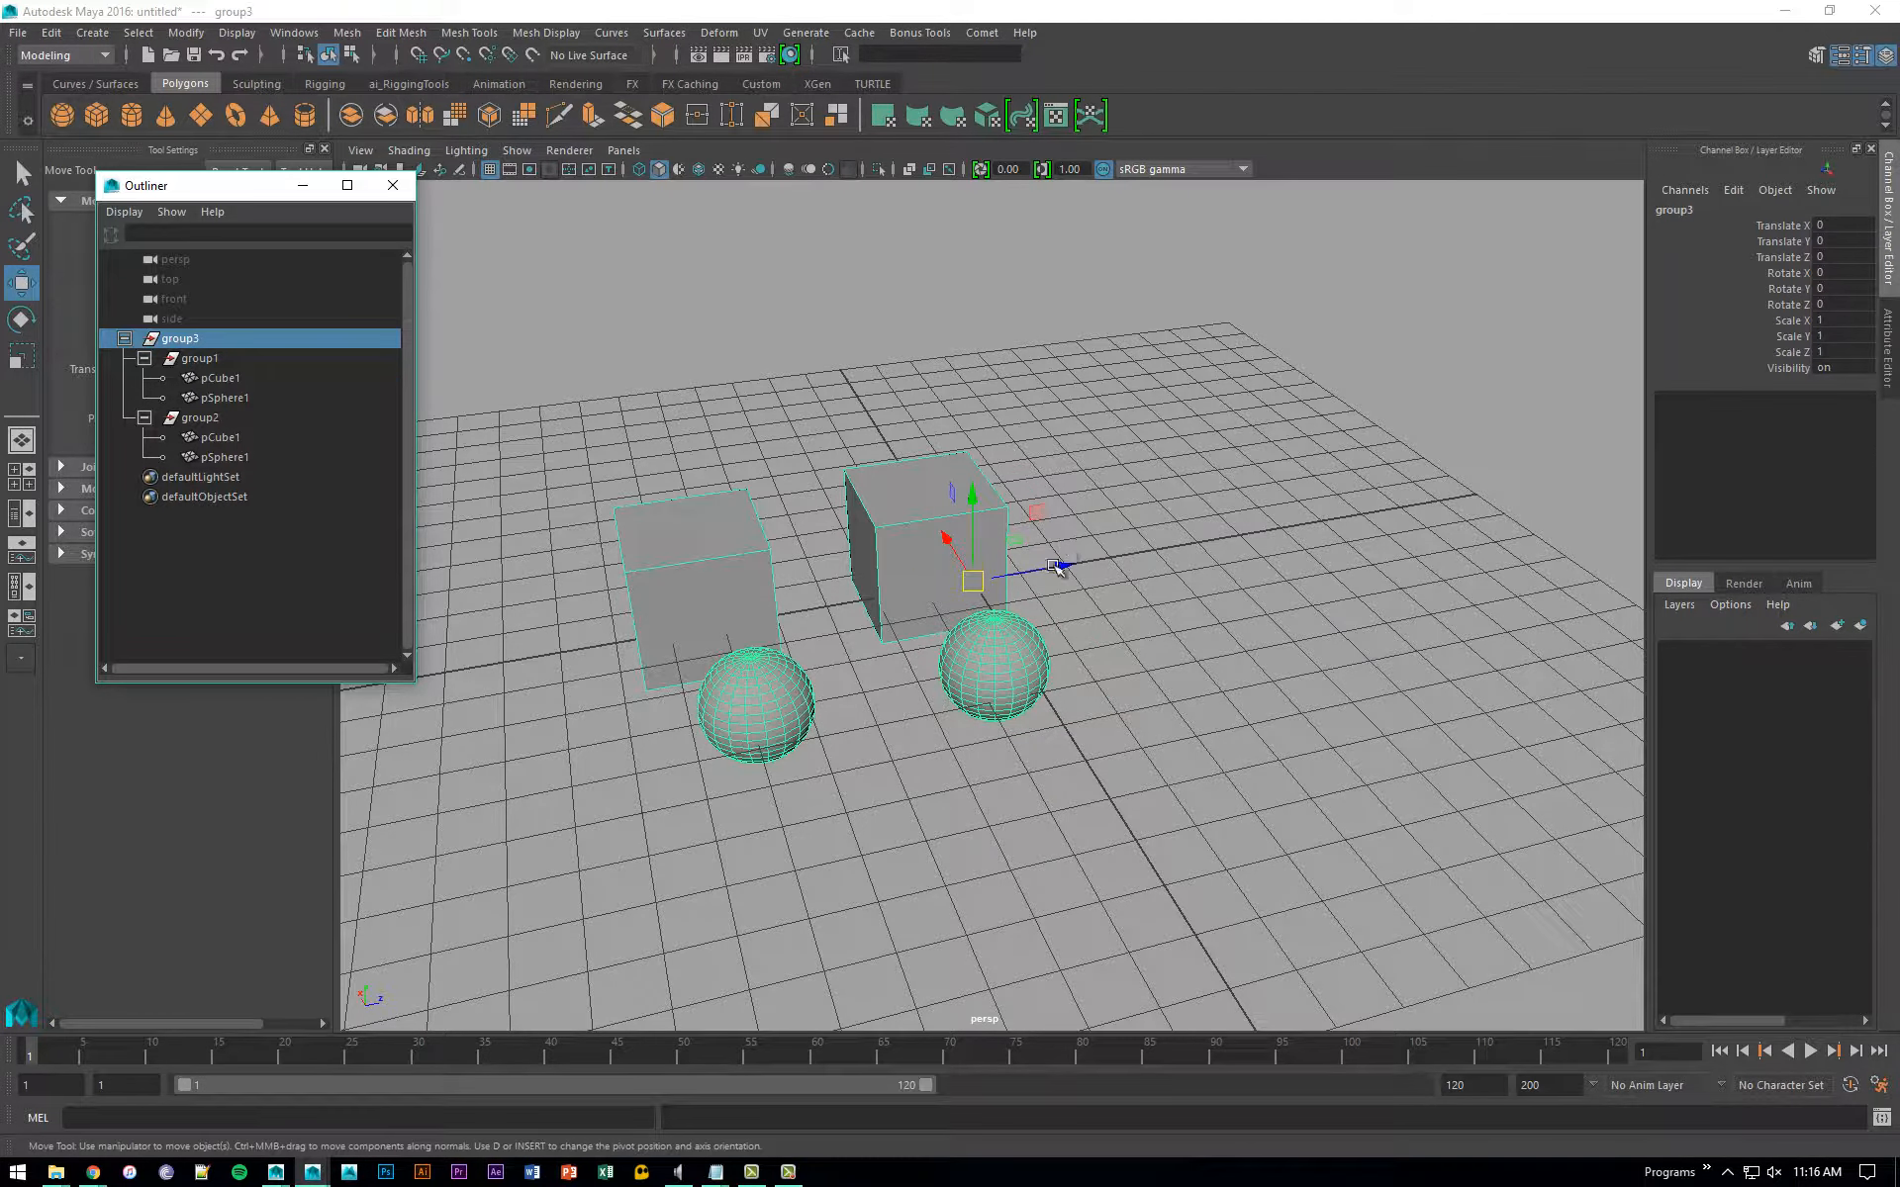
left_click_drag(1067, 560, 1239, 584)
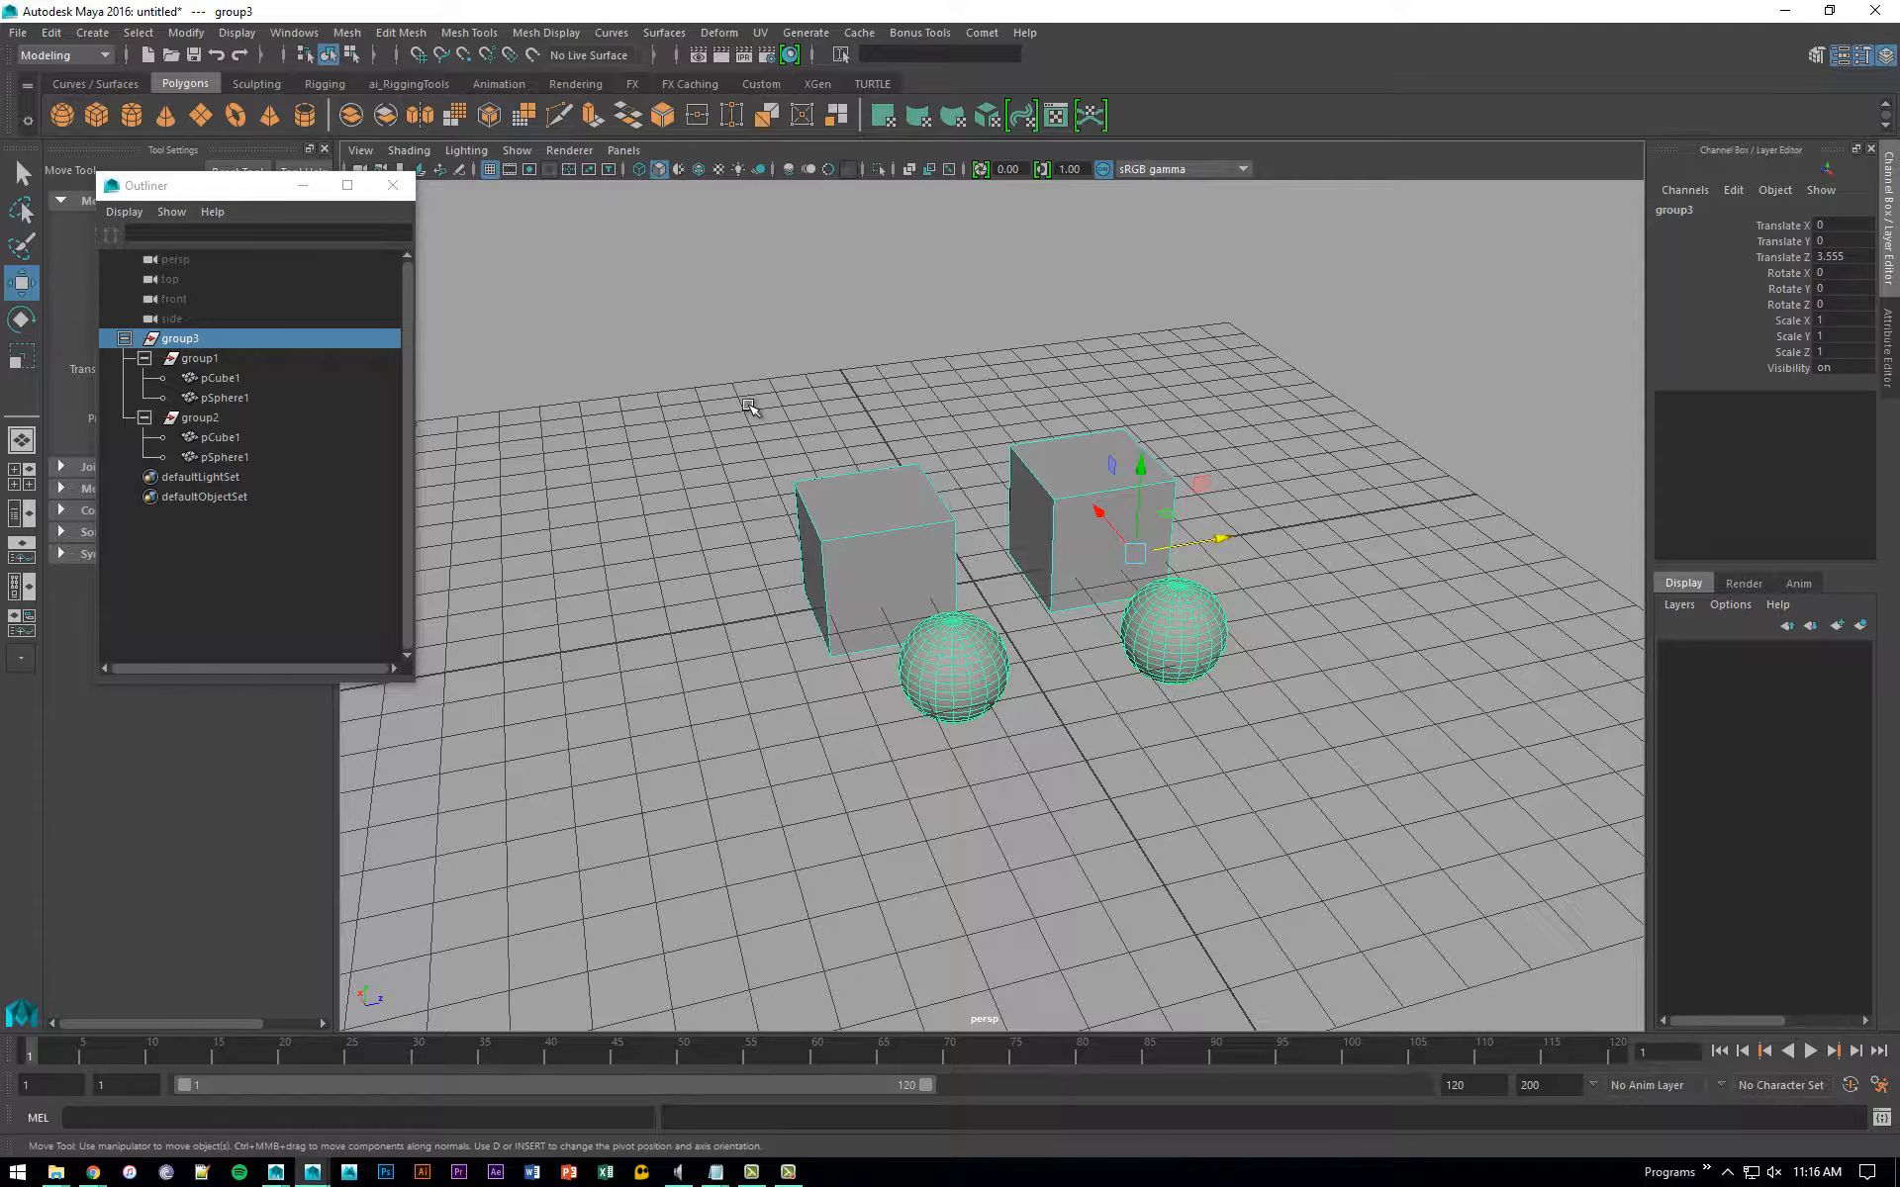
left_click(787, 339)
Step: Start a new scene, create a polygon cube, and scale it uniformly to about 5.2
key("ctrl+n")
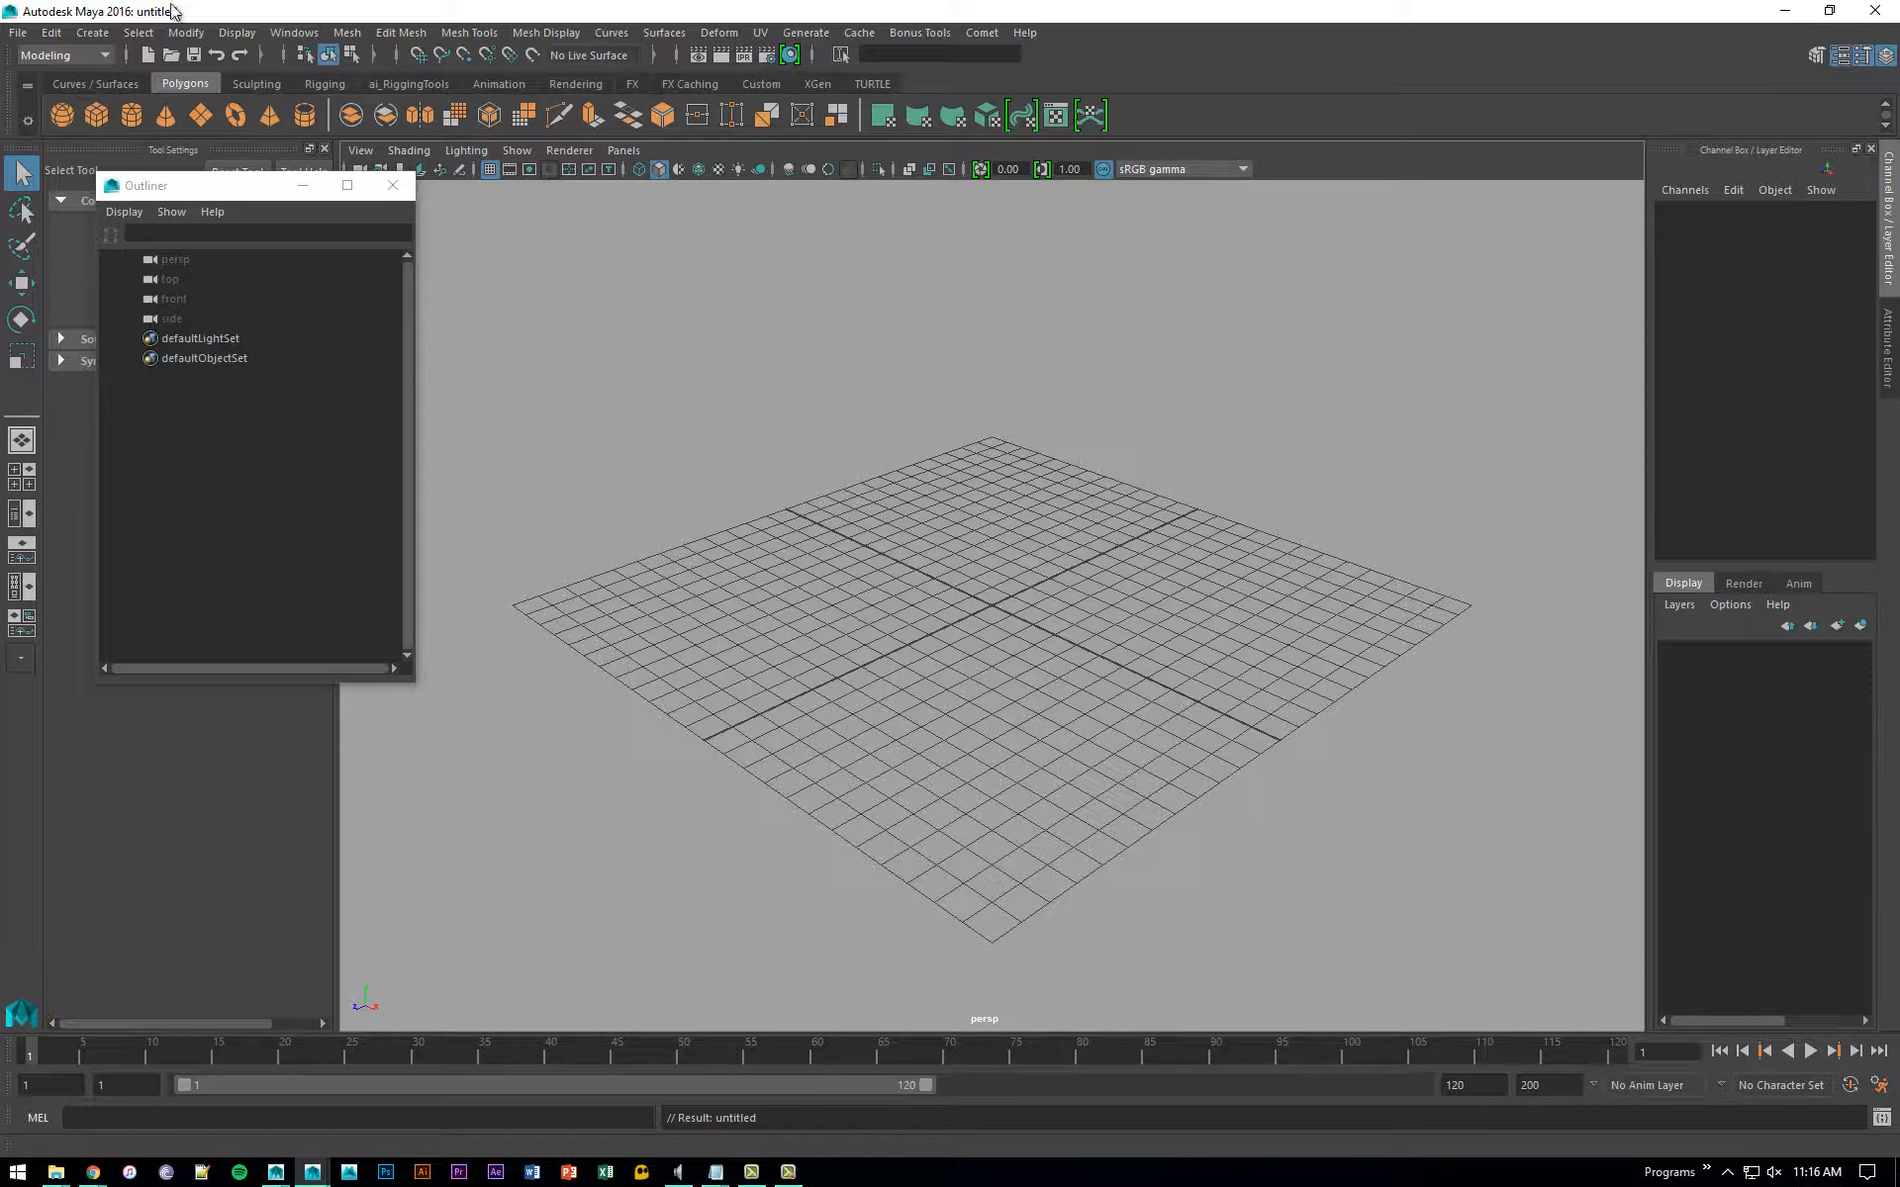
left_click(97, 115)
scroll(1044, 610, "up", 5)
key("r")
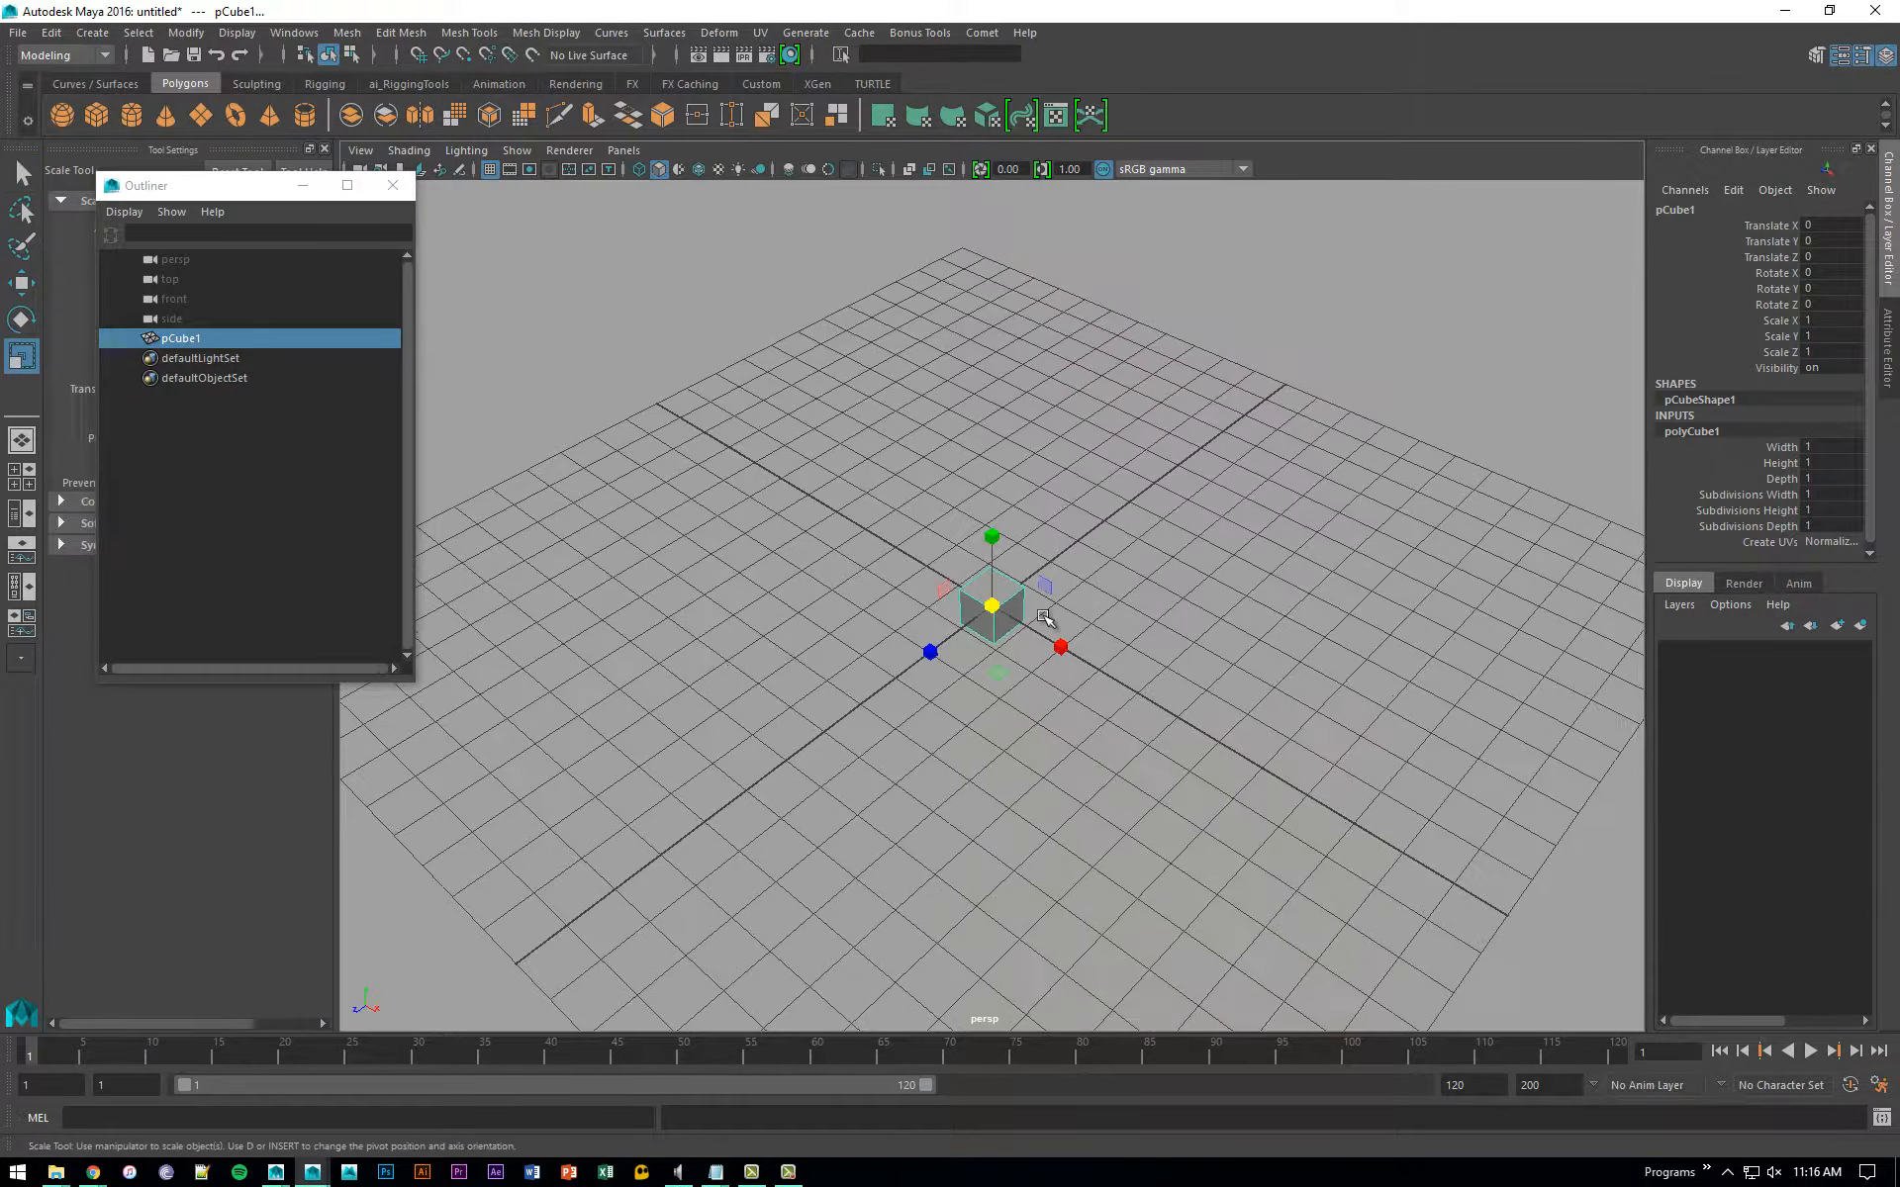
left_click_drag(993, 606, 1161, 618)
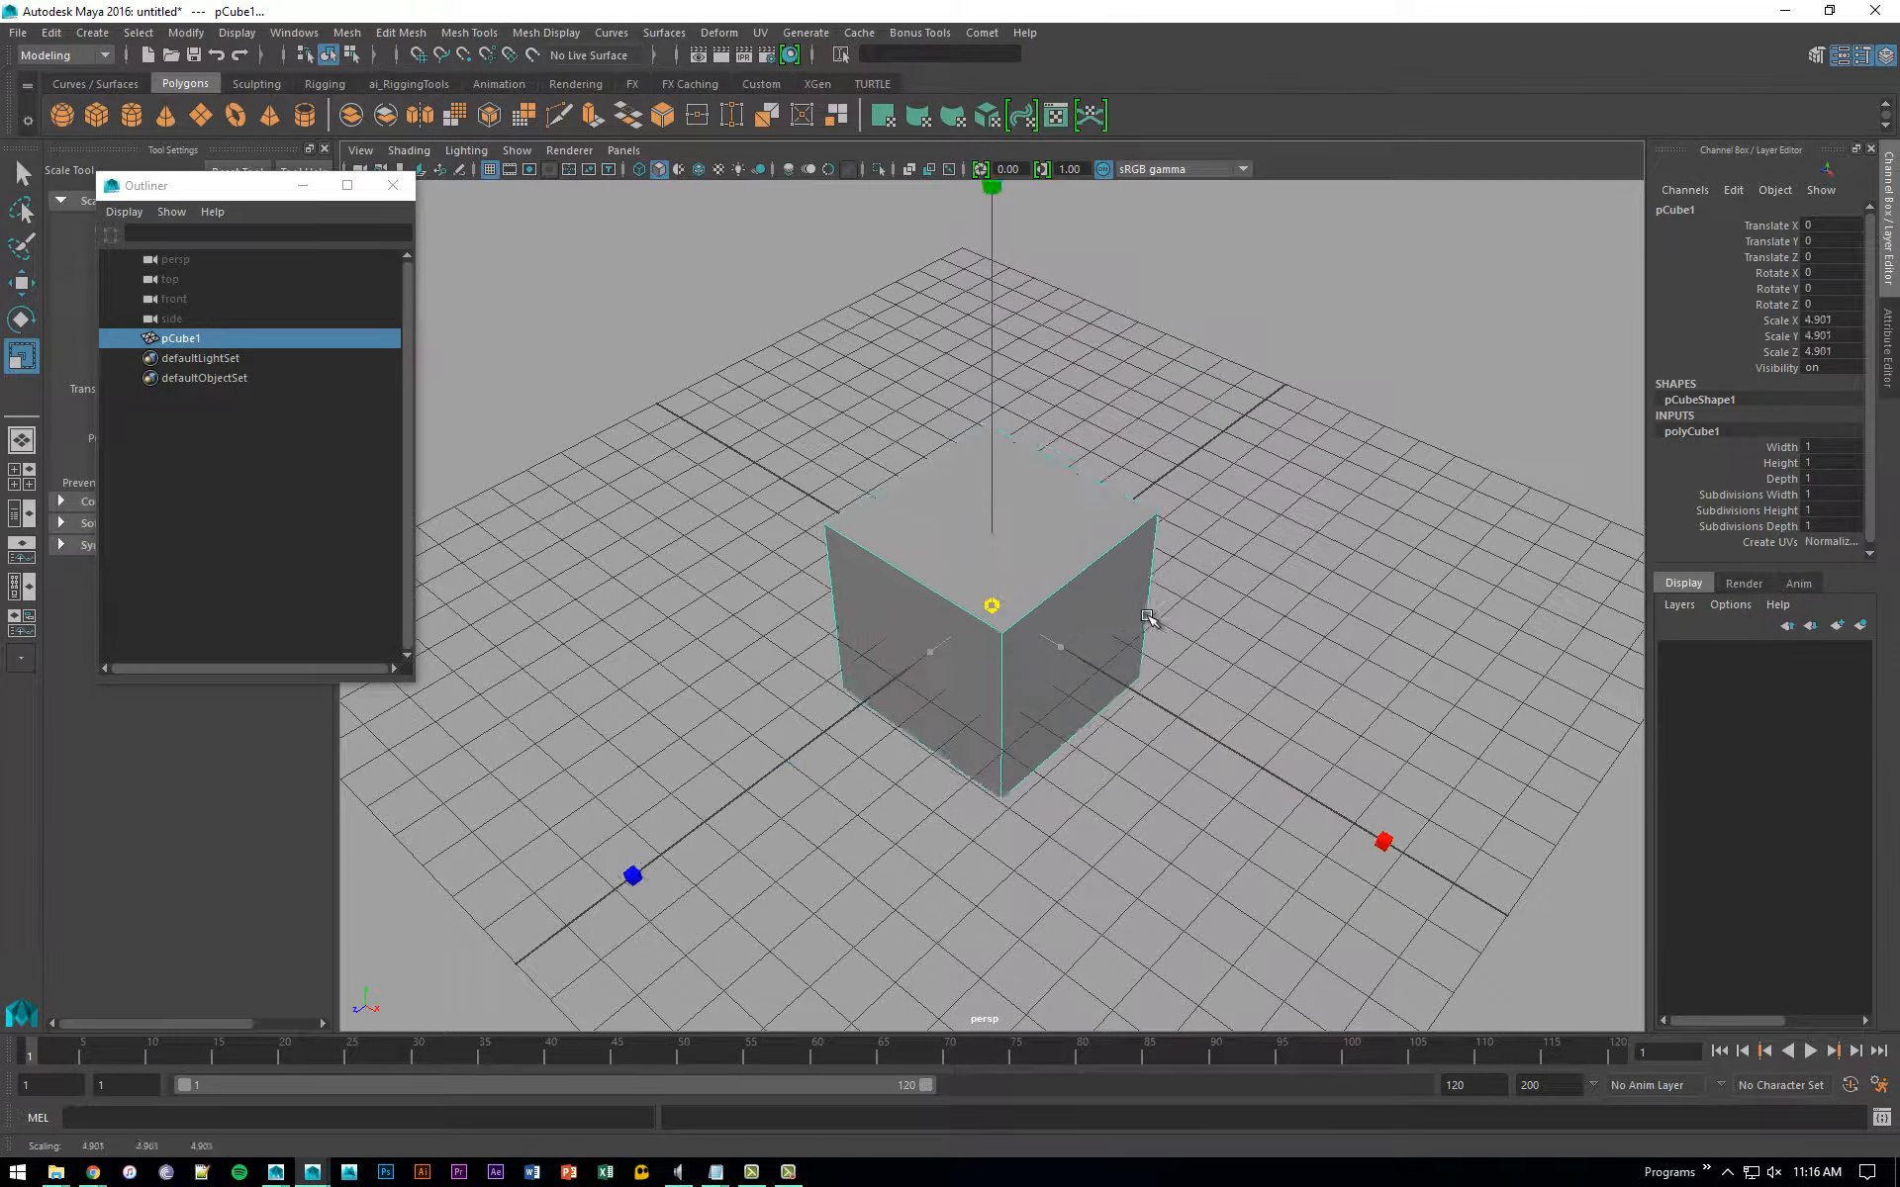
Step: Edit the cube's pivot and move it along positive X until it lies well outside the cube
left_click_drag(1065, 601, 1173, 543, "alt")
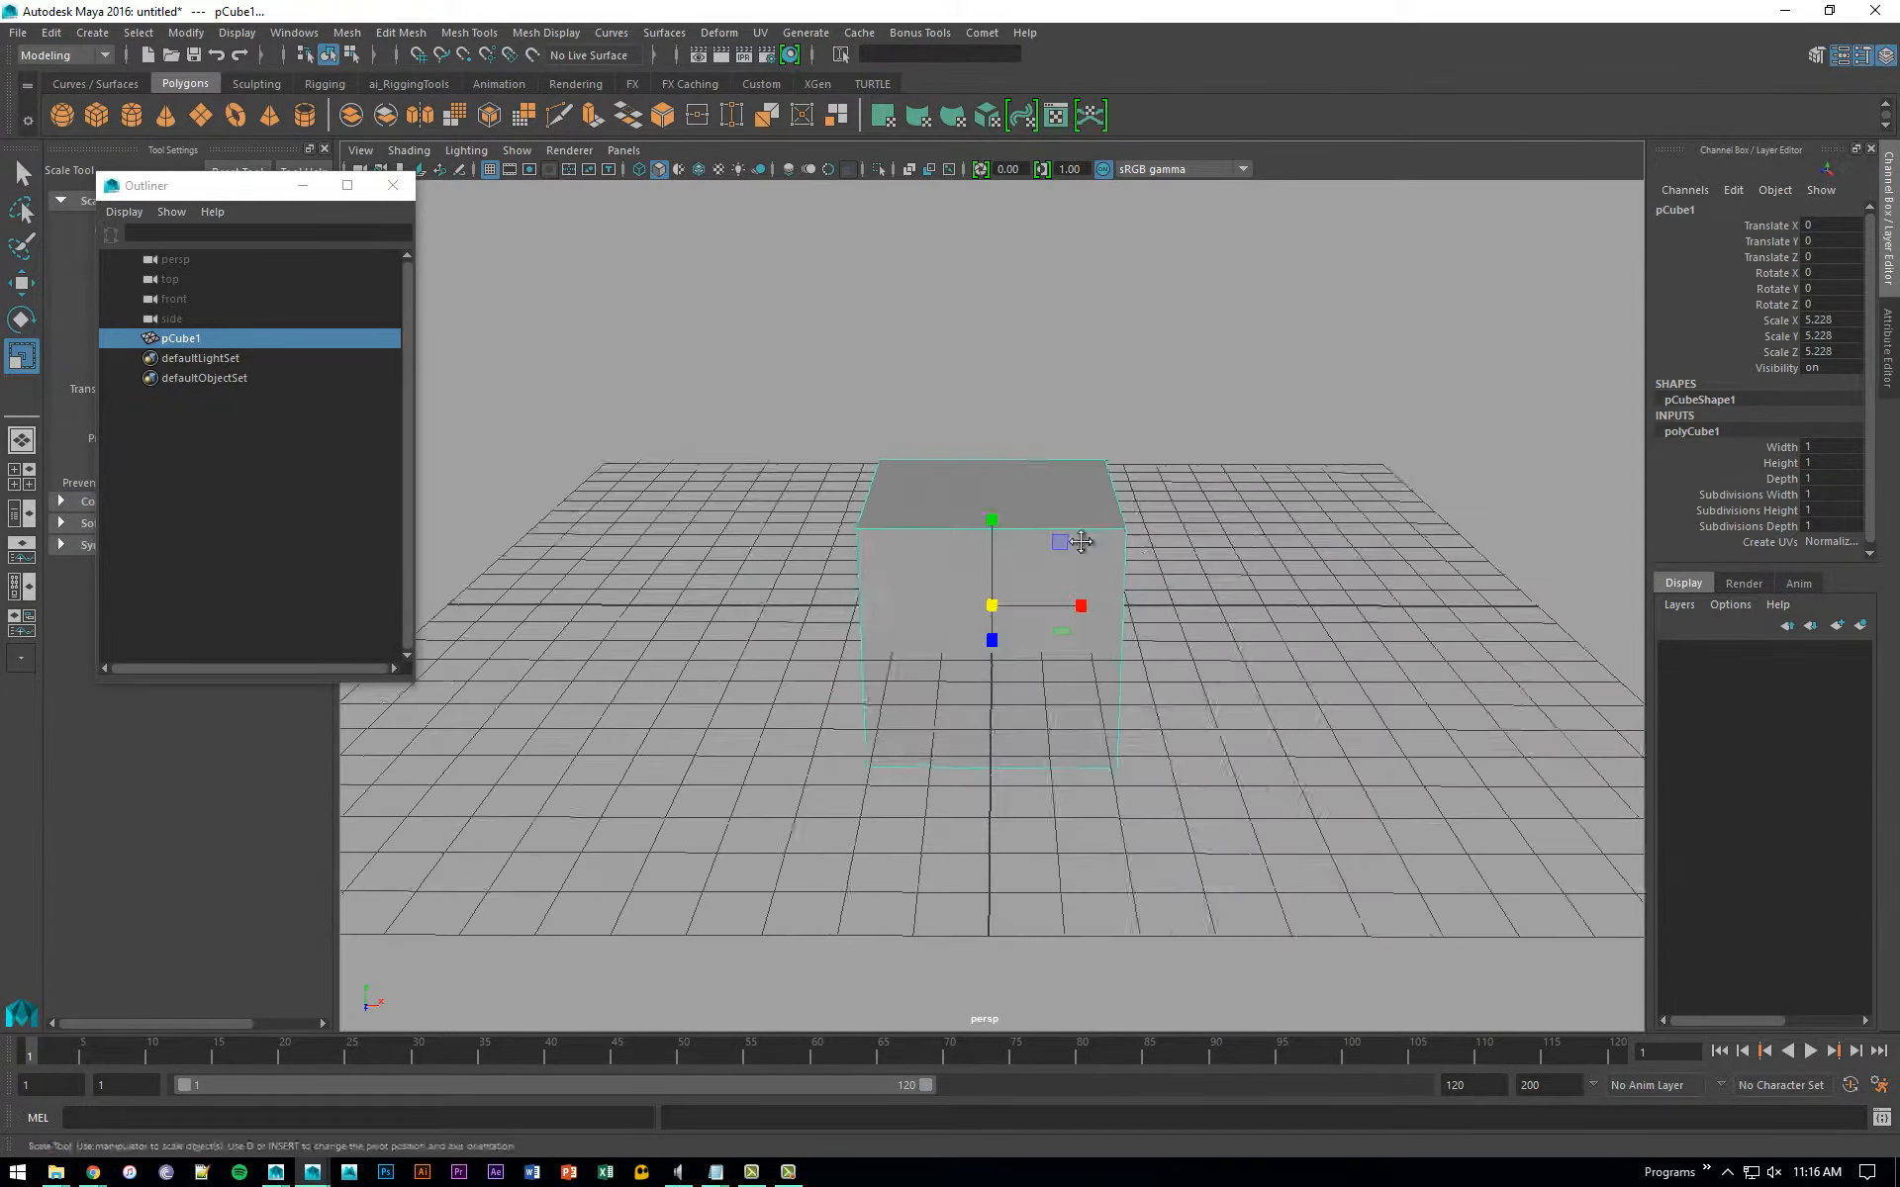
middle_click_drag(1086, 543, 994, 525, "alt")
left_click_drag(995, 525, 1032, 600, "alt")
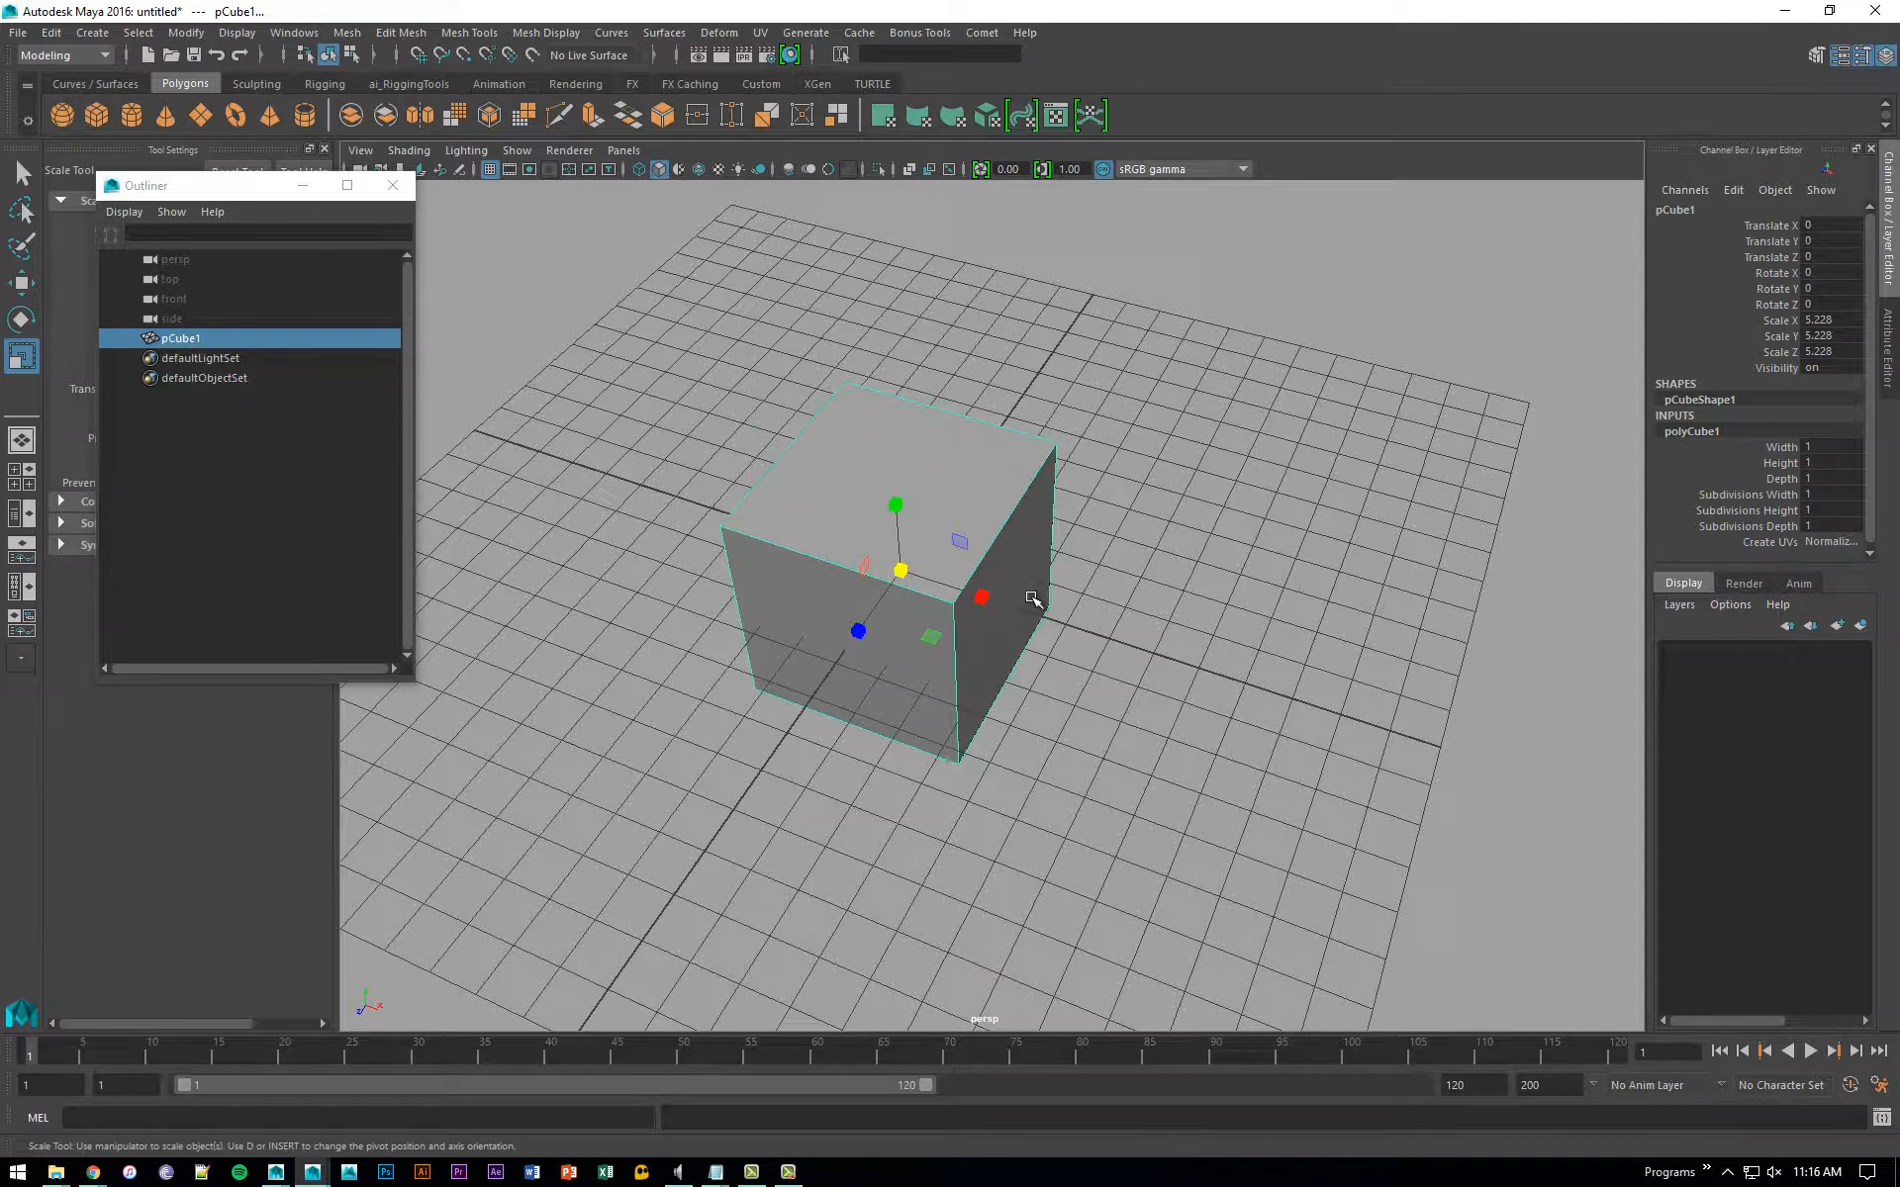
left_click_drag(1163, 609, 933, 561, "alt")
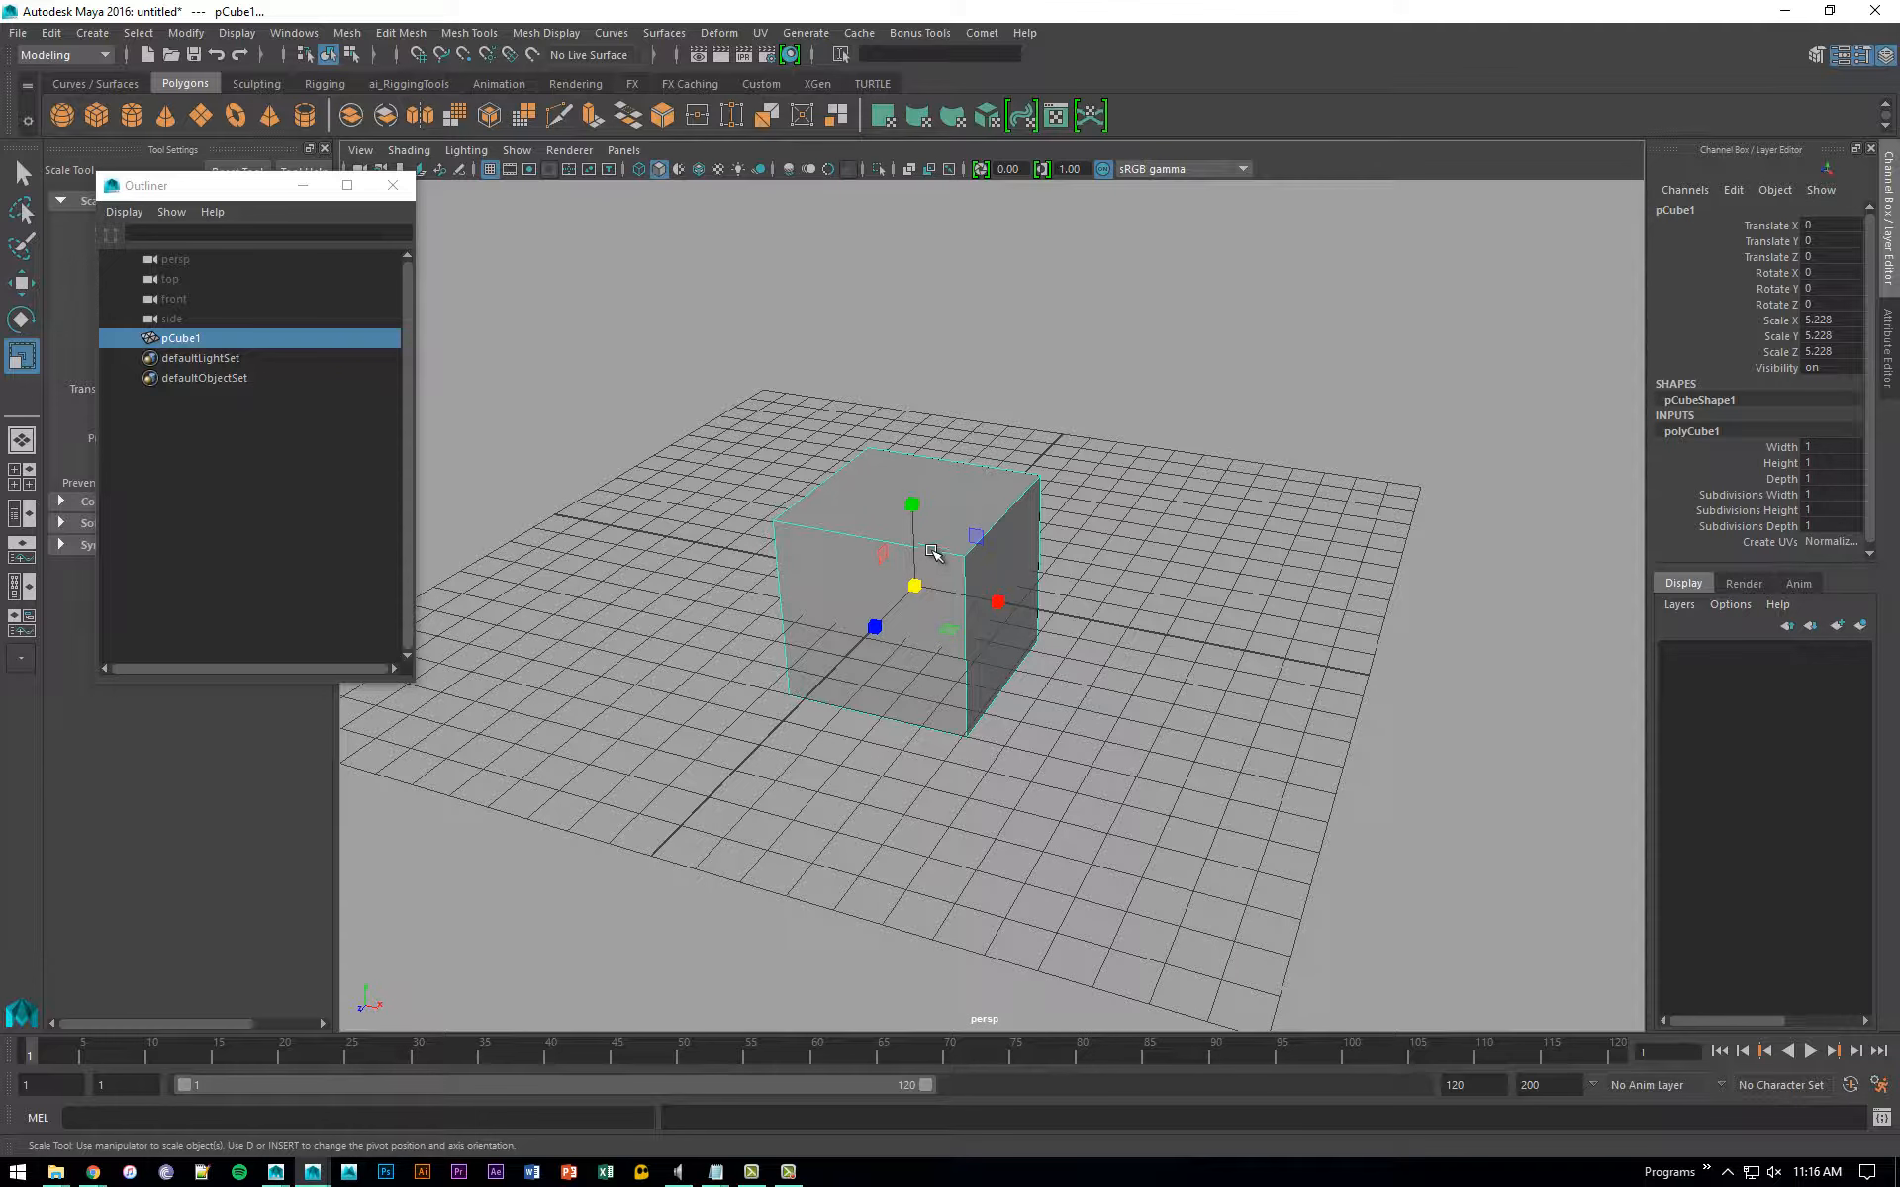
left_click_drag(1020, 545, 1023, 552, "alt")
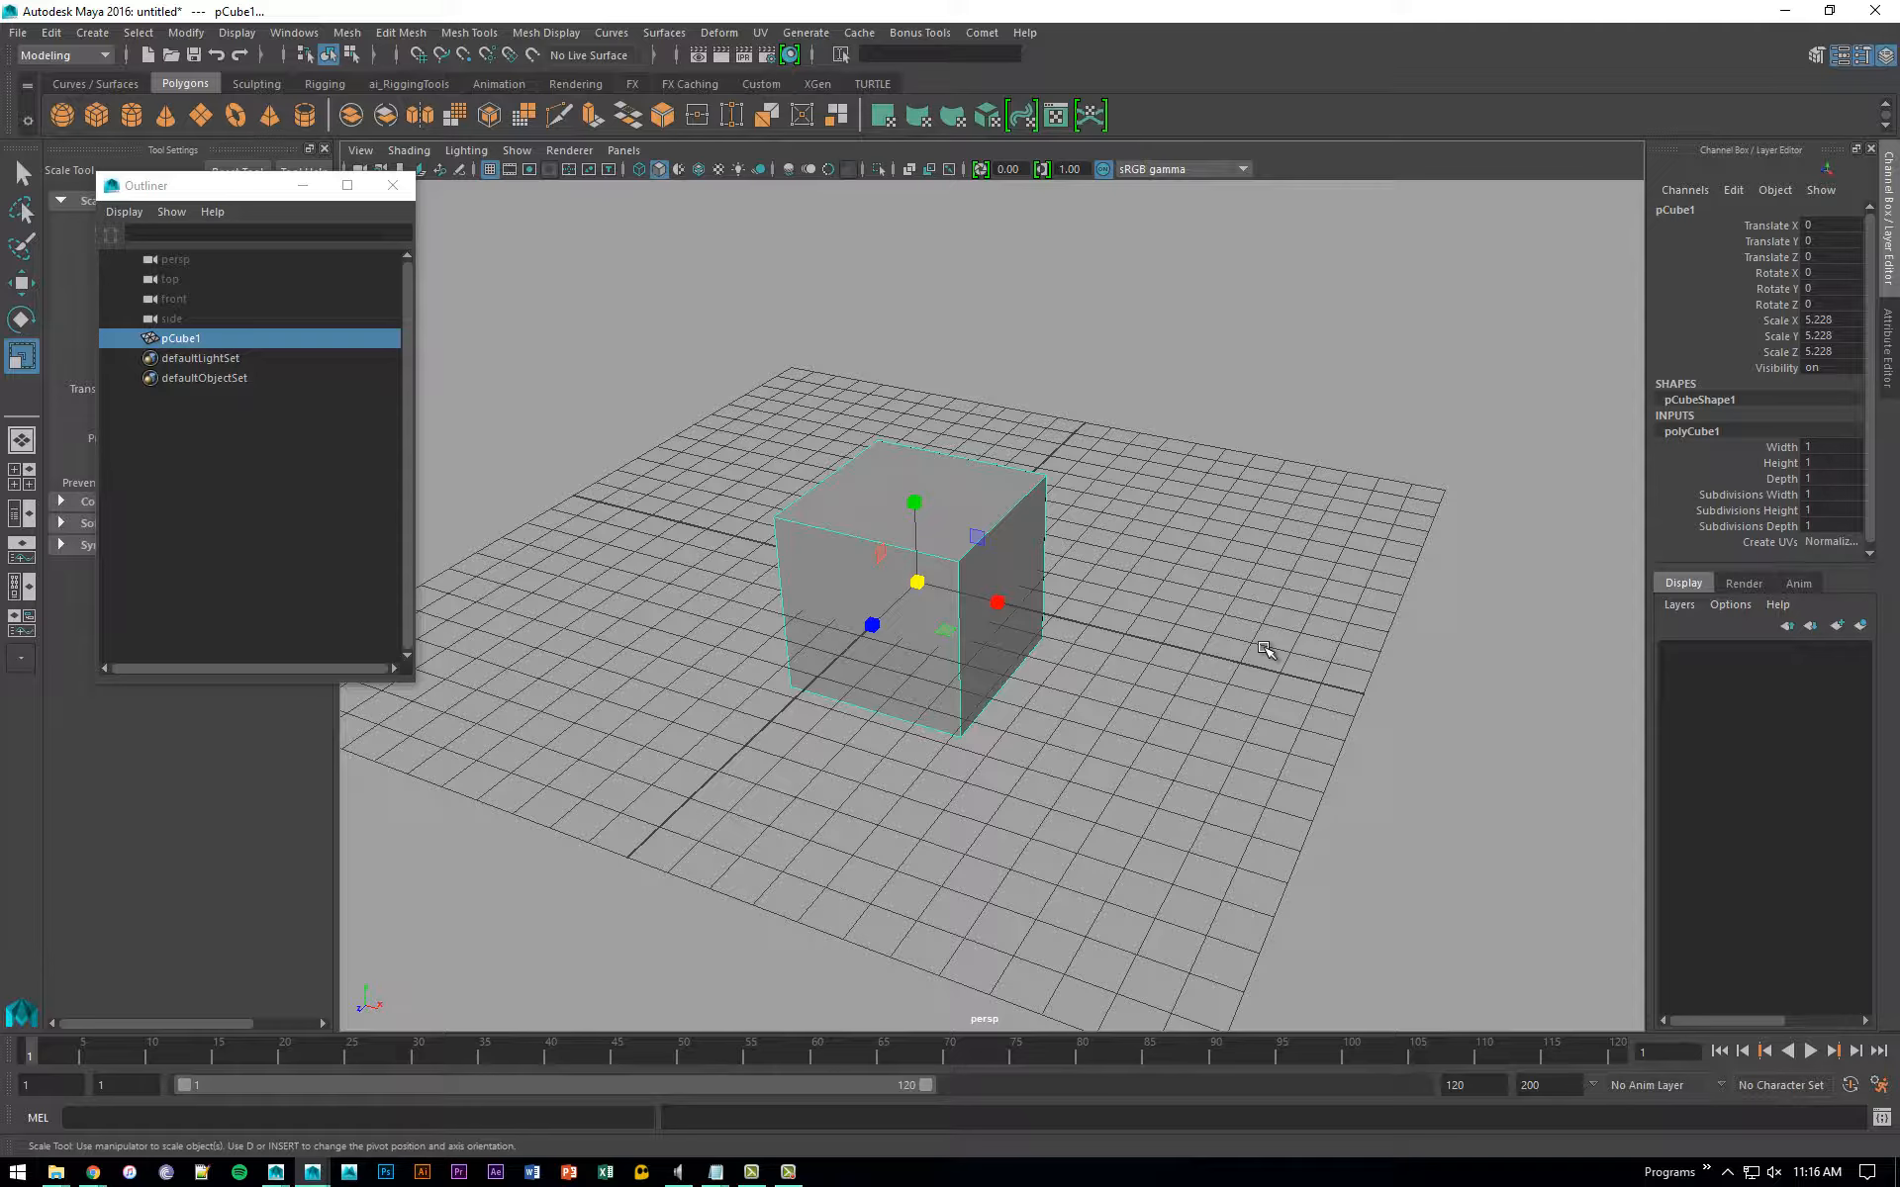
key("d")
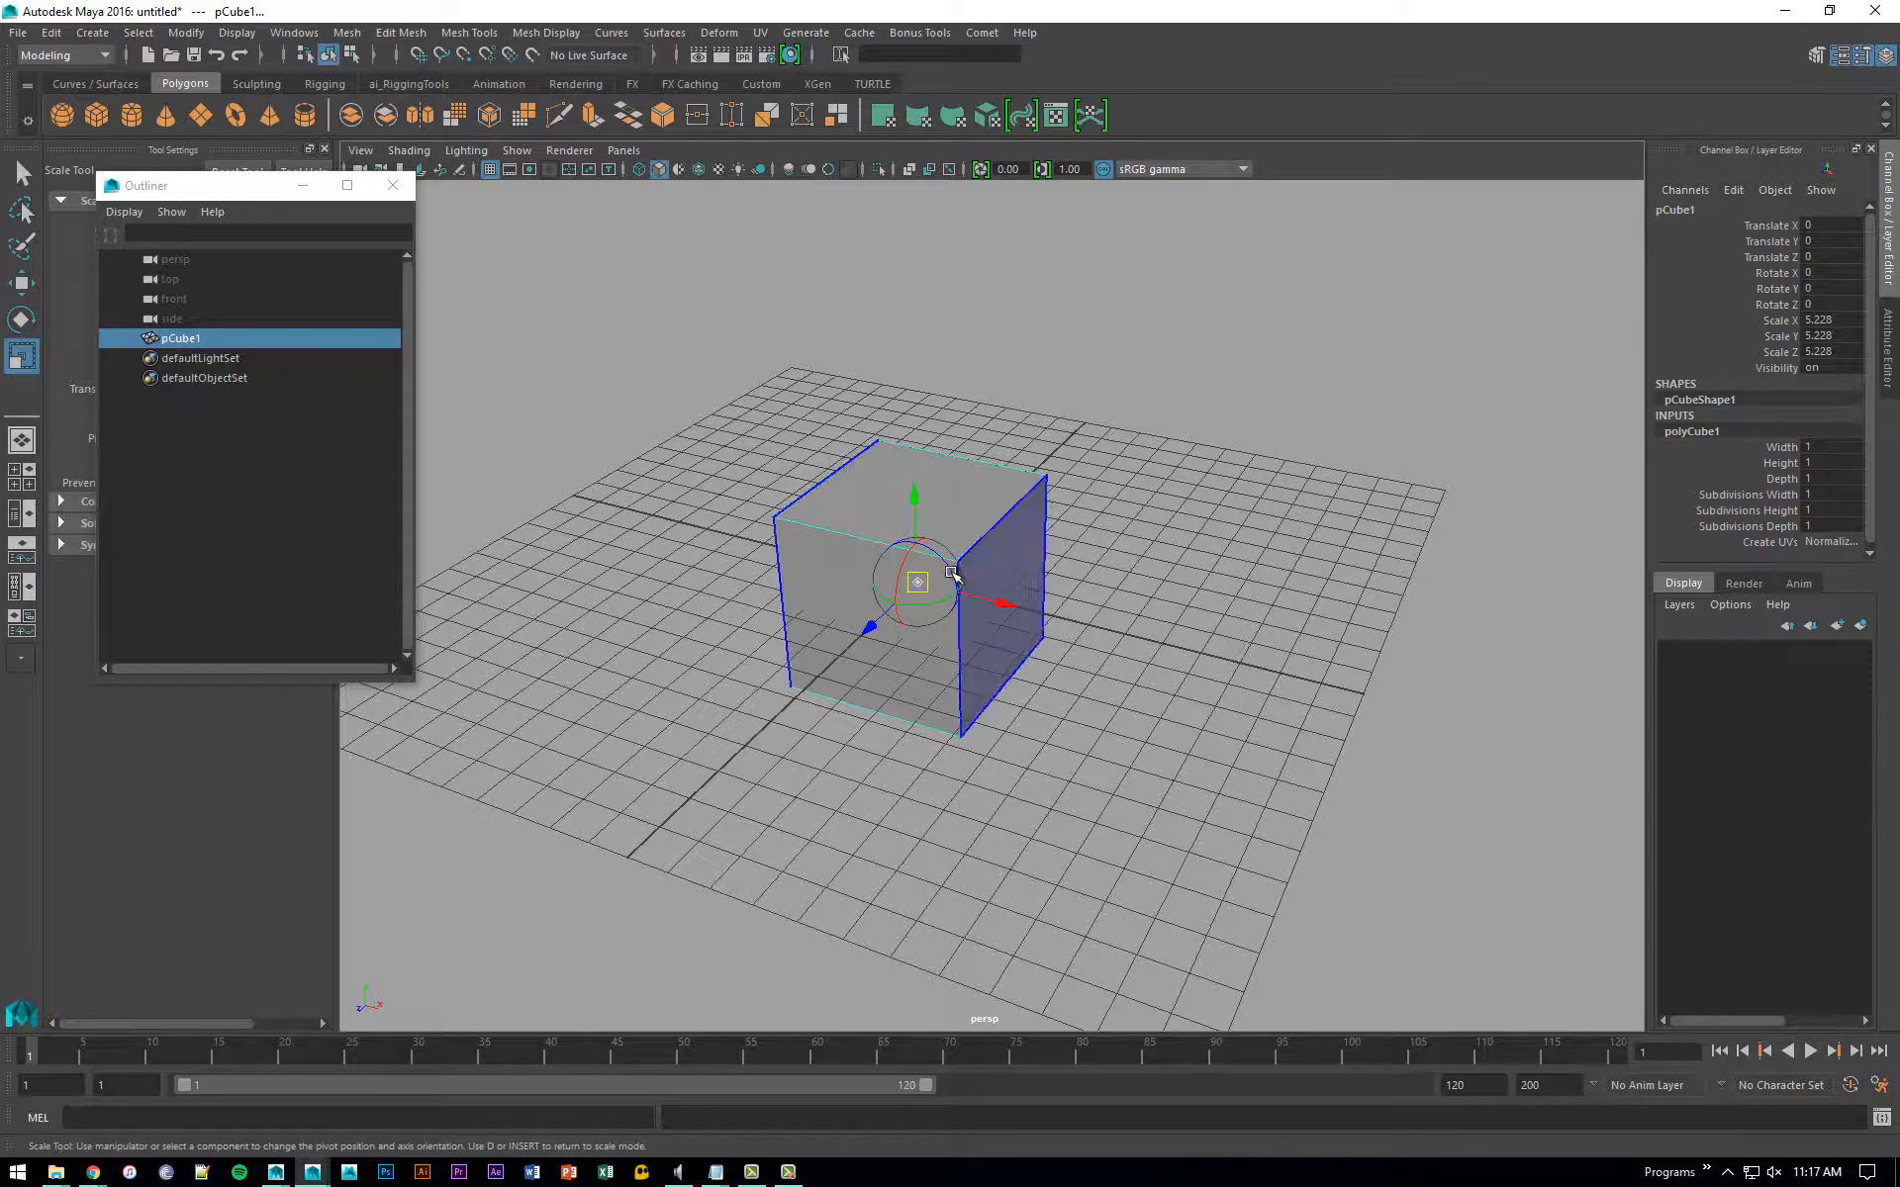
left_click_drag(1001, 603, 1292, 698)
Step: Try rotating the cube about -83 degrees in Z around its offset pivot, and undo the rotation
left_click(22, 320)
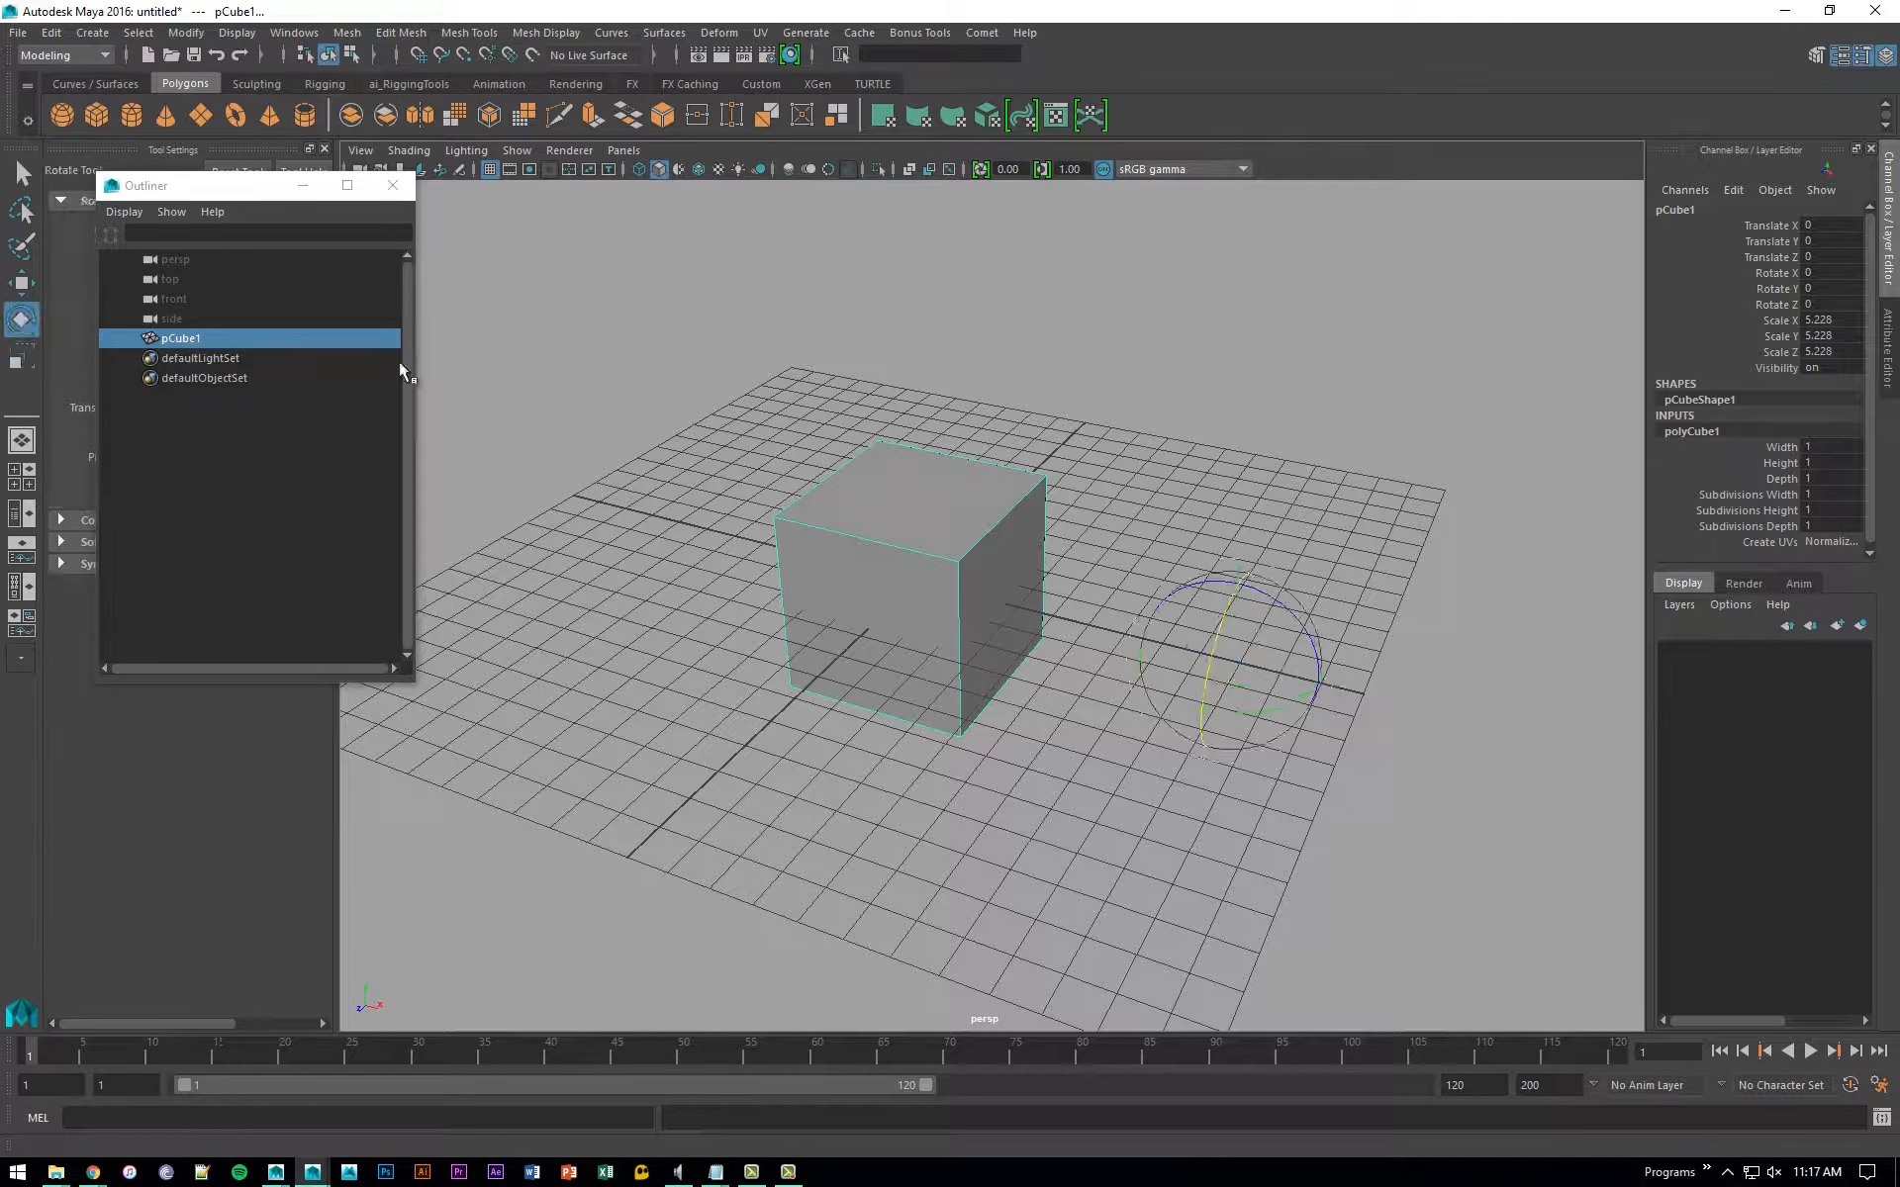
left_click_drag(1292, 556, 1234, 534, "alt")
left_click_drag(1249, 621, 1273, 729)
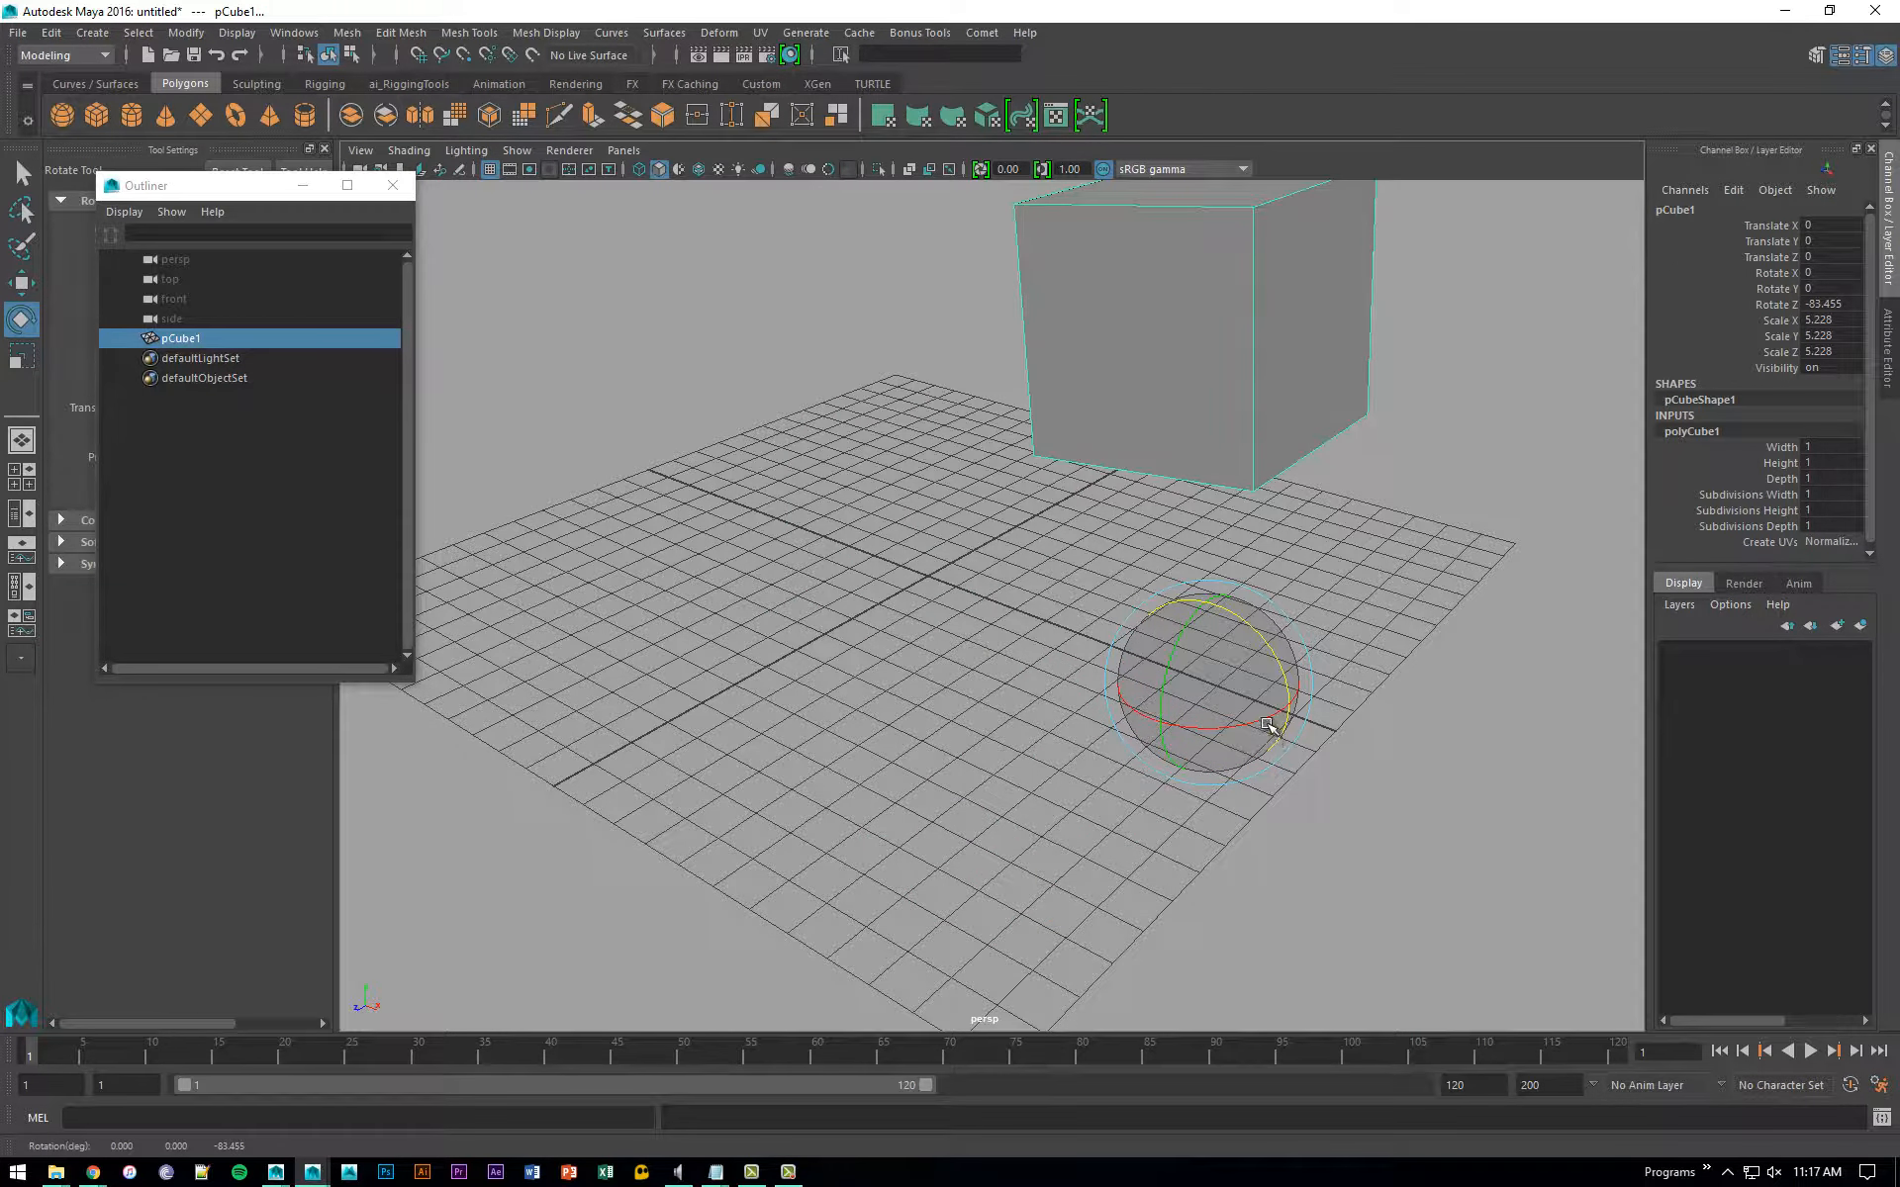
key("ctrl+z")
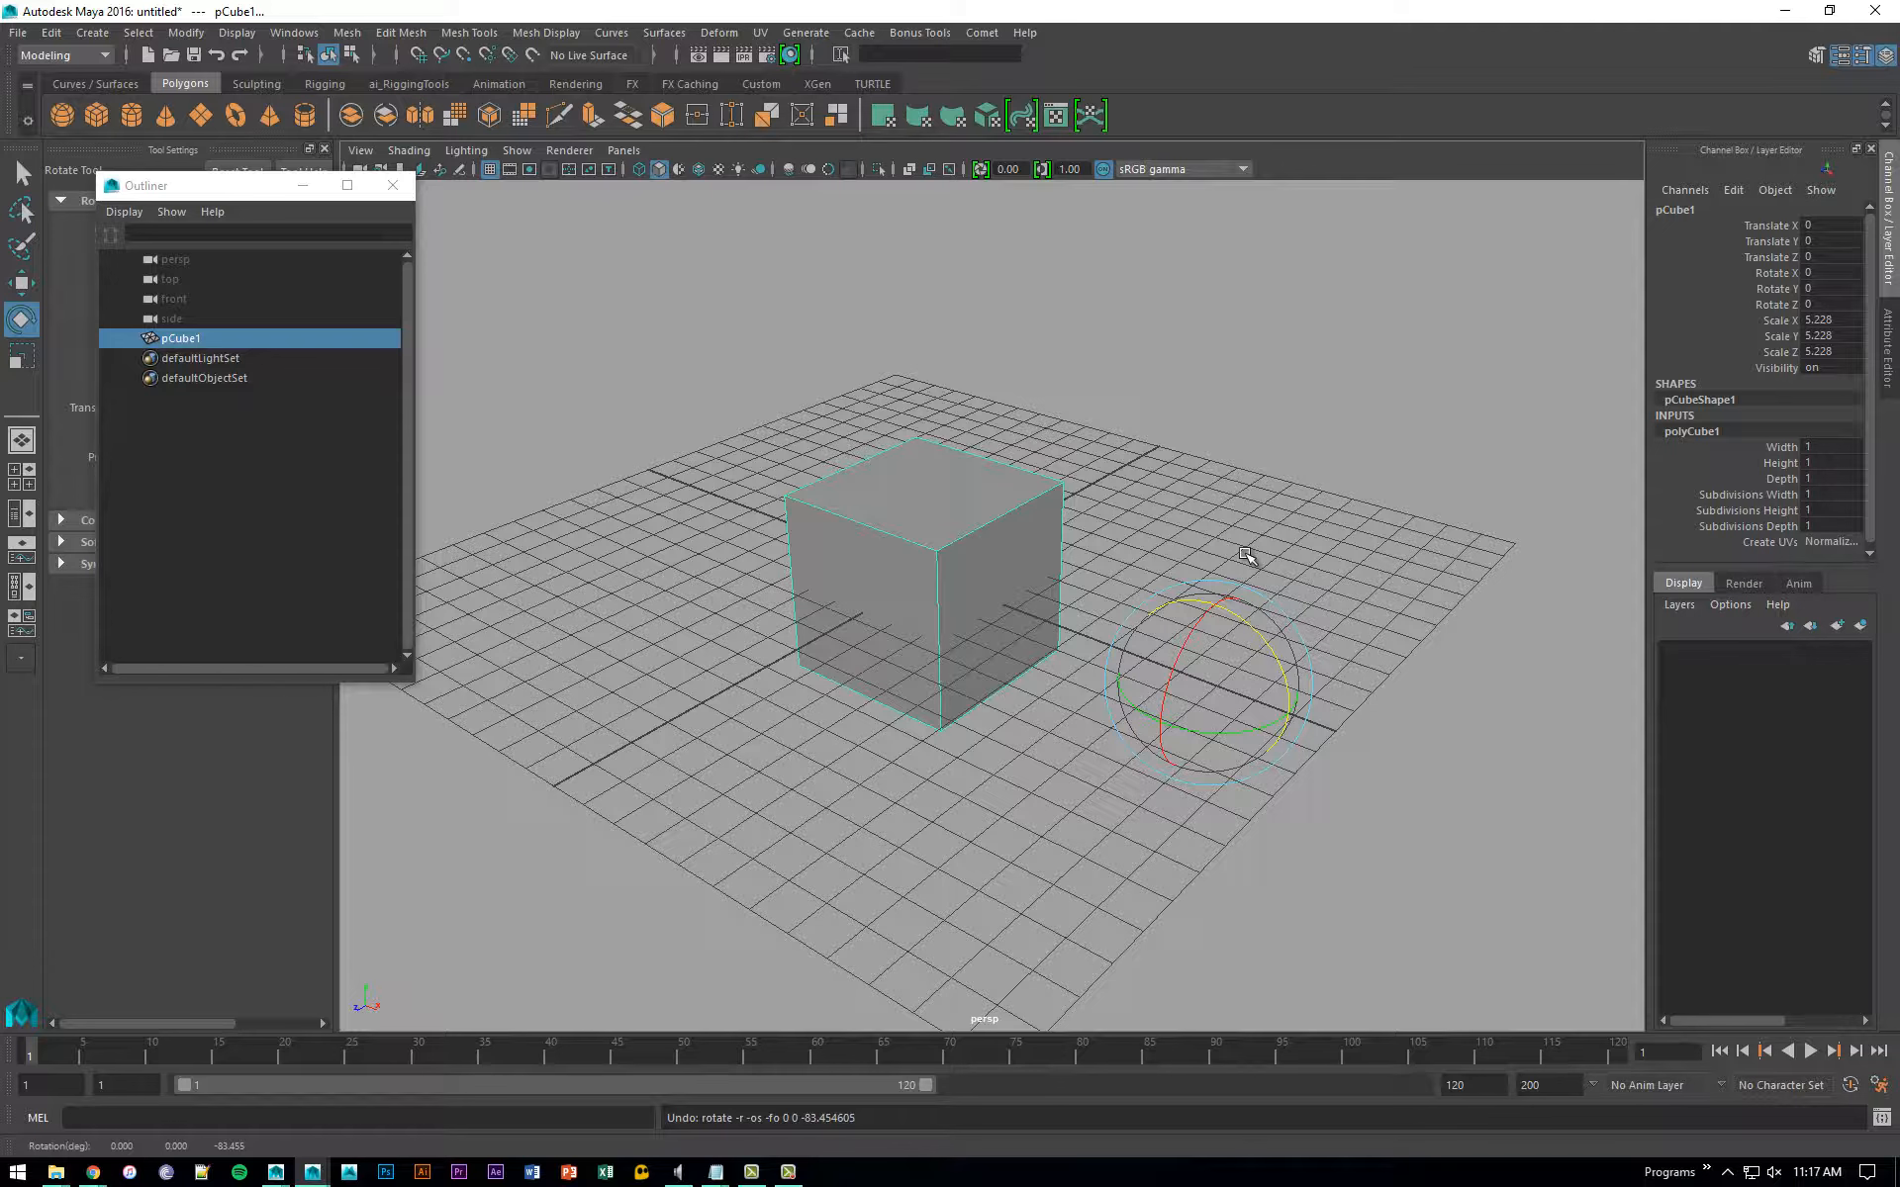
Step: Toggle pivot editing for the cube and slide its pivot along the X axis
left_click_drag(1256, 551, 1226, 560, "alt")
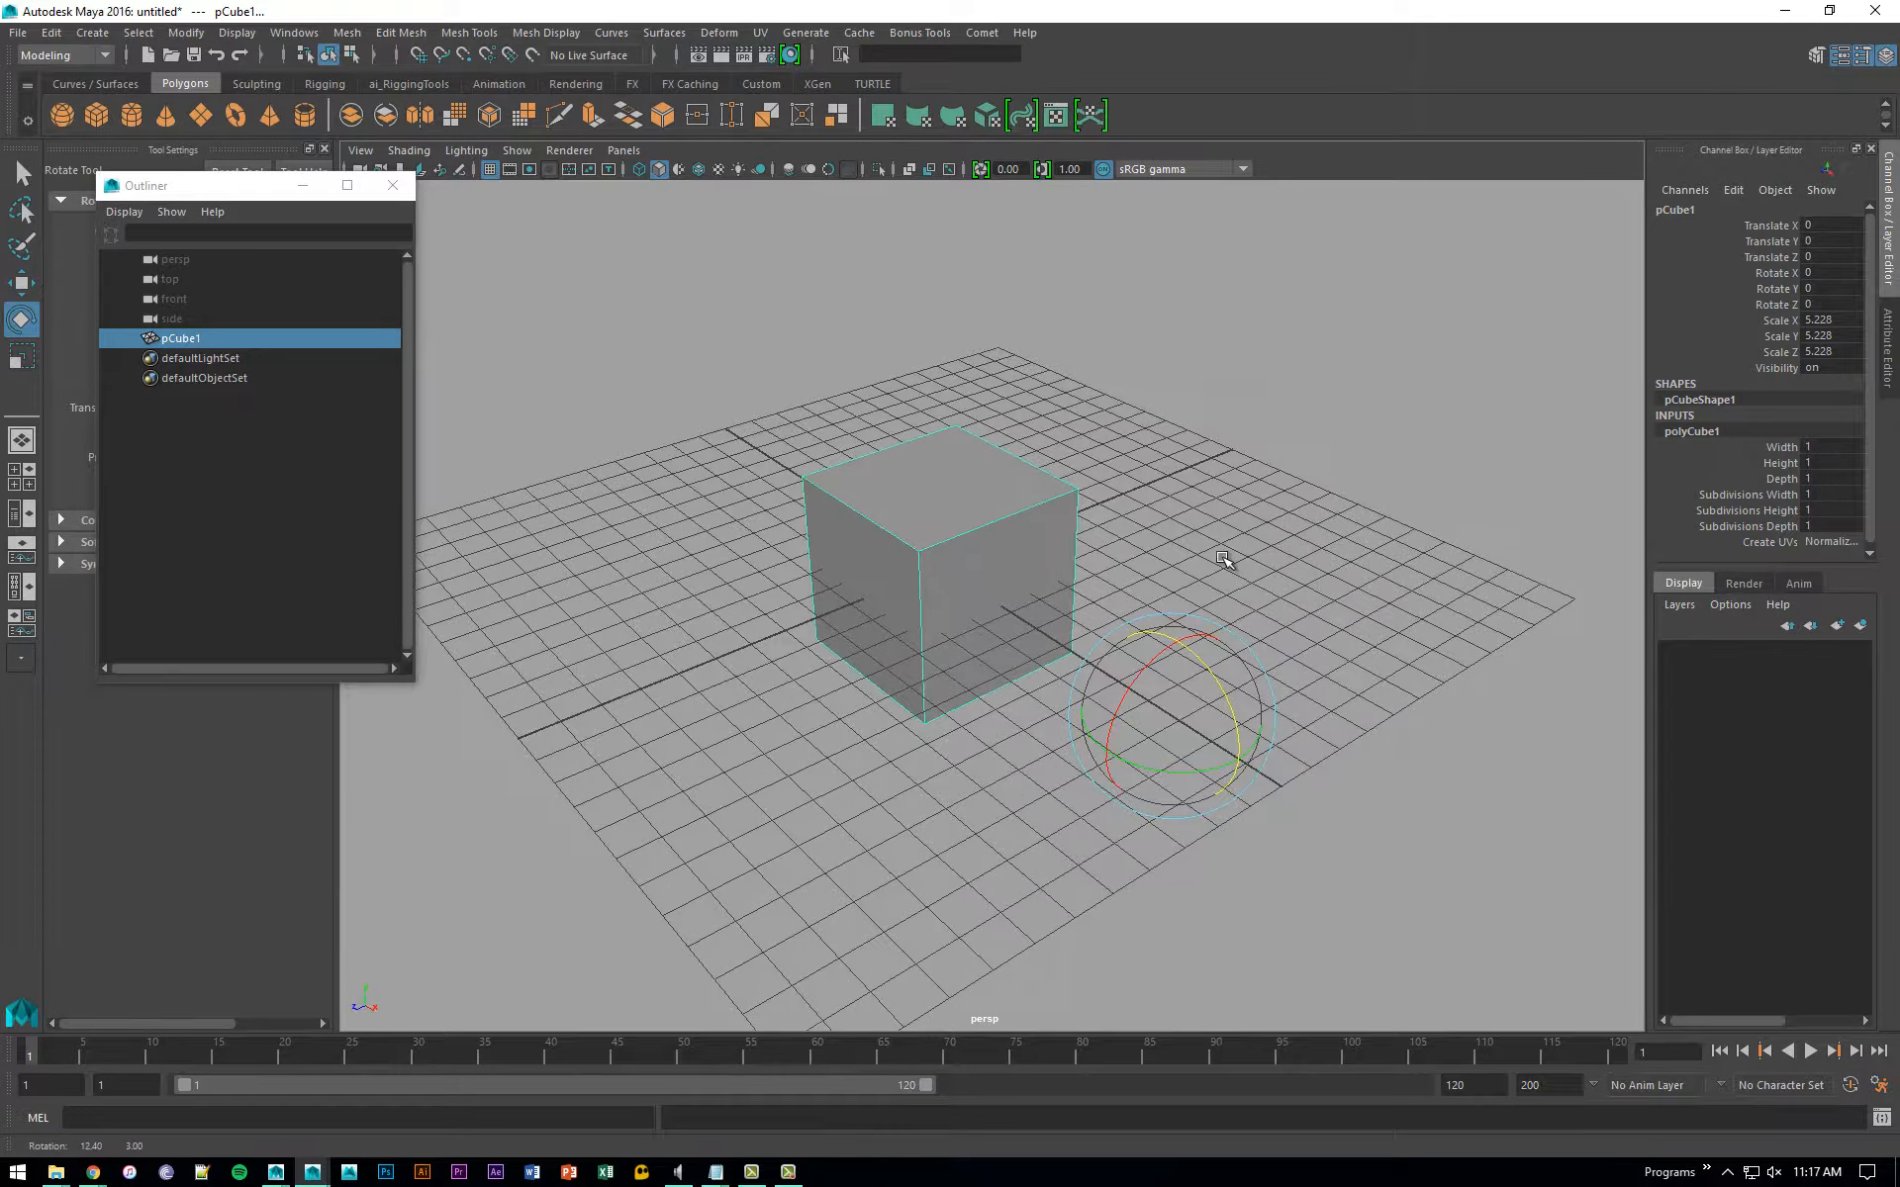
key("Insert")
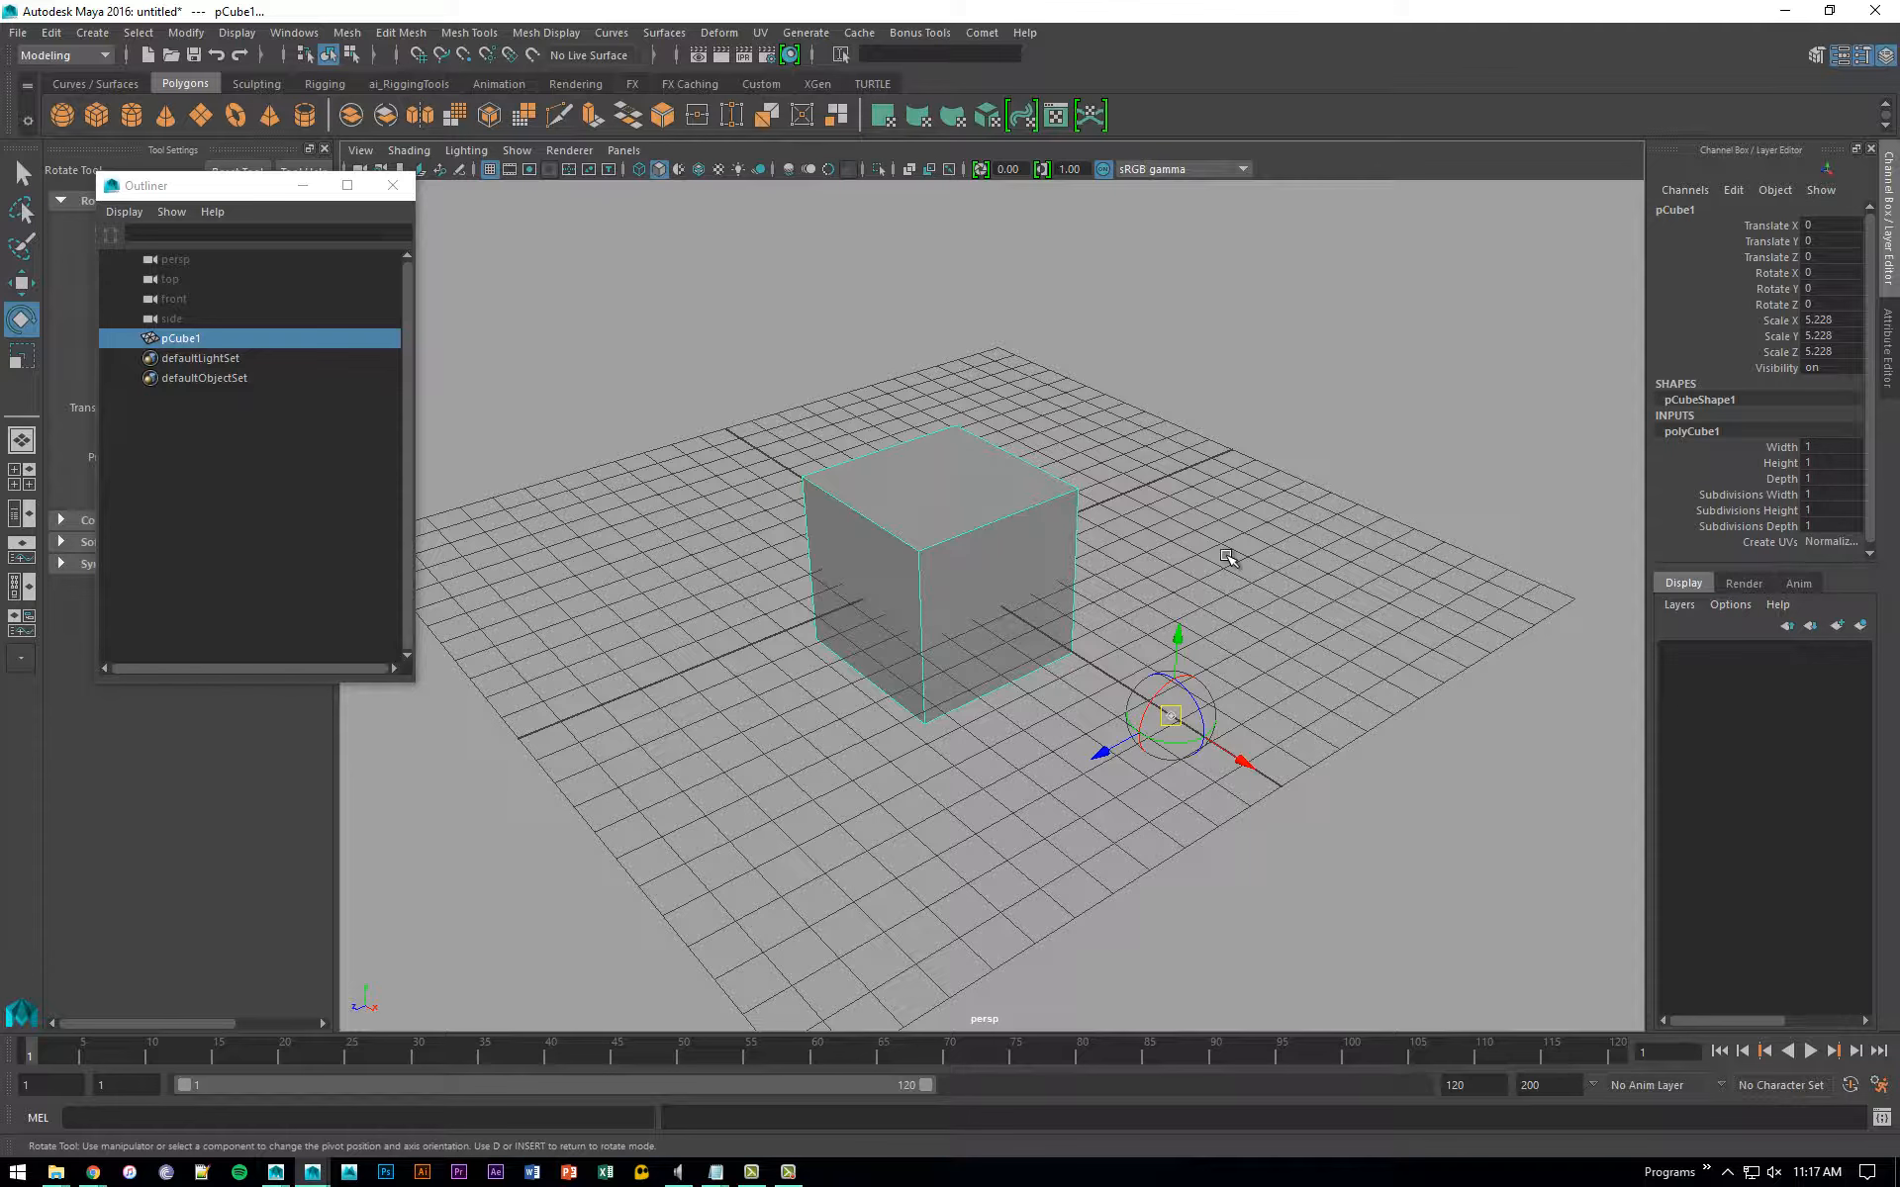
key("Insert")
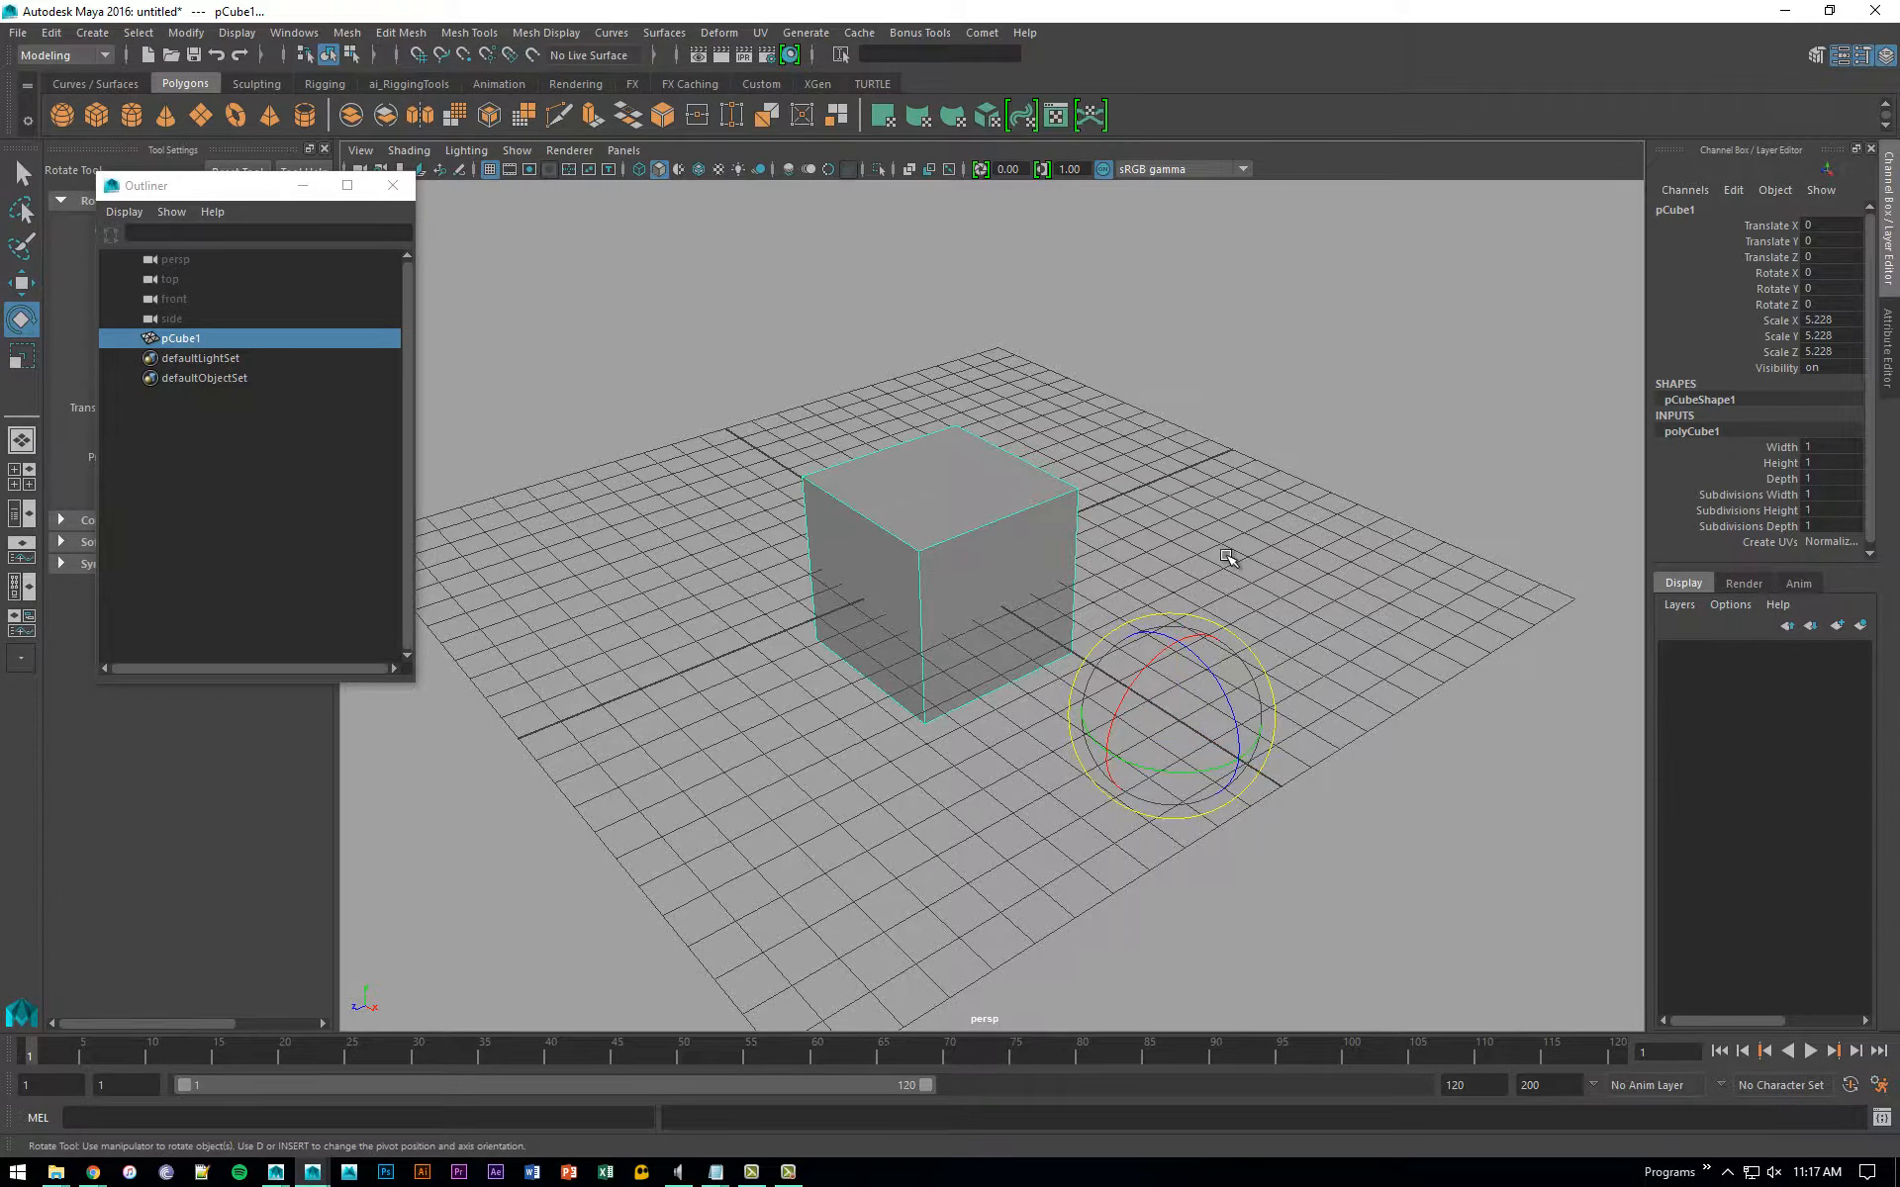
mouse_move(1230, 555)
left_mouse_down("alt")
mouse_move(1272, 607)
mouse_move(1228, 529)
mouse_move(1245, 535)
left_mouse_up("alt")
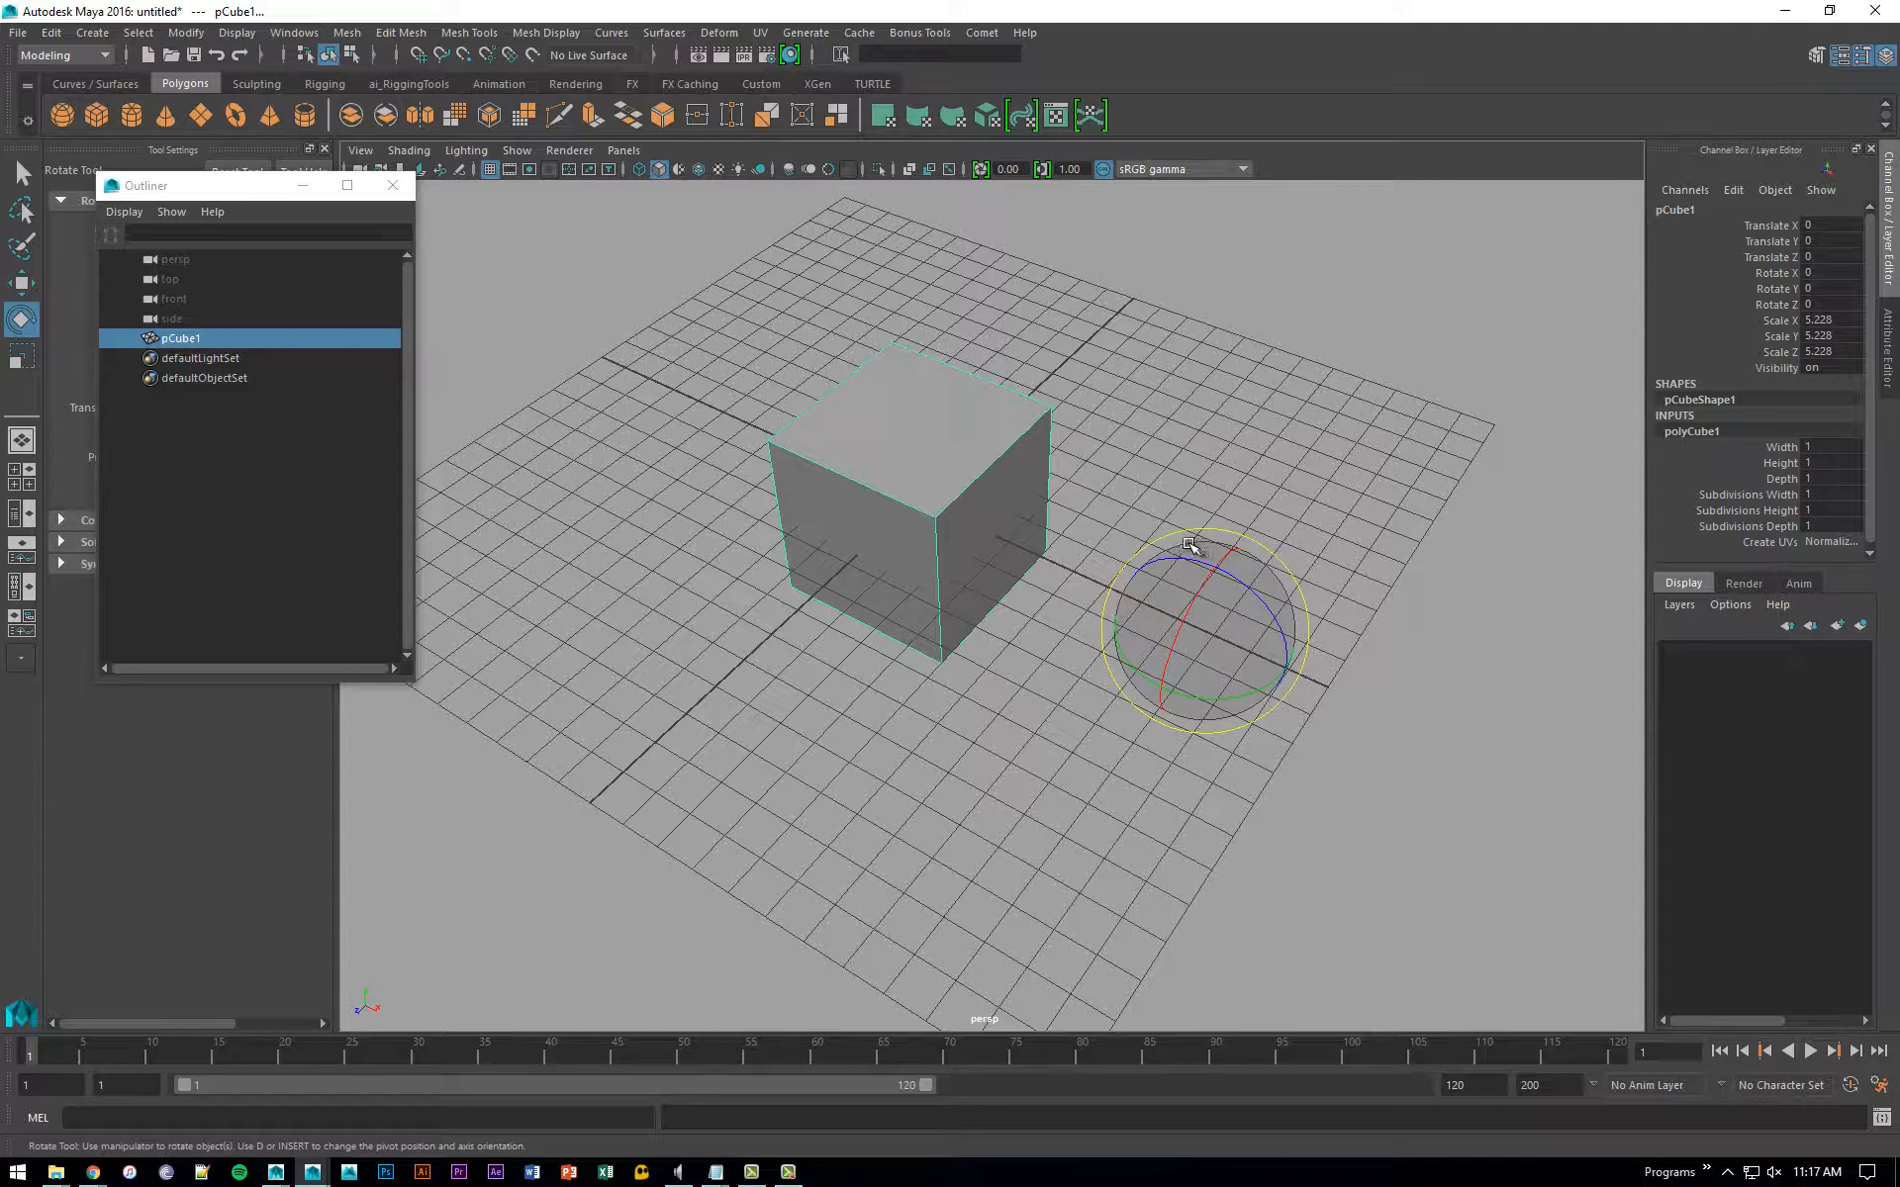
key("Insert")
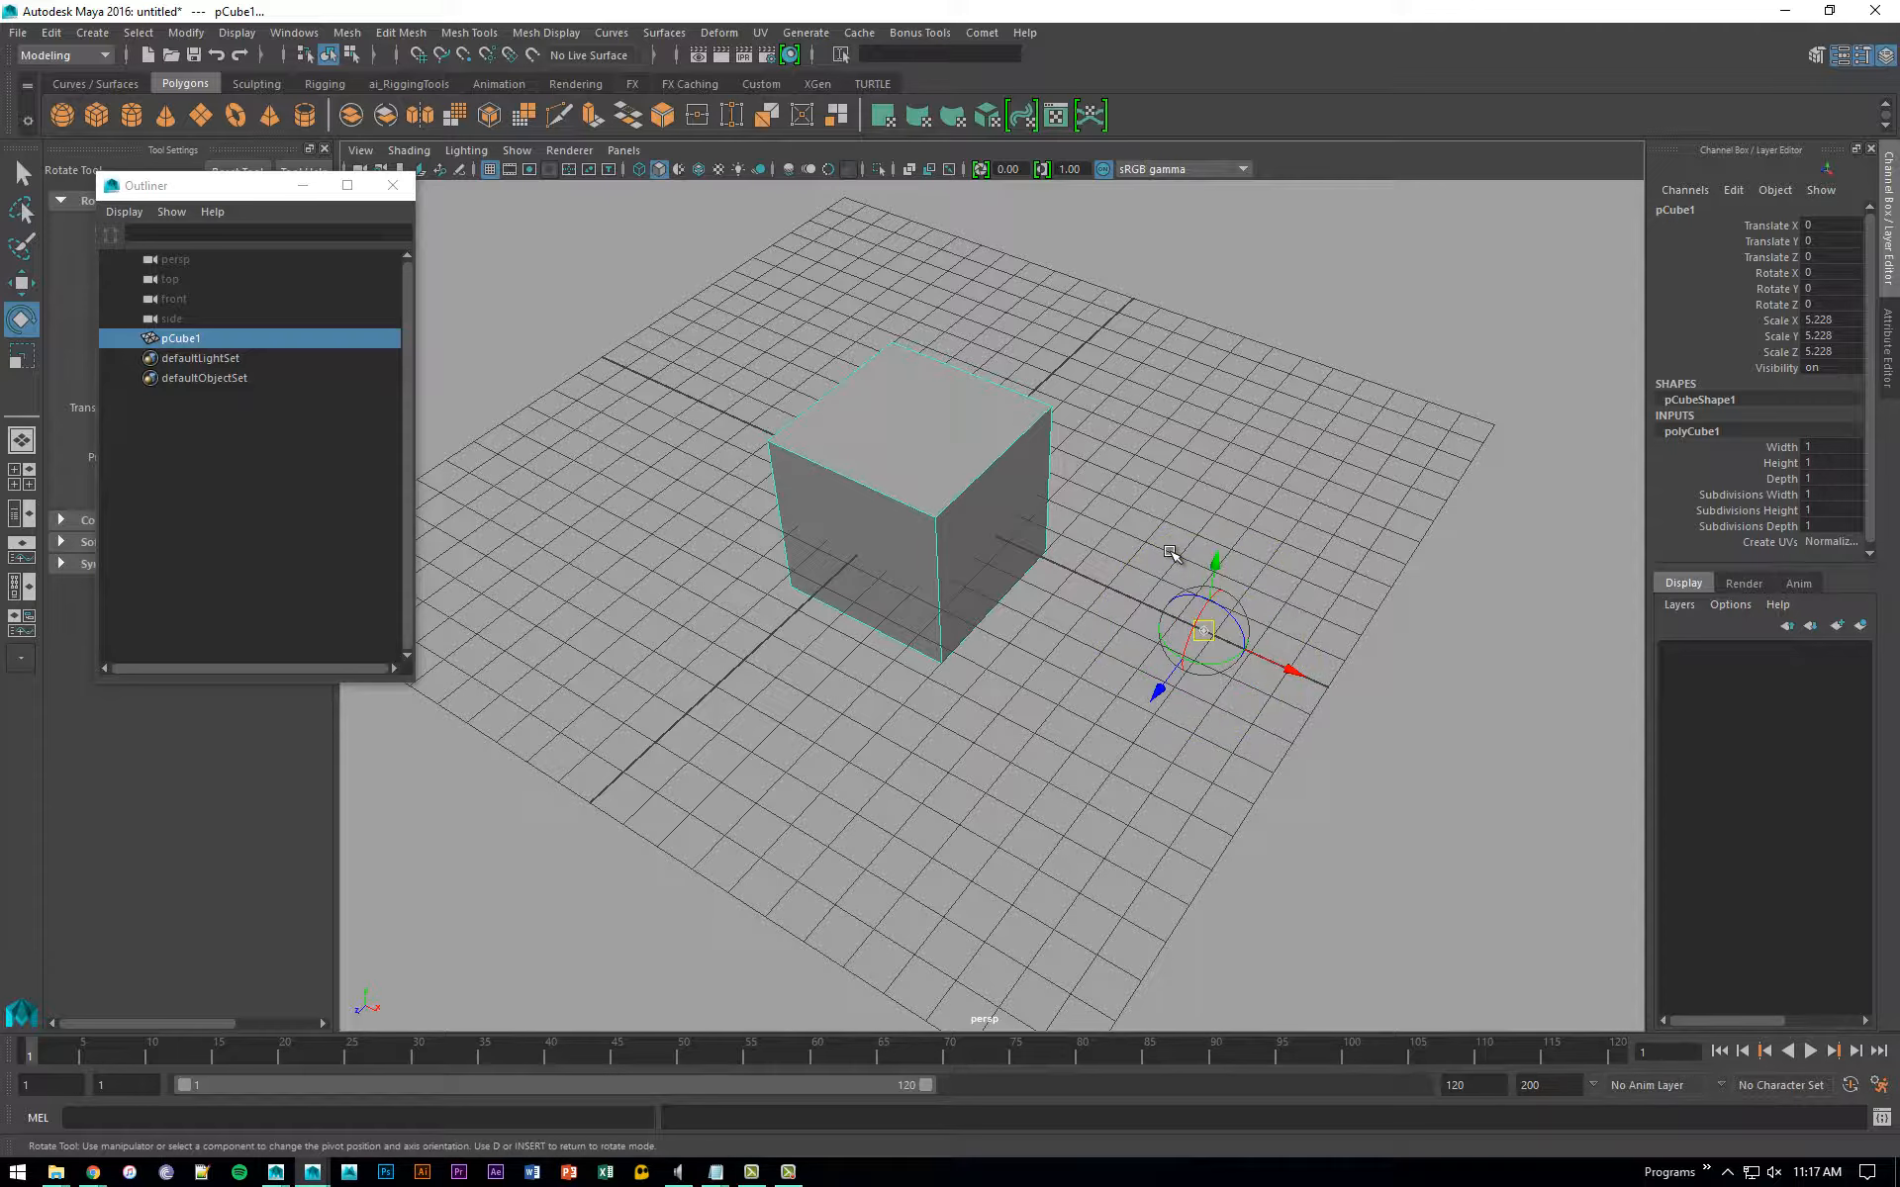
left_click_drag(1285, 670, 1241, 645)
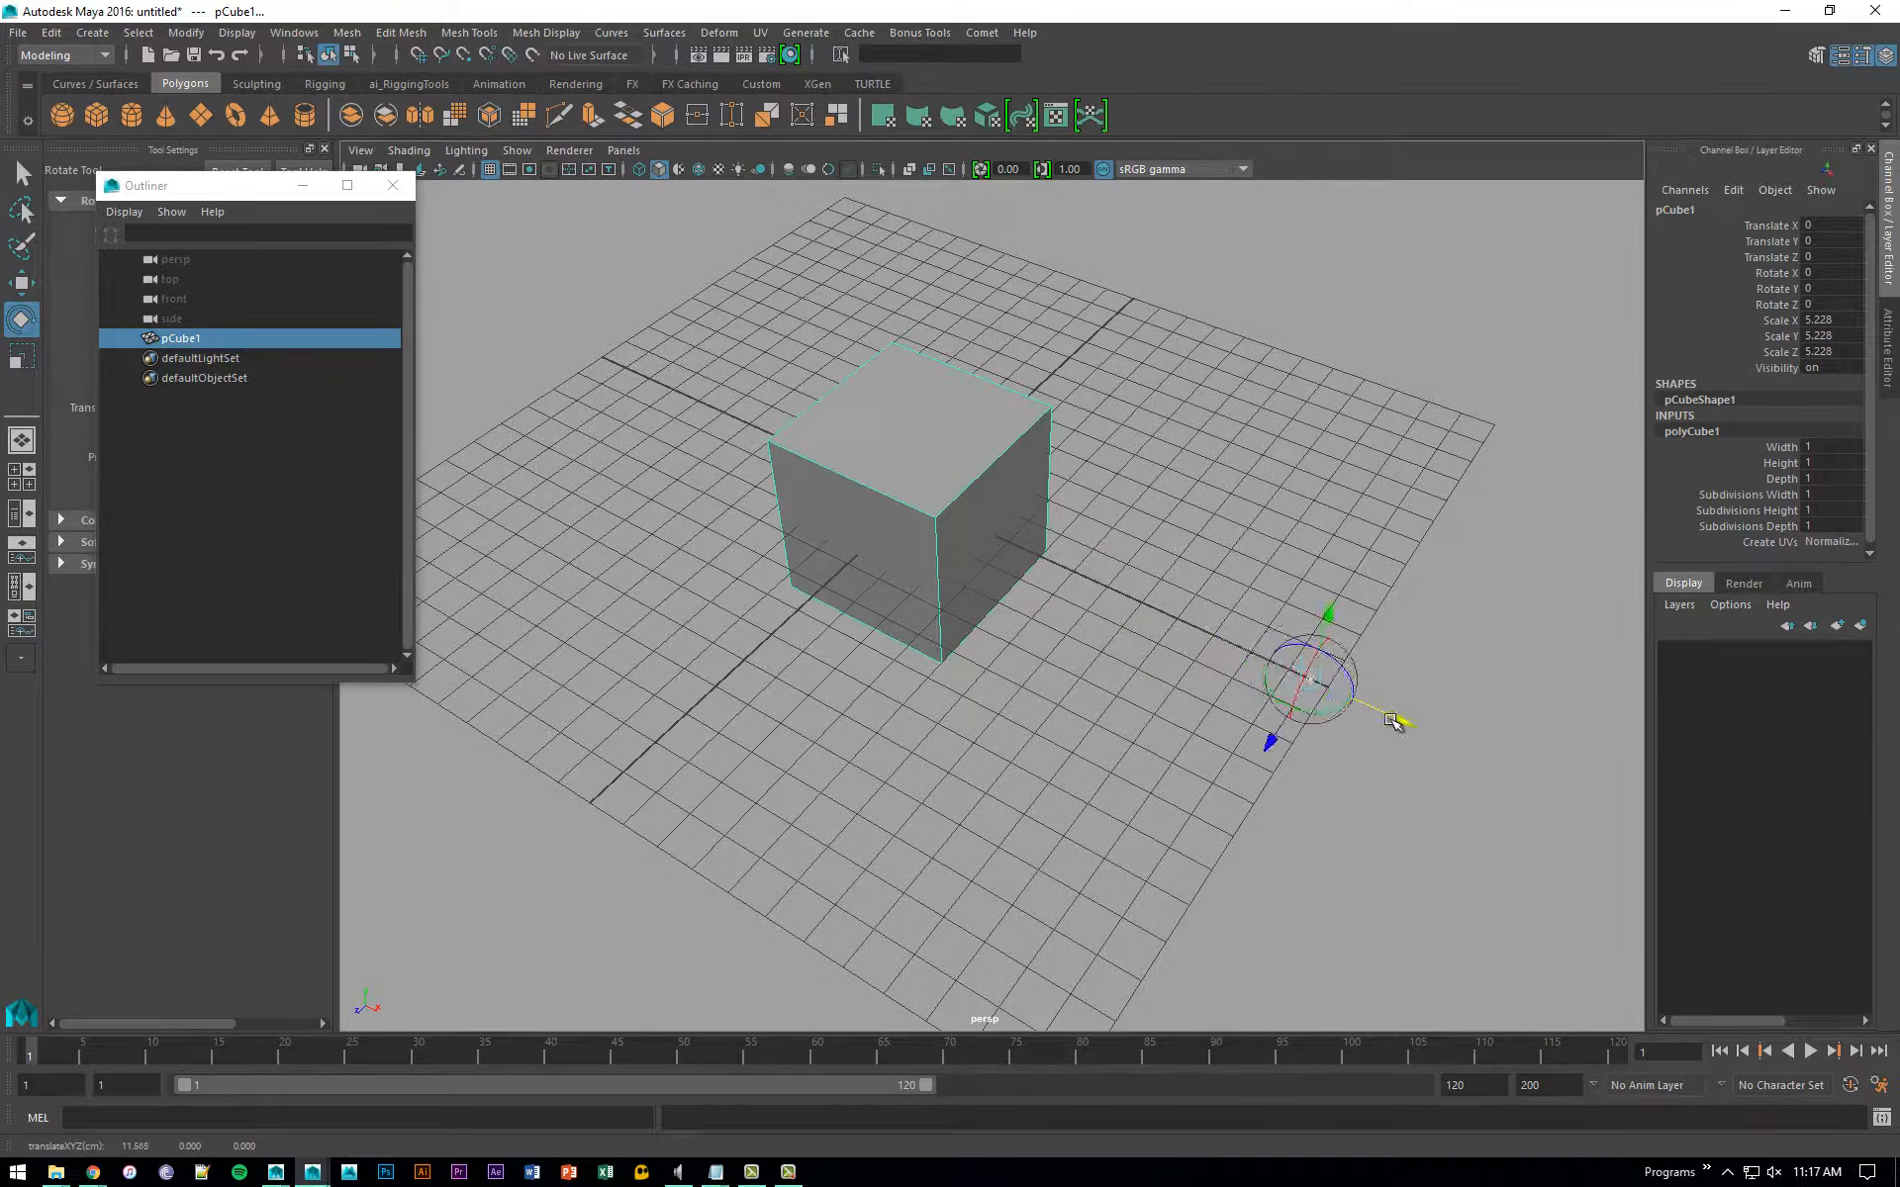
Step: Try rotating the cube about -2.8 degrees in Z around its offset pivot, then switch to the Move tool and undo the stray move
left_click_drag(1400, 722, 1304, 647)
key("w")
key("ctrl+z")
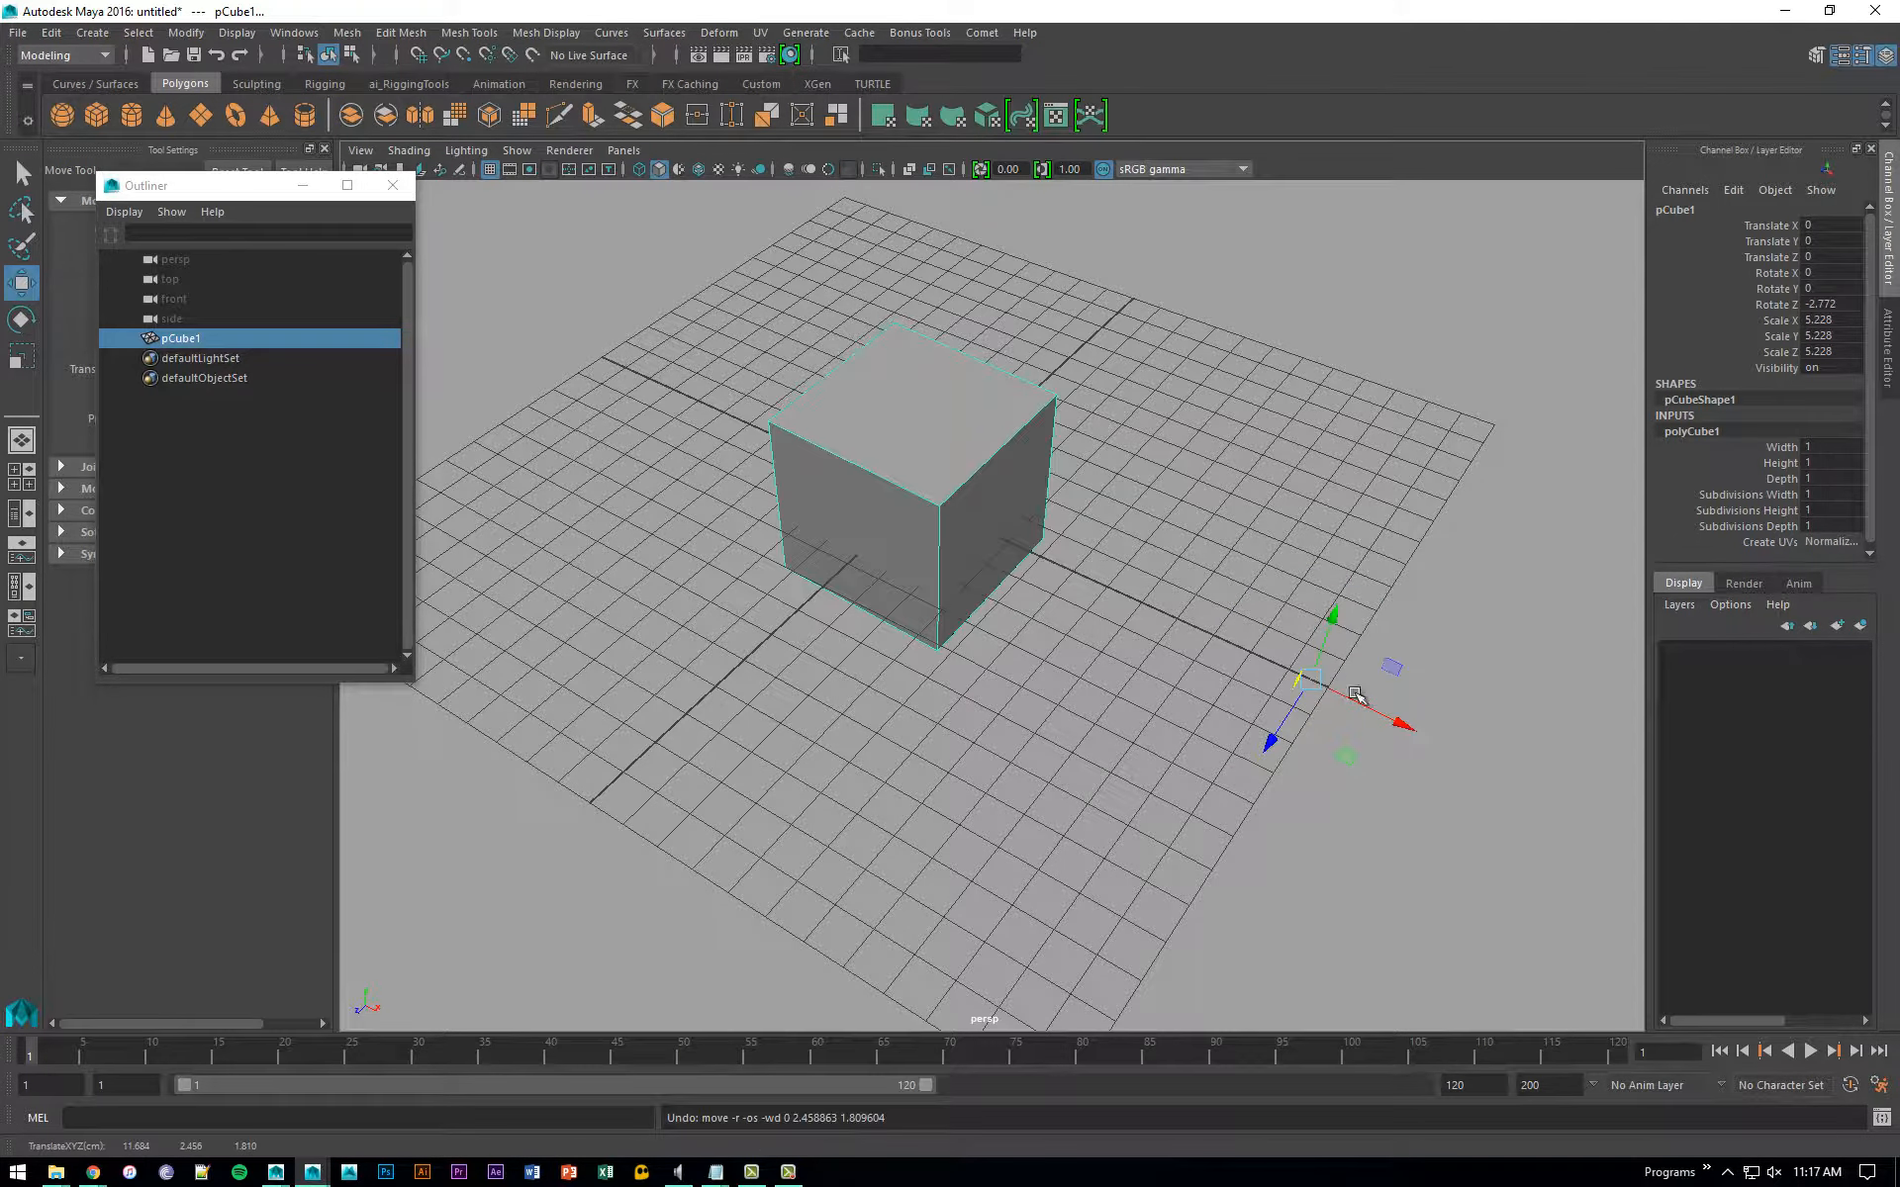
Step: Reset the cube's Z rotation to 0
left_click_drag(814, 498, 1049, 533, "alt")
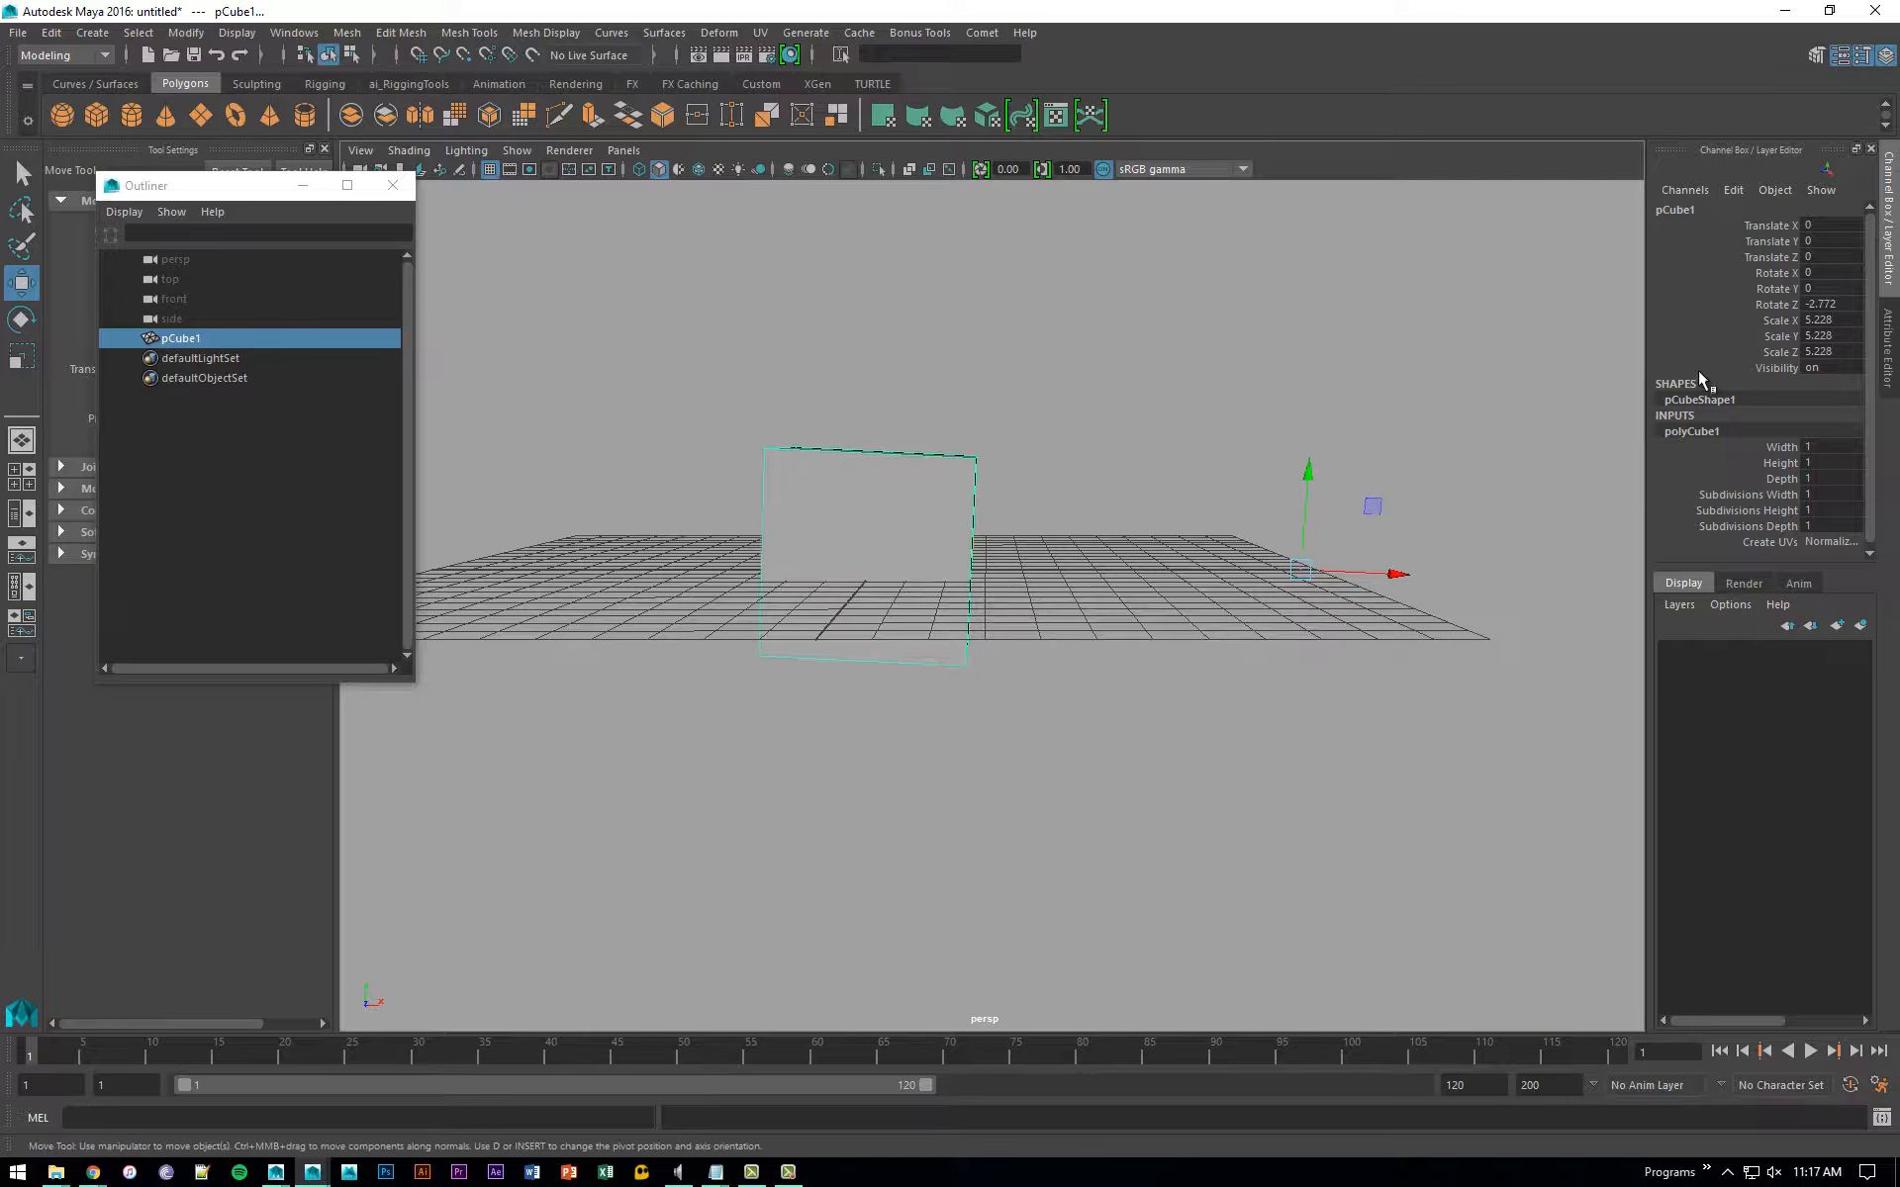
double_click(1821, 304)
type("0")
key("Return")
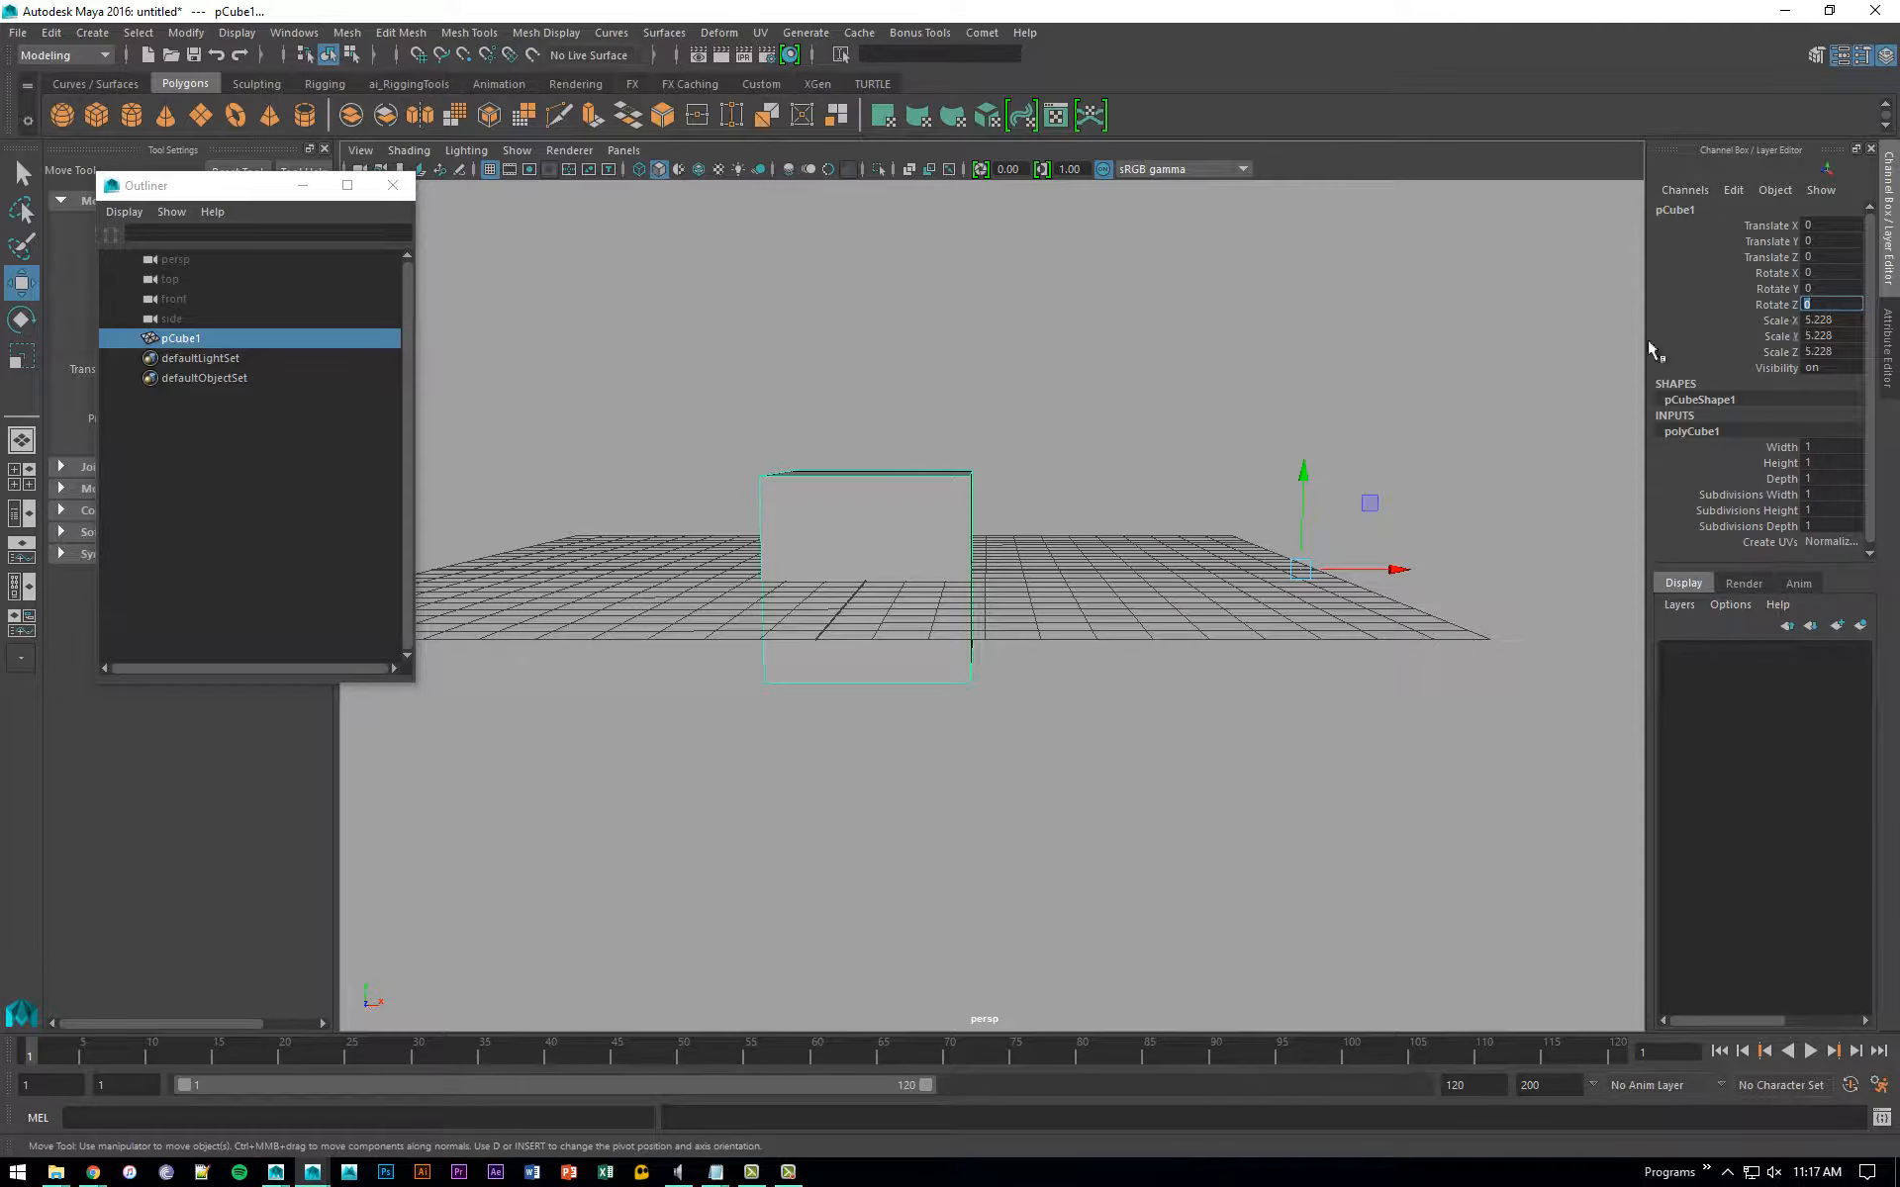
Step: Center the cube's pivot so it returns from outside the cube to the middle of the object
left_click_drag(1033, 392, 1082, 430, "alt")
middle_click_drag(1083, 429, 1134, 430, "alt")
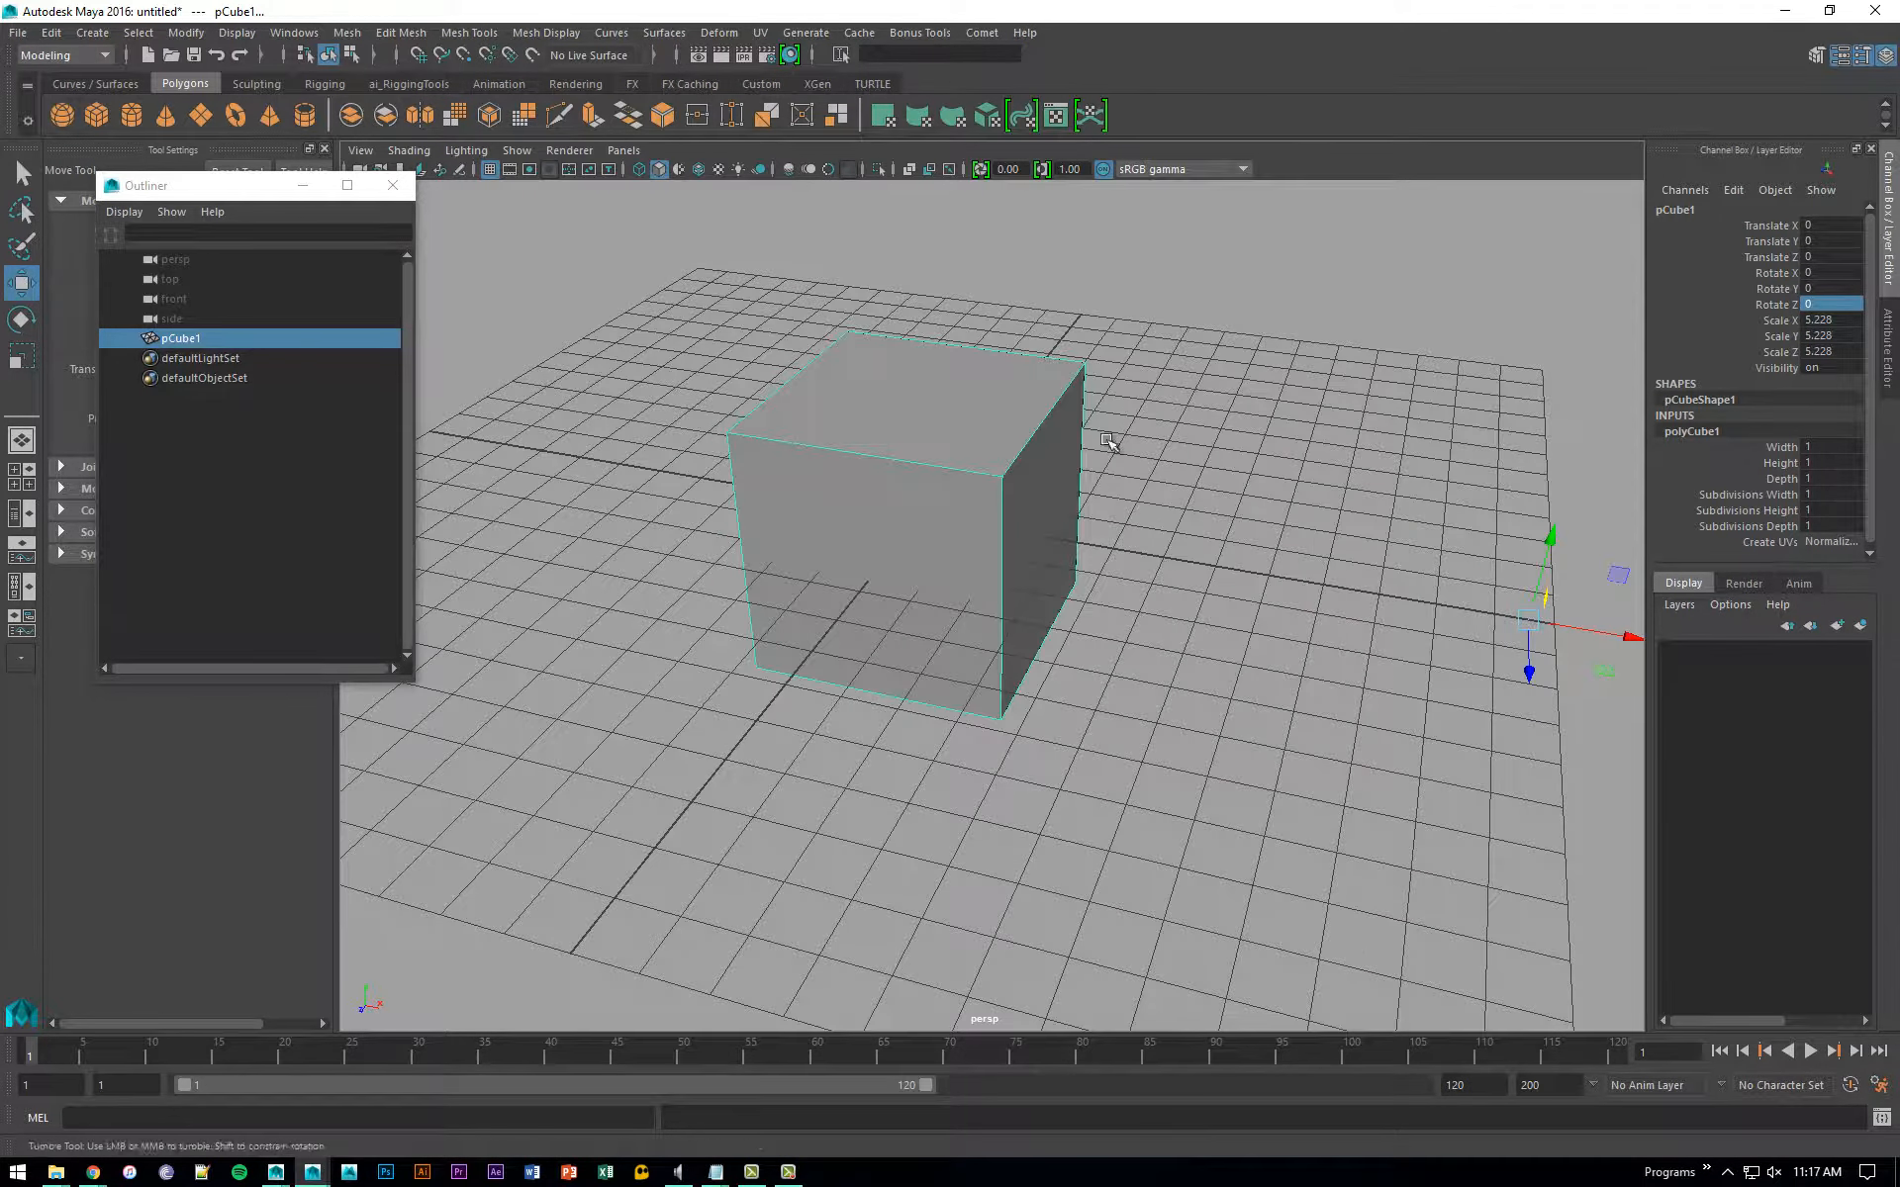
left_click(186, 37)
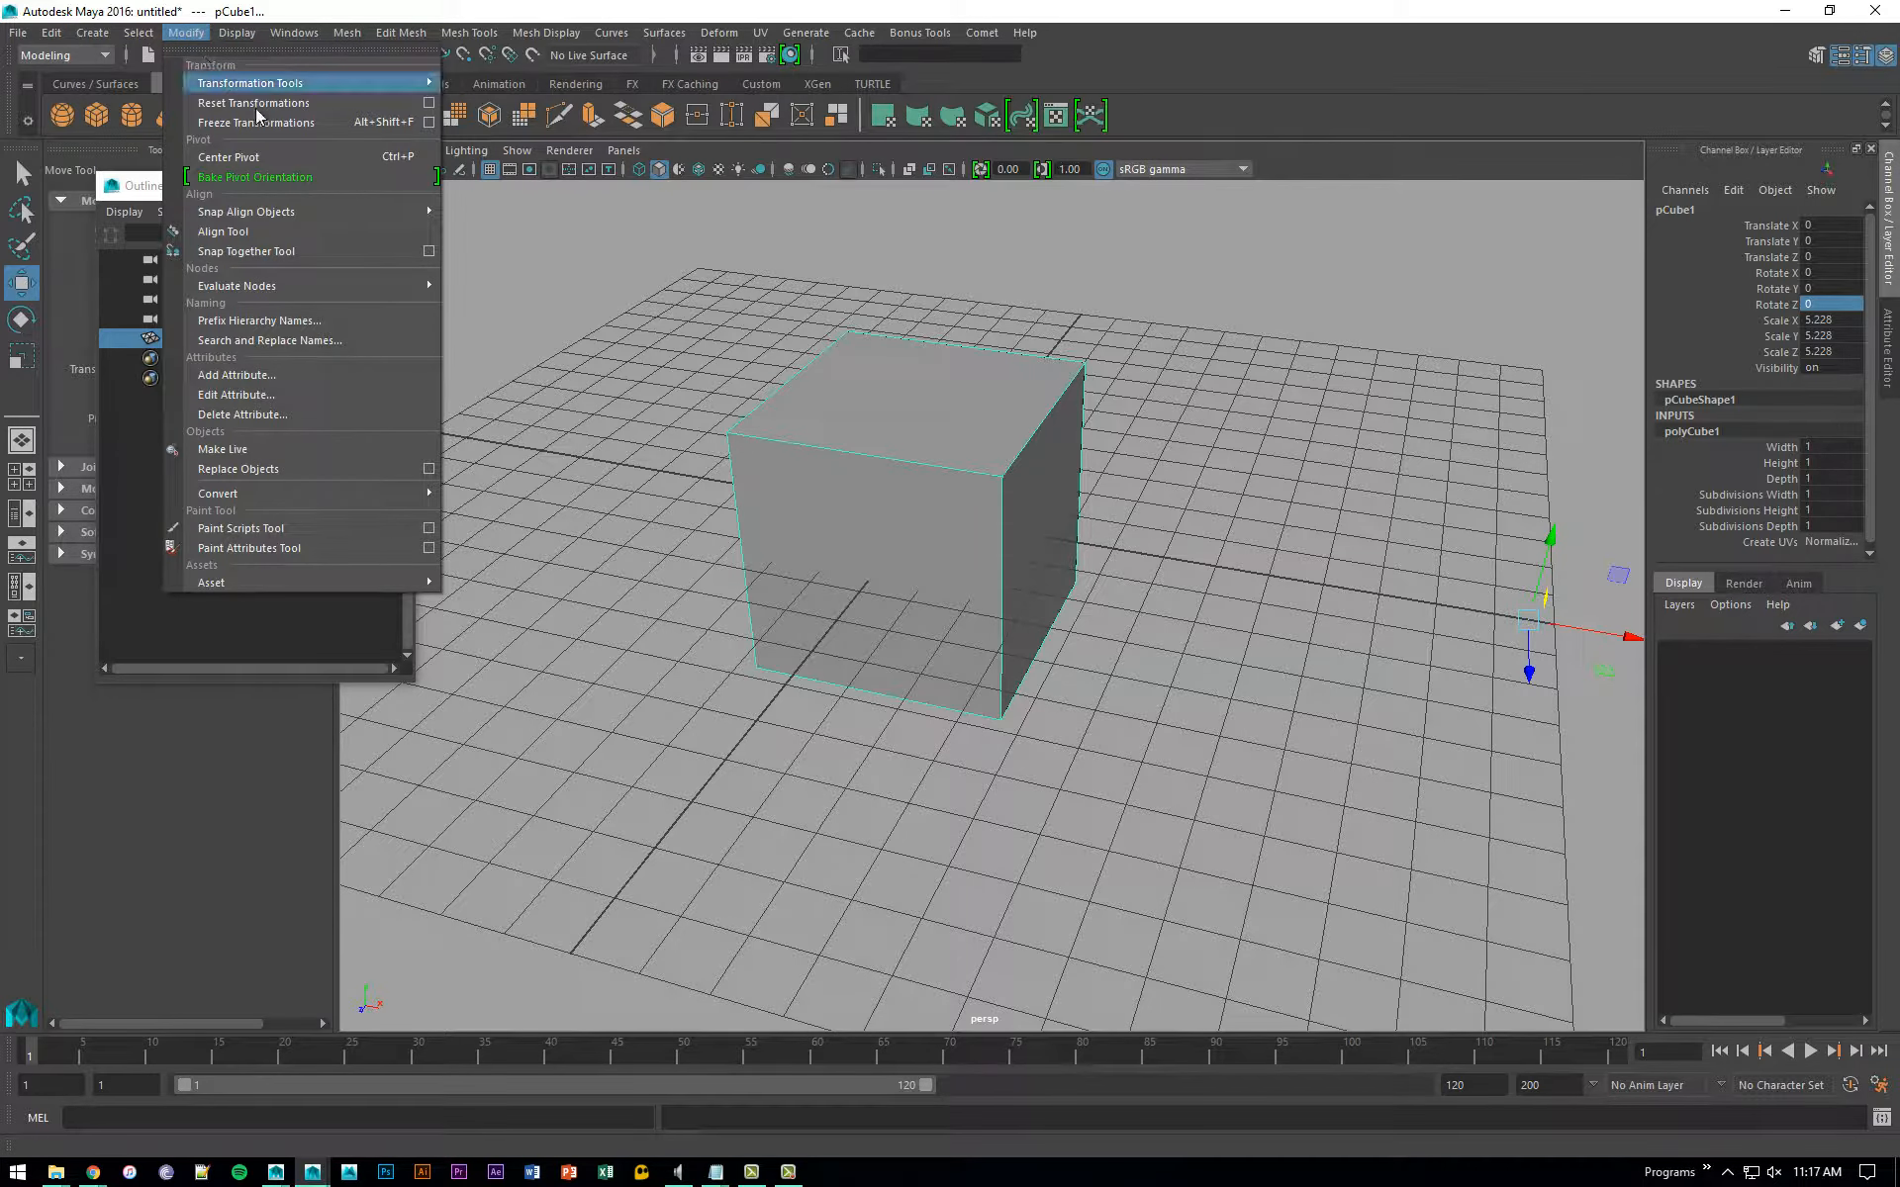
left_click(304, 163)
mouse_move(1087, 567)
left_mouse_down("alt")
mouse_move(573, 538)
mouse_move(938, 666)
mouse_move(989, 538)
mouse_move(1033, 531)
mouse_move(1086, 566)
left_mouse_up("alt")
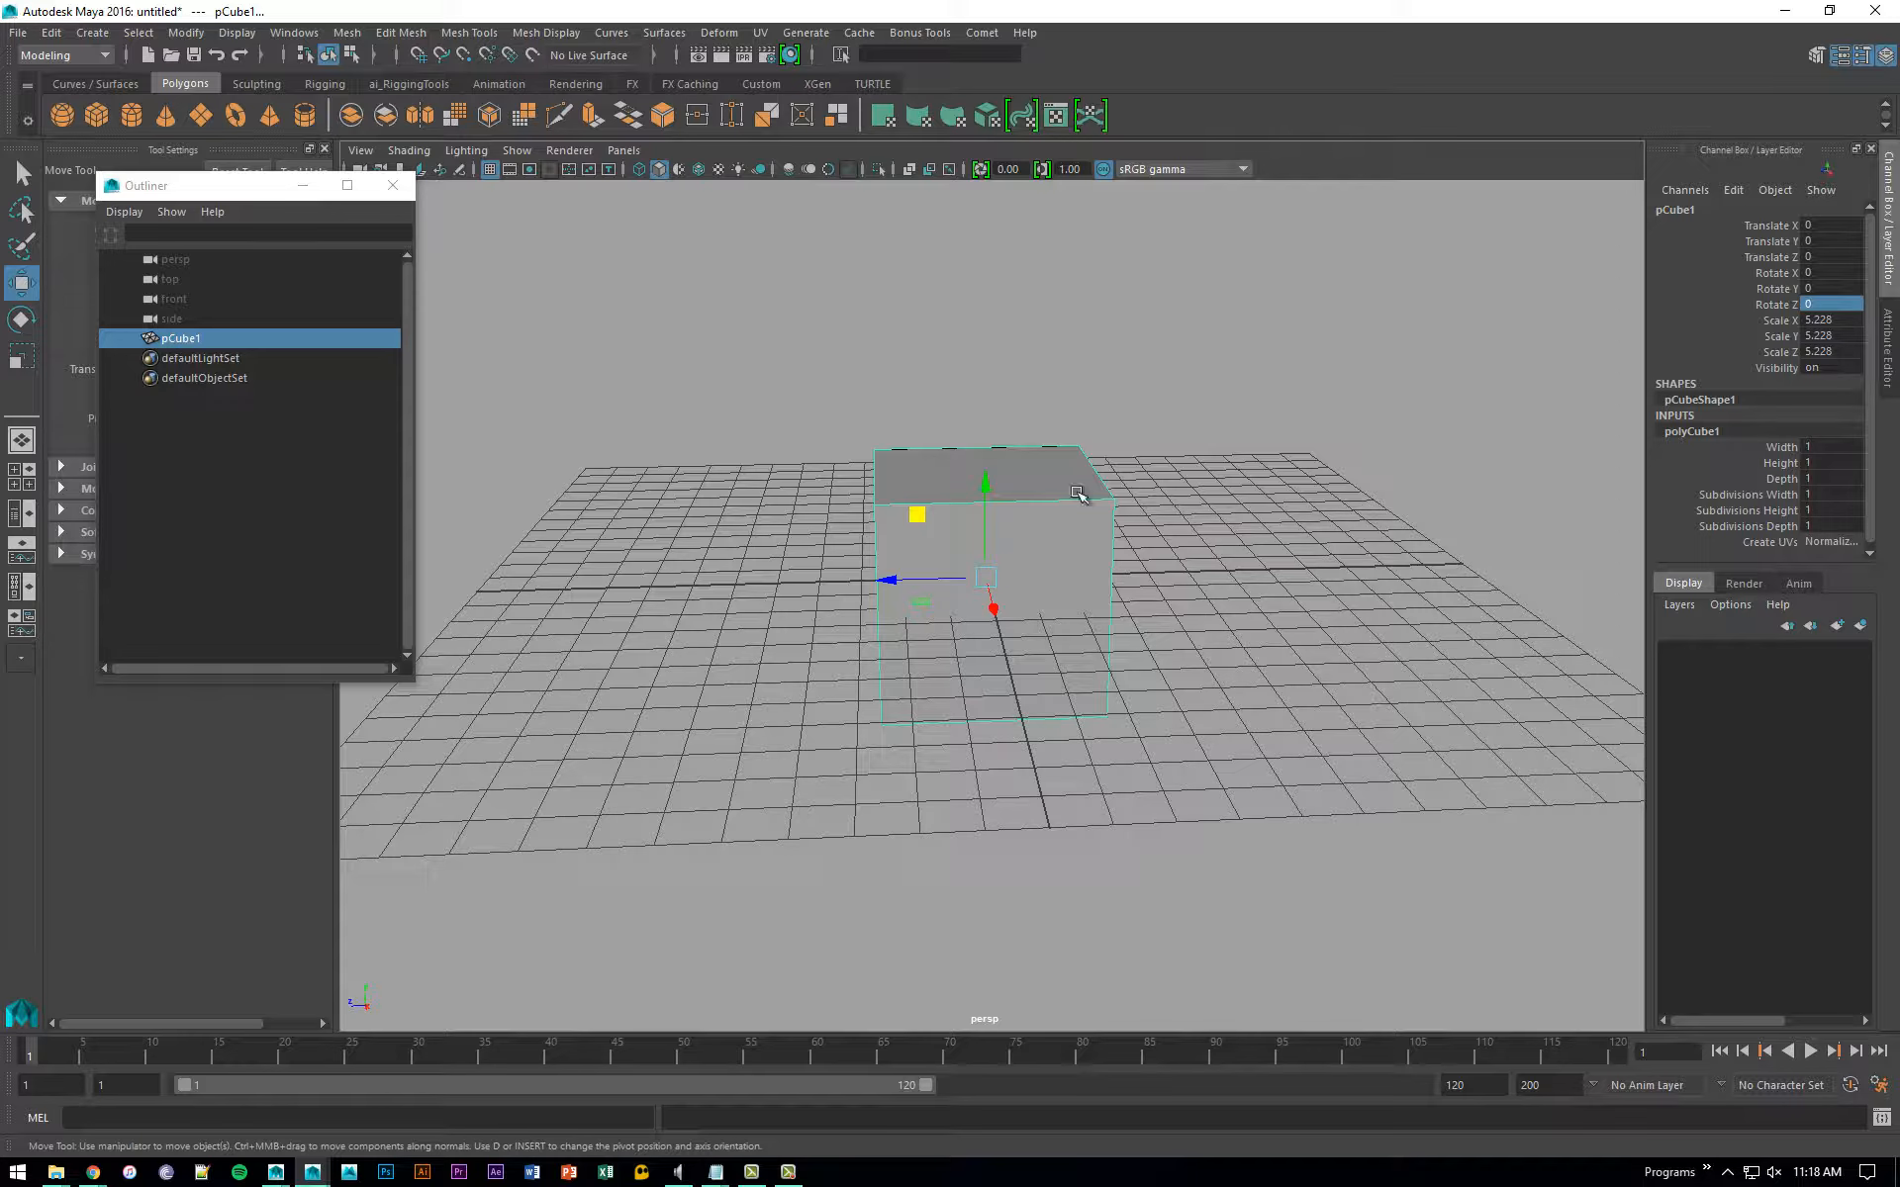
left_click(237, 33)
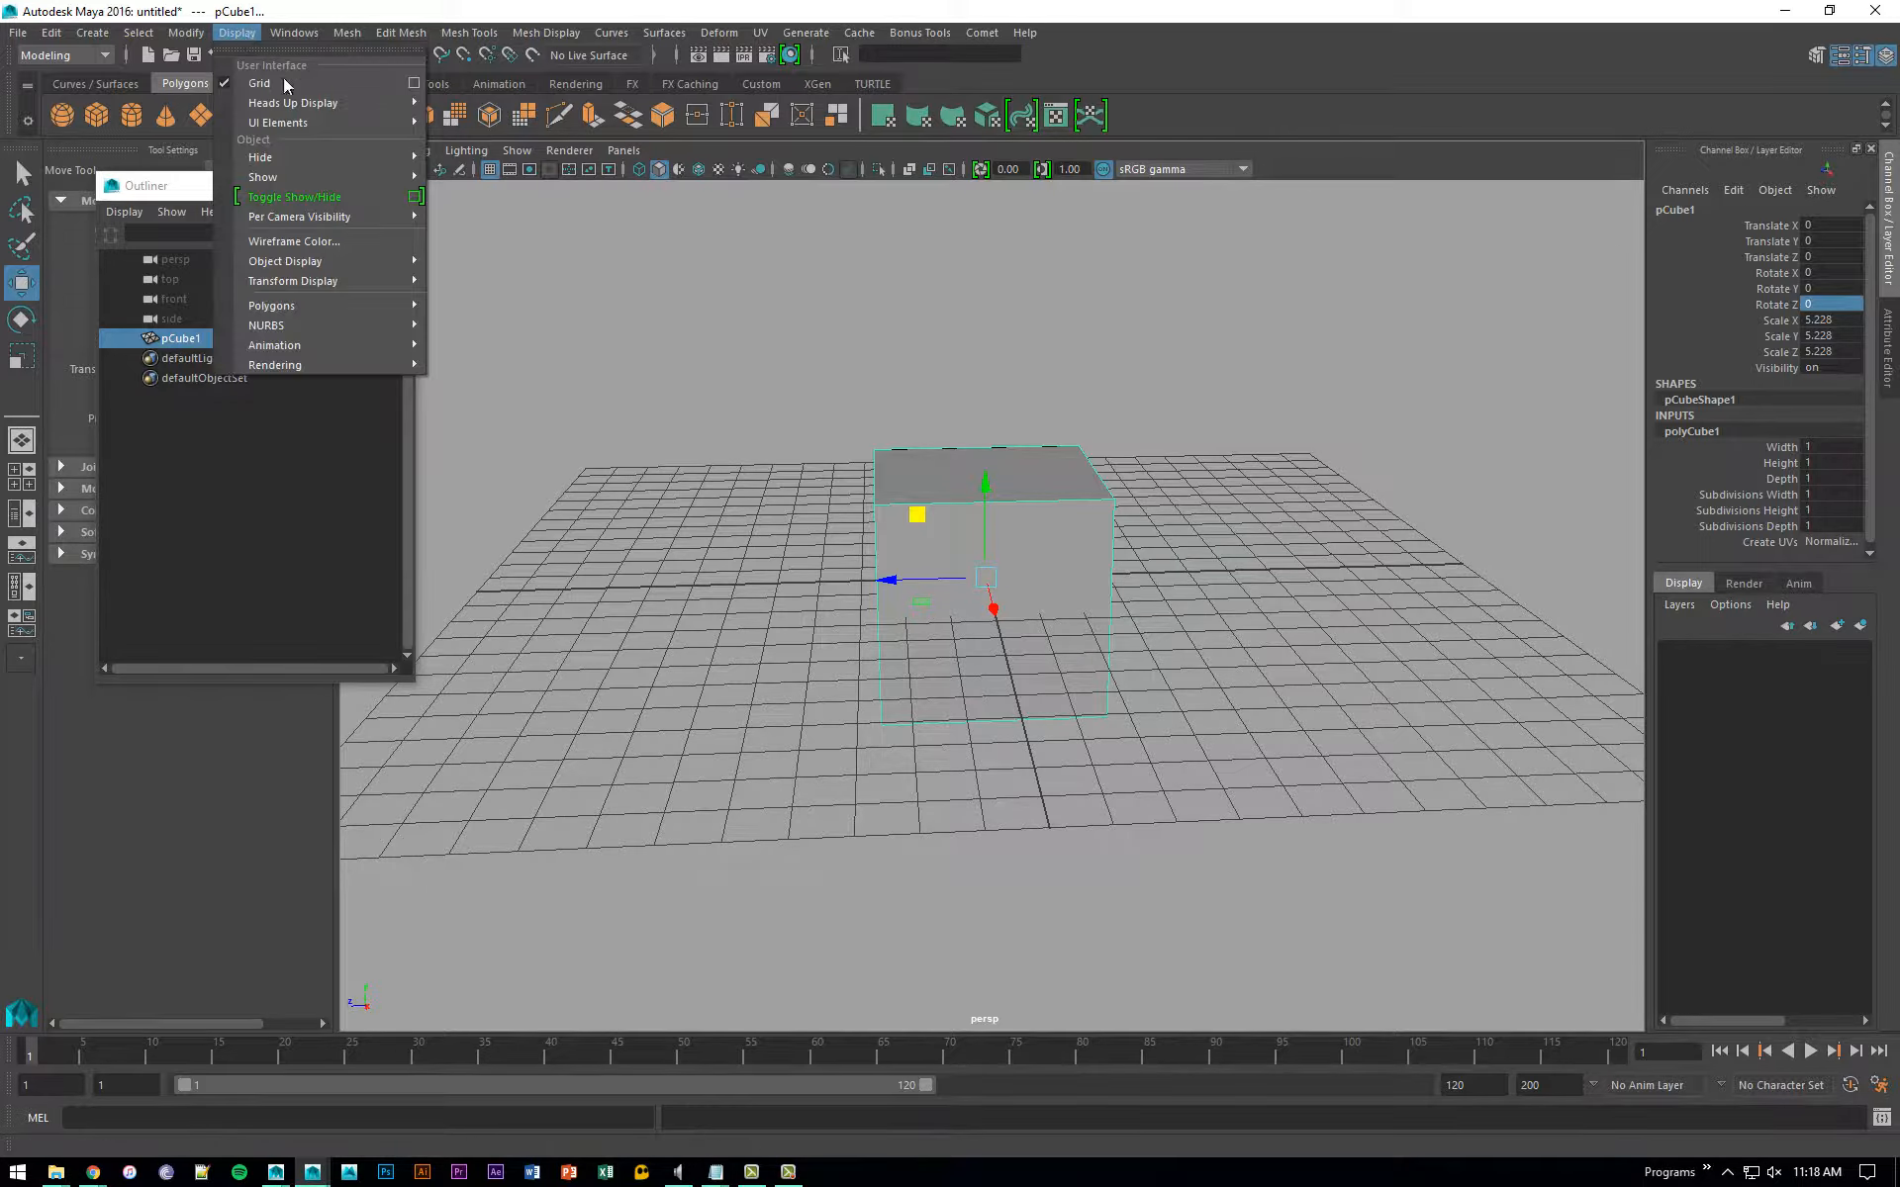
mouse_move(326, 103)
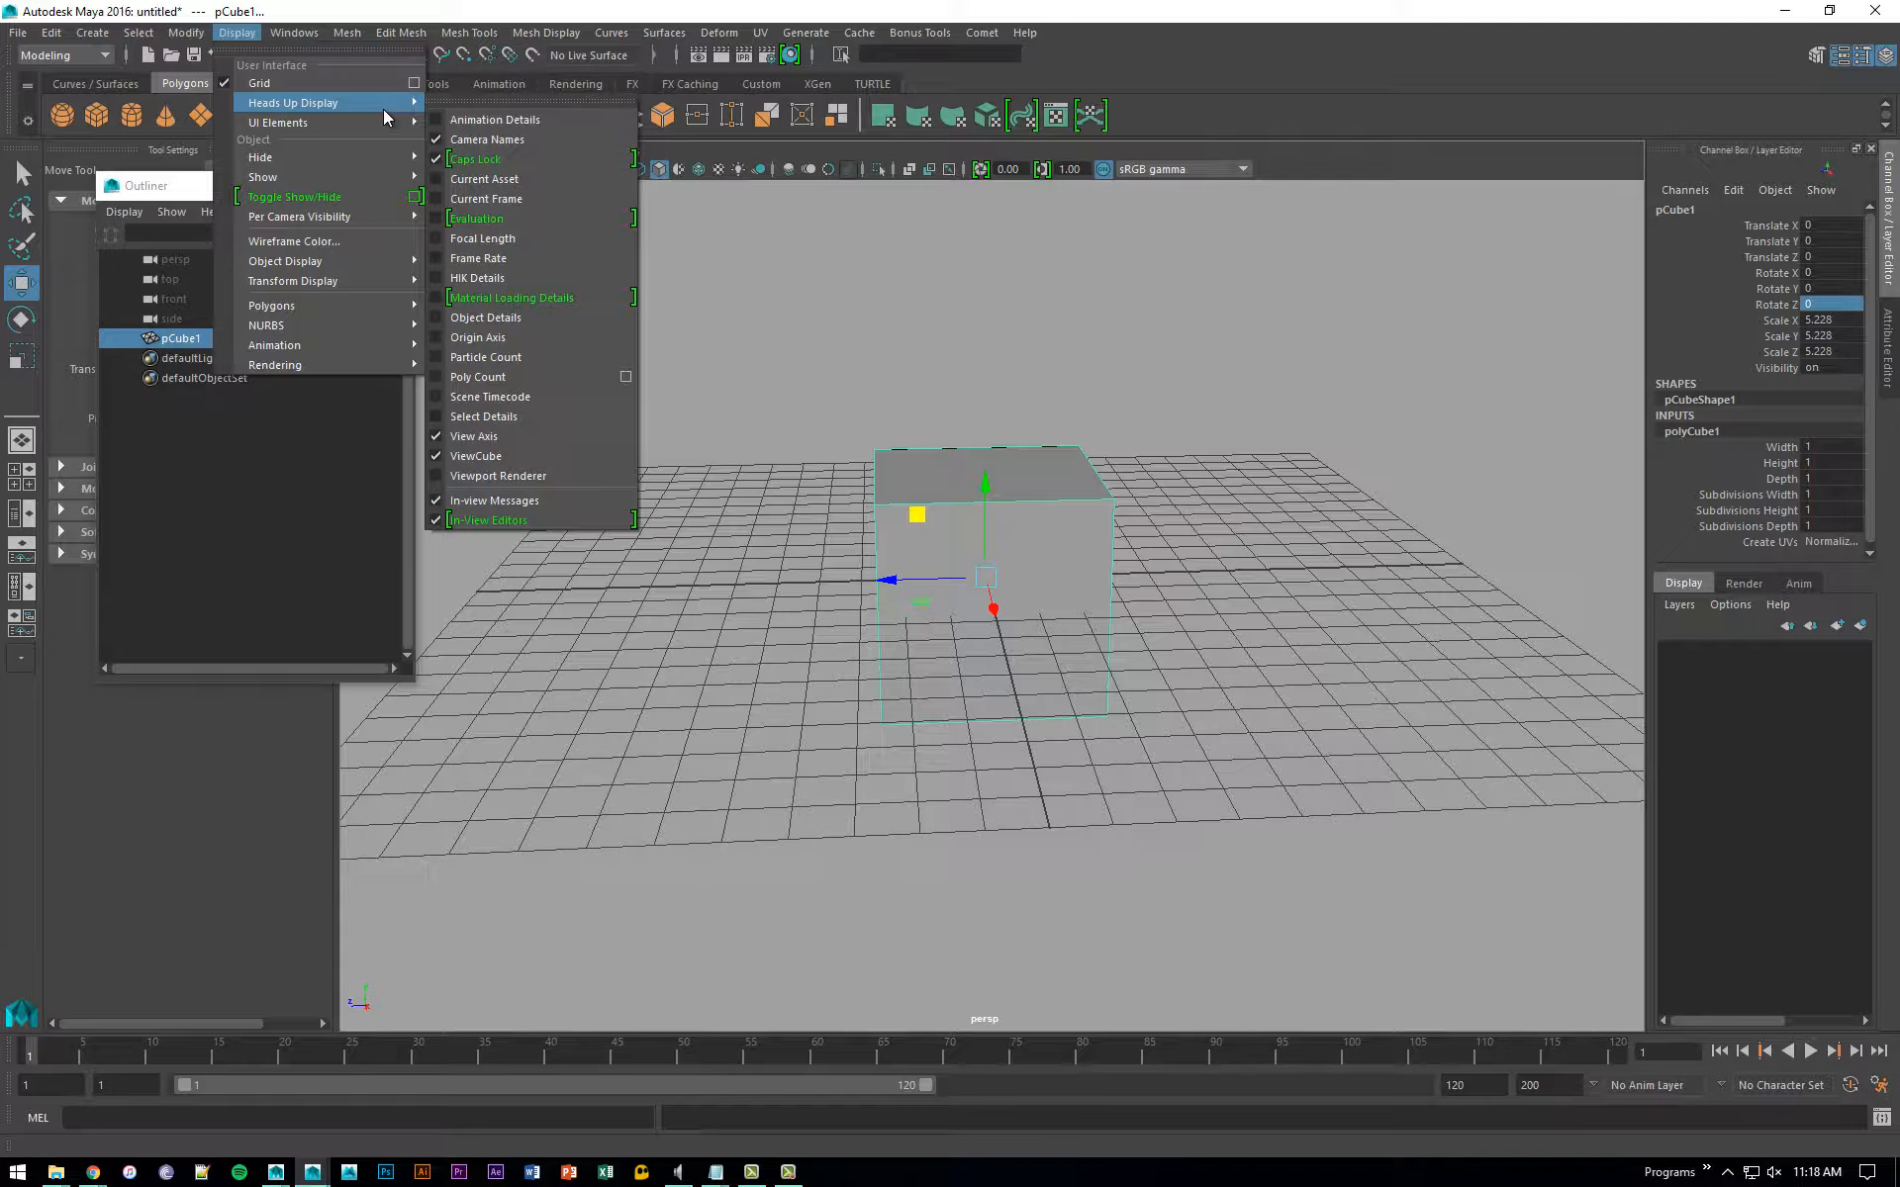
Step: Bring up the curve creation tools to choose the CV Curve Tool
left_click(77, 36)
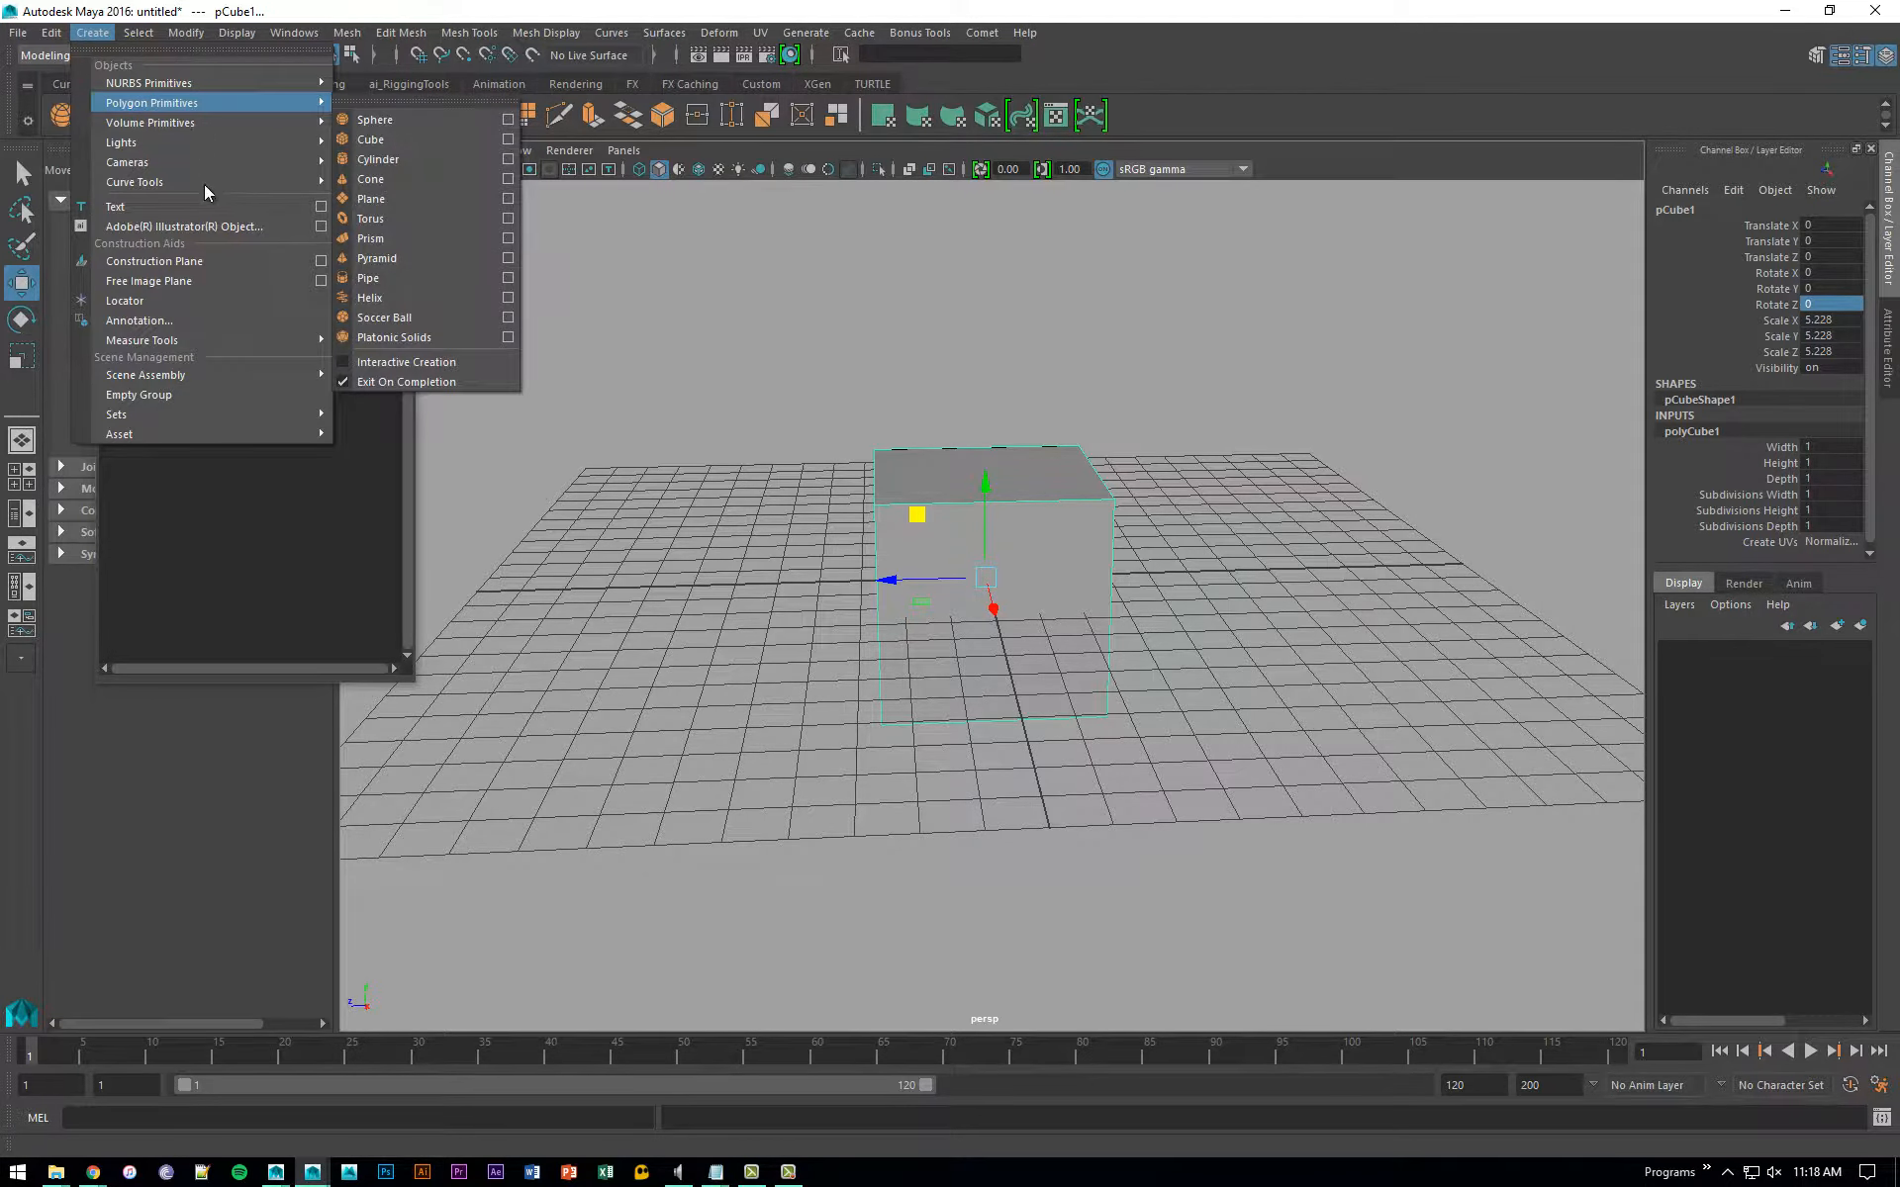
mouse_move(163, 182)
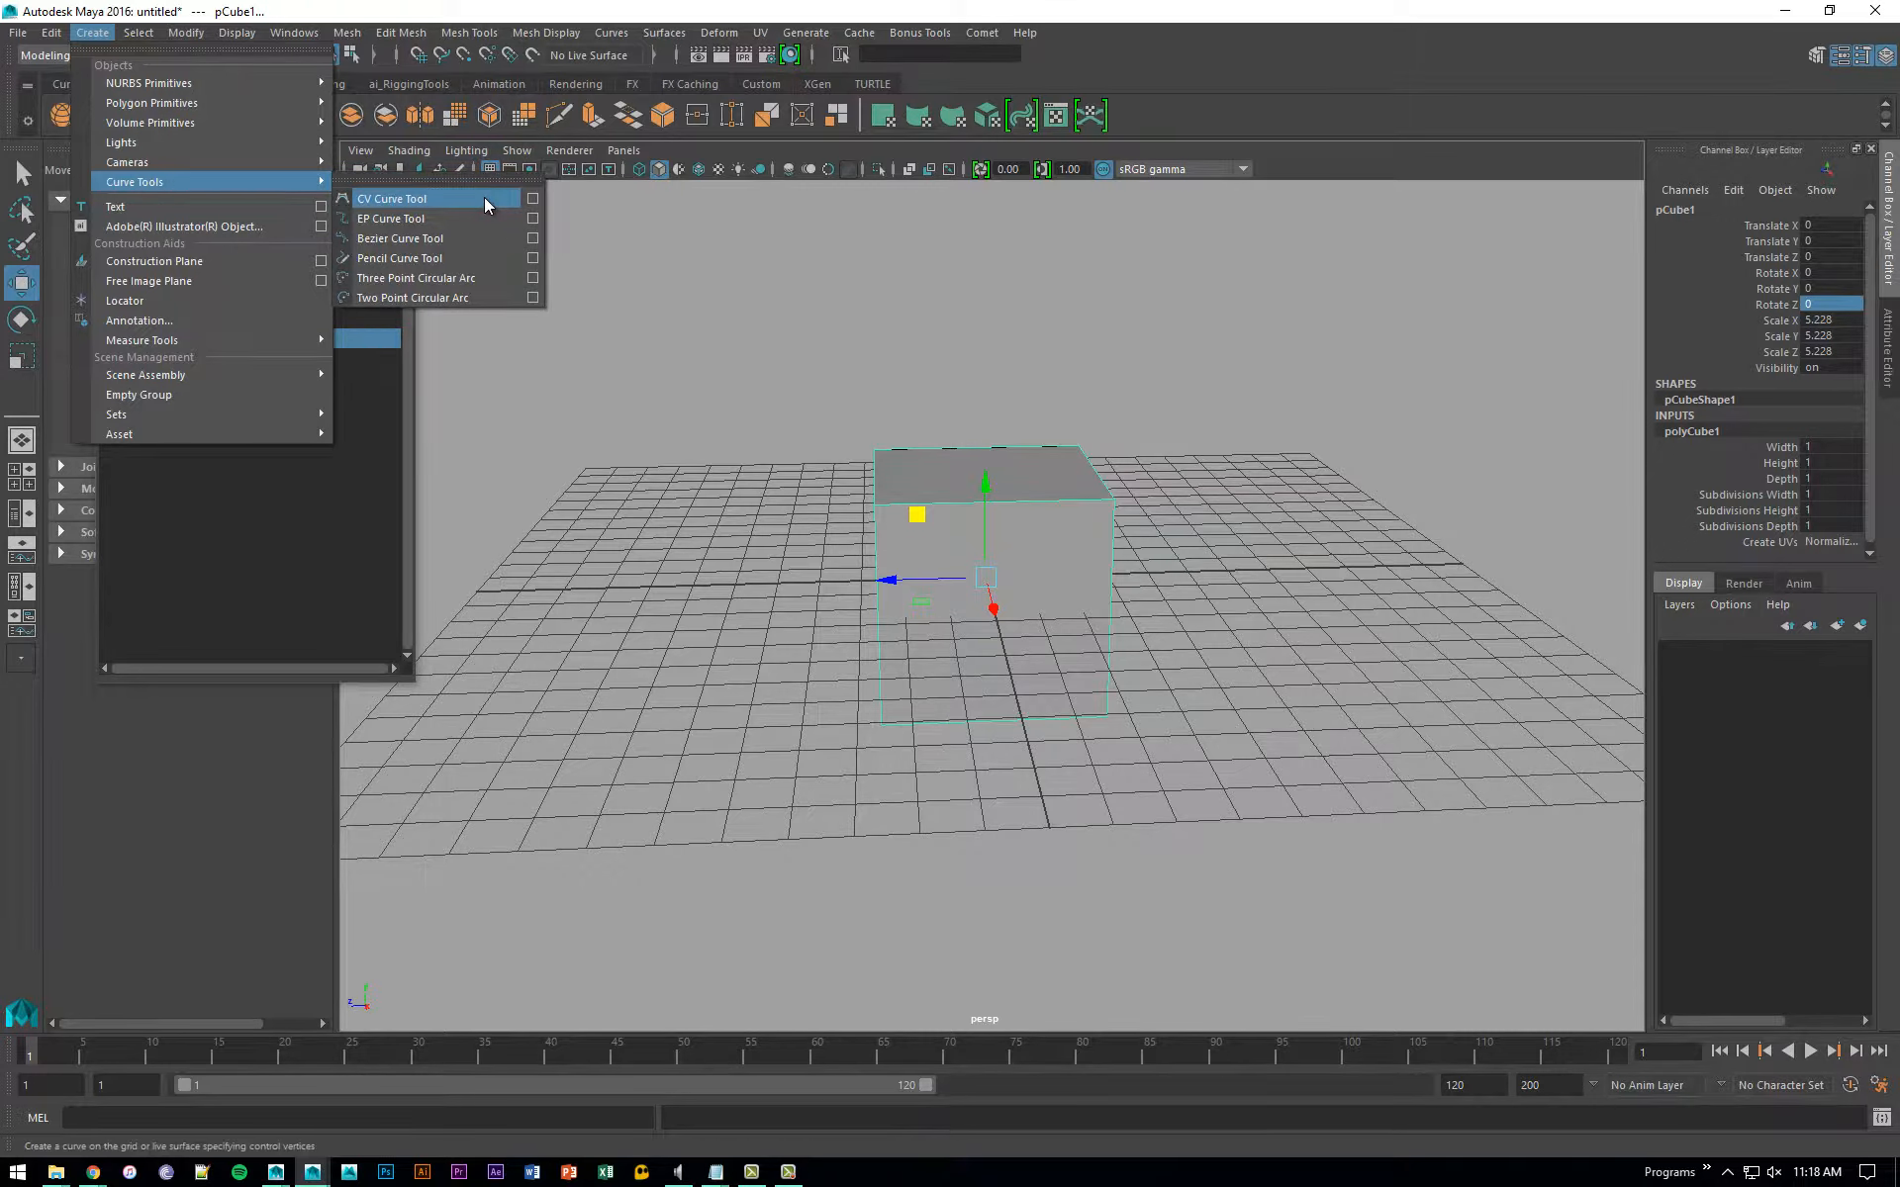